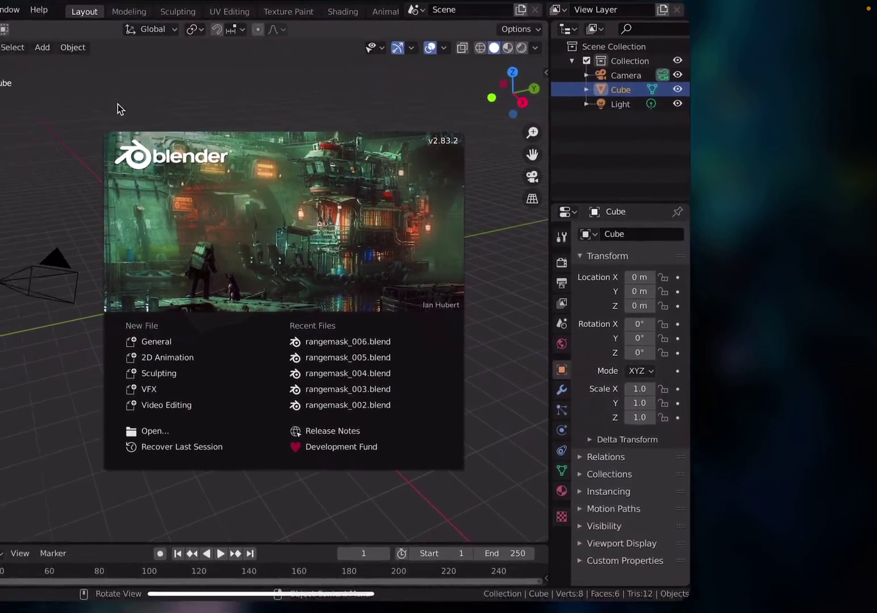
# - Dismiss the splash screen and switch the default cube to Texture Paint mode
pyautogui.moveTo(261, 593); pyautogui.dragTo(556, 339)
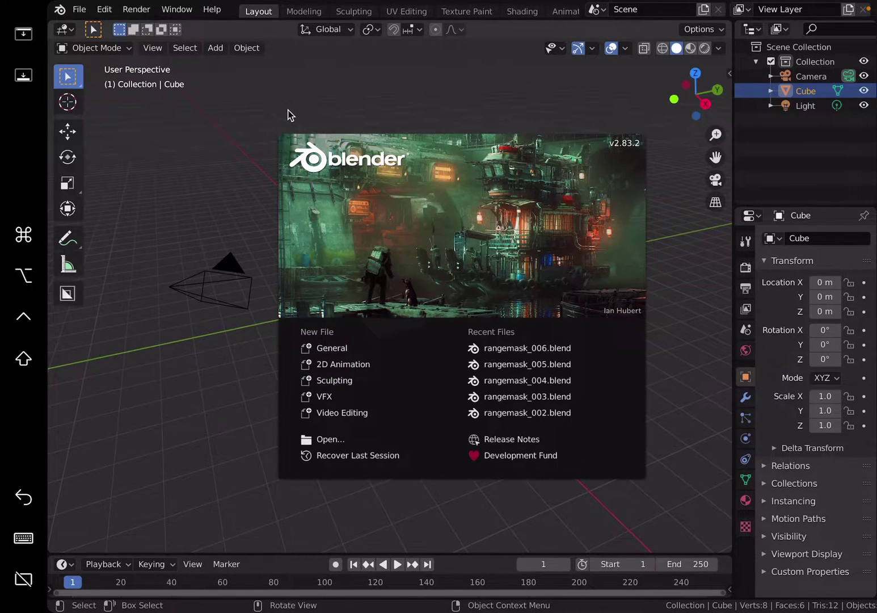
pyautogui.click(289, 115)
pyautogui.moveTo(534, 265); pyautogui.dragTo(542, 268, button='middle')
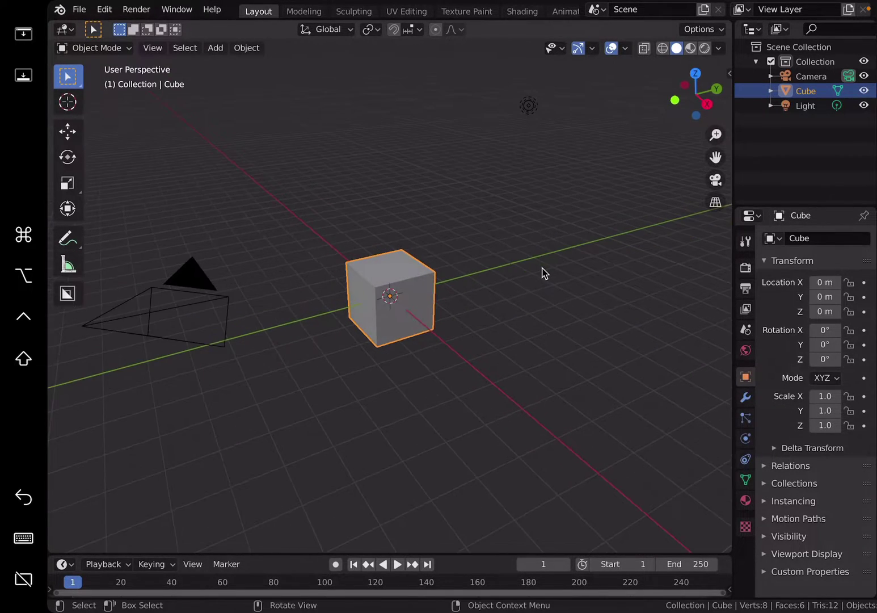
pyautogui.scroll(2, 507, 264)
pyautogui.scroll(-3, 492, 260)
pyautogui.scroll(1, 492, 256)
pyautogui.moveTo(489, 251); pyautogui.dragTo(487, 244, button='middle')
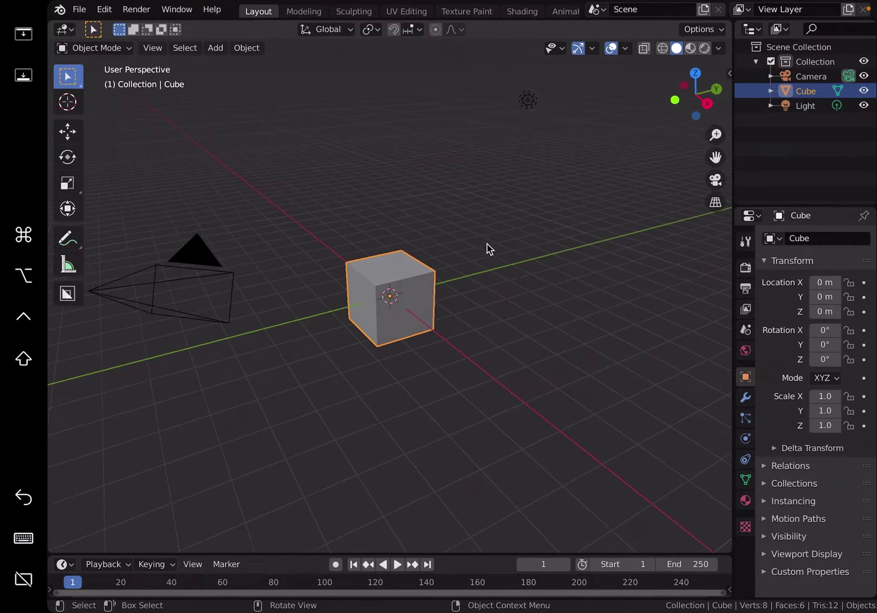
pyautogui.click(97, 47)
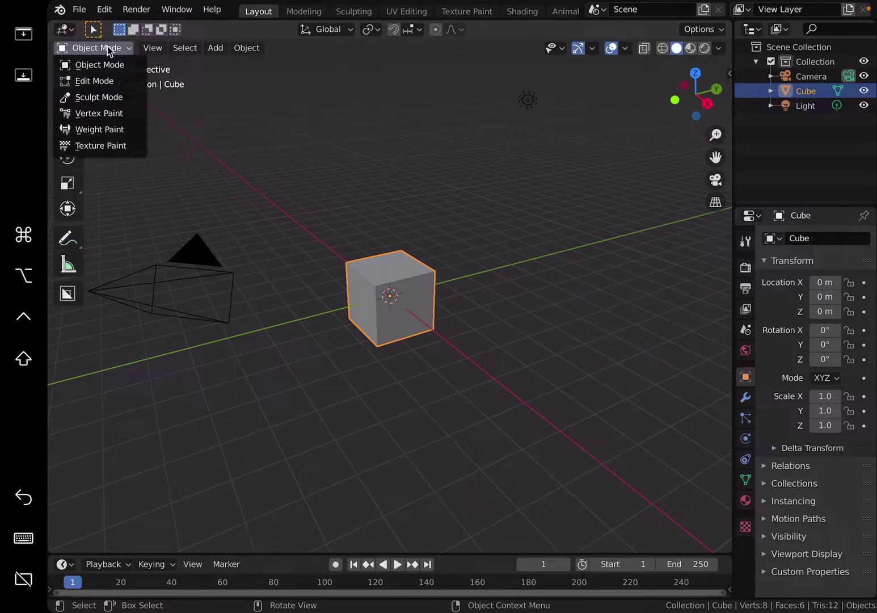
pyautogui.click(101, 145)
pyautogui.scroll(3, 401, 247)
pyautogui.scroll(1, 361, 265)
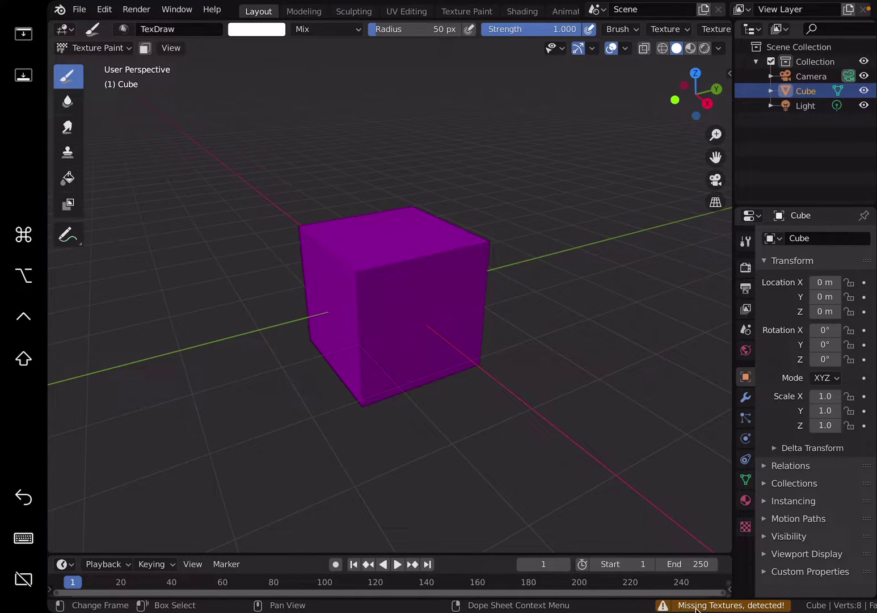
pyautogui.moveTo(536, 378); pyautogui.dragTo(545, 381, button='middle')
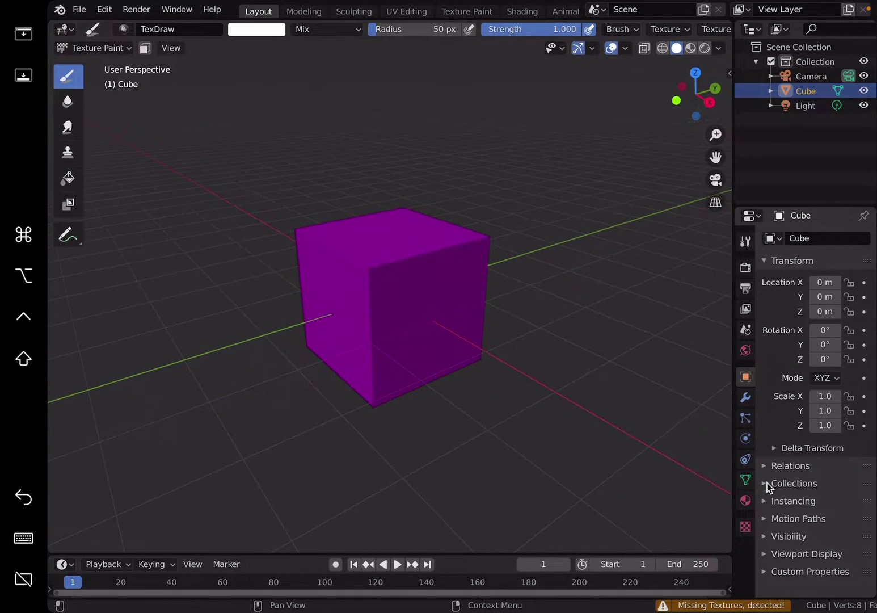
# - Assign a new blank 1024 × 1024 px image texture to the Base Color of the cube's material
pyautogui.click(745, 500)
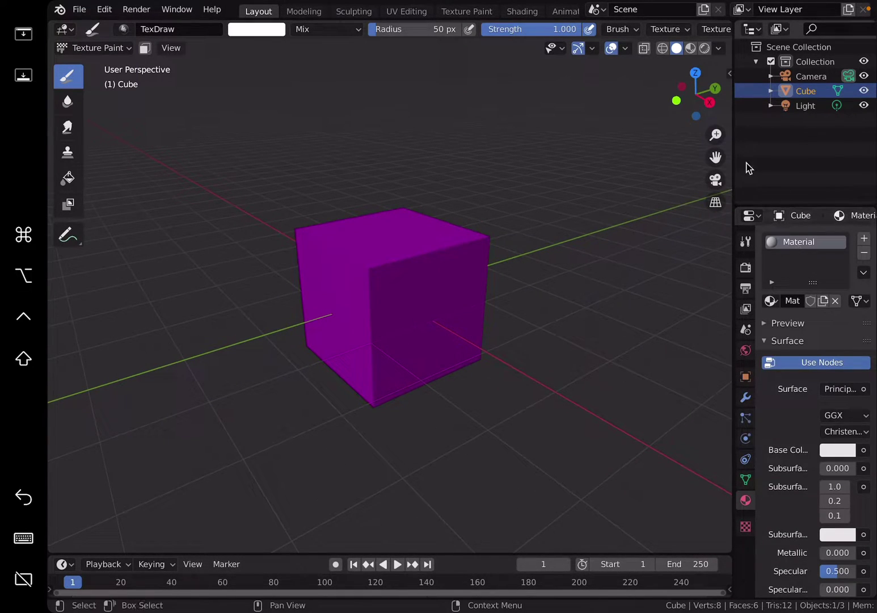
pyautogui.moveTo(732, 162); pyautogui.dragTo(638, 181)
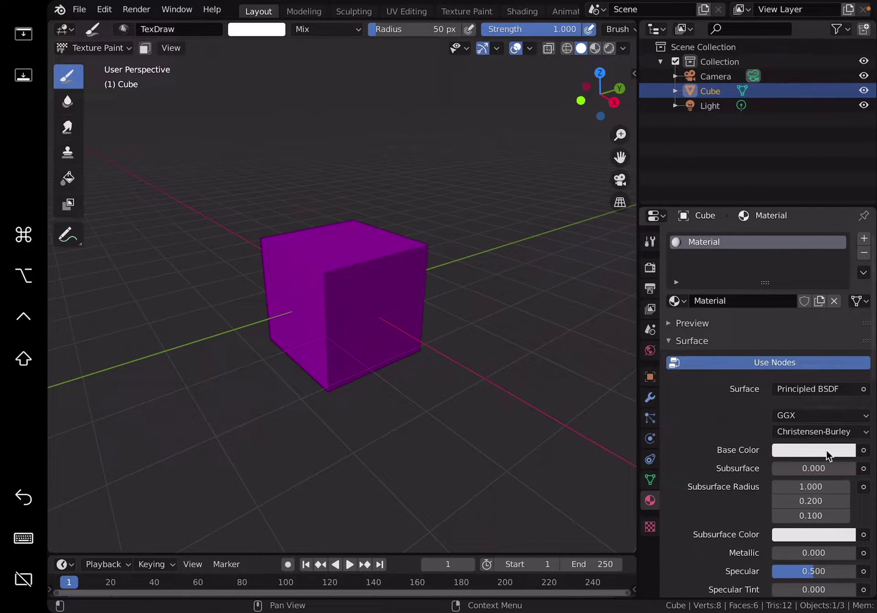
pyautogui.click(864, 450)
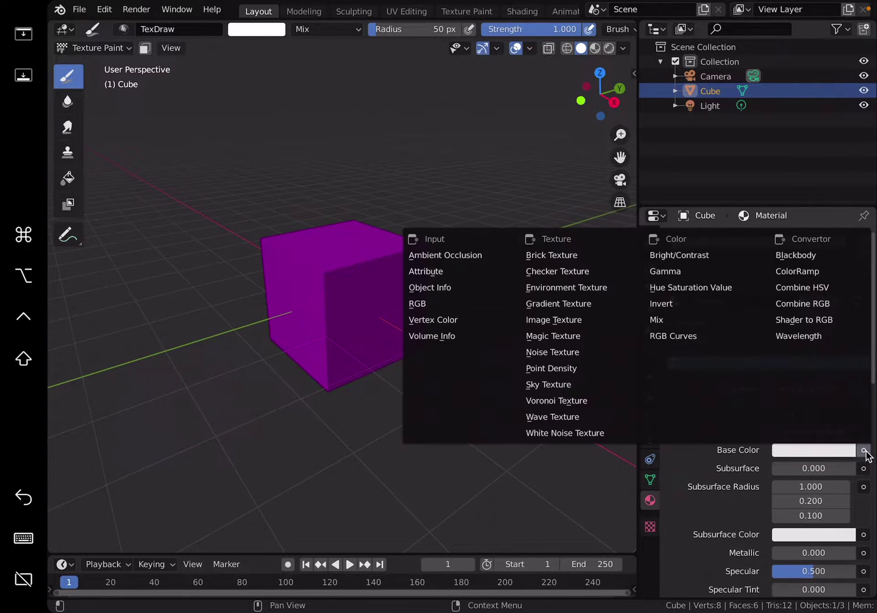
pyautogui.click(573, 320)
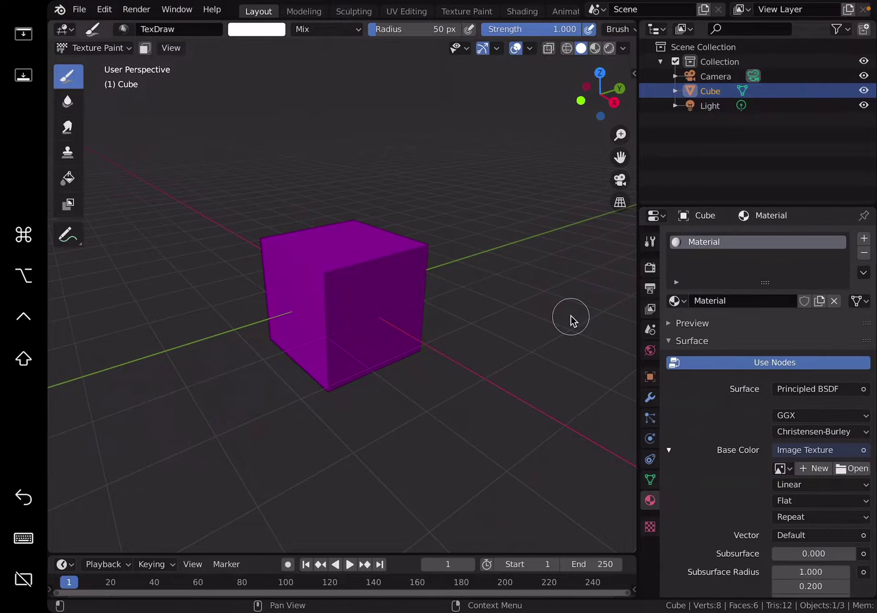
pyautogui.click(817, 468)
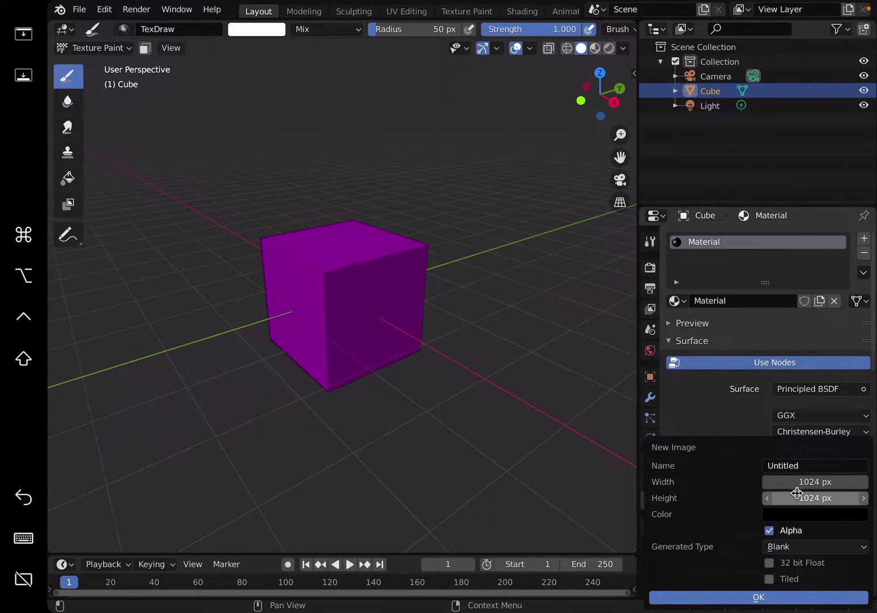
pyautogui.click(760, 597)
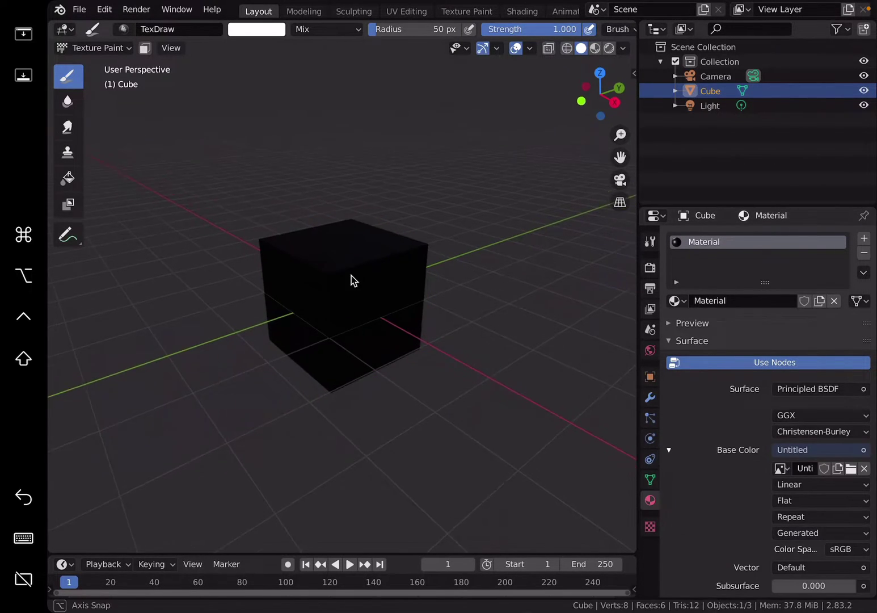
# - Paint white strokes across the cube's faces, then overlay strokes with the brush colour set to pink (H 0.958, S 0.636, V 1.000)
pyautogui.moveTo(350, 280); pyautogui.dragTo(290, 251, button='middle')
pyautogui.moveTo(336, 259)
pyautogui.mouseDown()
pyautogui.moveTo(332, 309)
pyautogui.moveTo(270, 267)
pyautogui.moveTo(323, 267)
pyautogui.moveTo(329, 303)
pyautogui.moveTo(332, 272)
pyautogui.moveTo(383, 238)
pyautogui.moveTo(377, 258)
pyautogui.moveTo(351, 279)
pyautogui.moveTo(366, 248)
pyautogui.moveTo(377, 251)
pyautogui.moveTo(377, 327)
pyautogui.moveTo(351, 267)
pyautogui.moveTo(357, 226)
pyautogui.moveTo(375, 275)
pyautogui.moveTo(388, 260)
pyautogui.moveTo(386, 303)
pyautogui.moveTo(385, 265)
pyautogui.moveTo(370, 311)
pyautogui.moveTo(340, 287)
pyautogui.mouseUp()
pyautogui.click(256, 30)
pyautogui.click(300, 133)
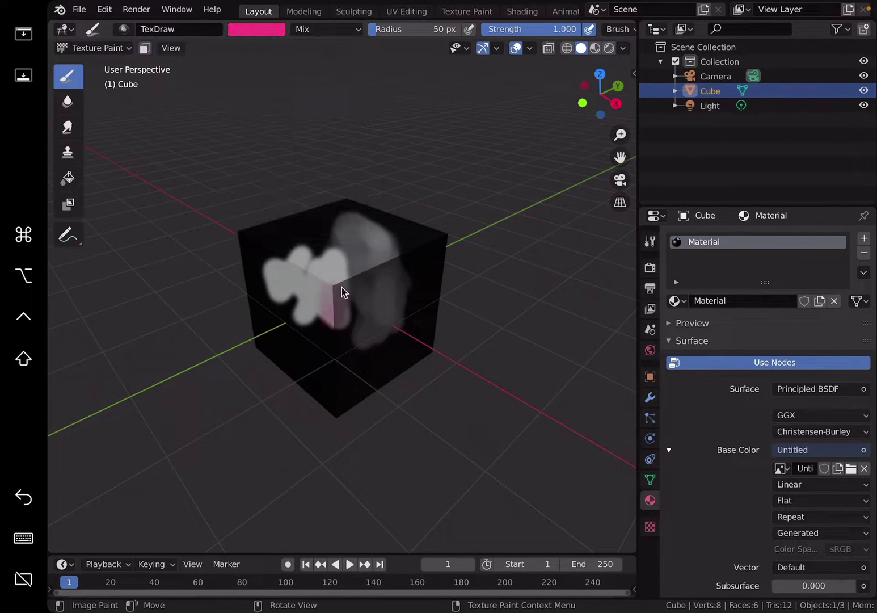
pyautogui.moveTo(381, 262)
pyautogui.mouseDown()
pyautogui.moveTo(395, 270)
pyautogui.moveTo(372, 255)
pyautogui.moveTo(433, 272)
pyautogui.moveTo(367, 242)
pyautogui.moveTo(321, 265)
pyautogui.moveTo(283, 319)
pyautogui.moveTo(359, 338)
pyautogui.moveTo(309, 376)
pyautogui.moveTo(376, 314)
pyautogui.moveTo(411, 253)
pyautogui.mouseUp()
# - Set the brush colour to bright yellow and paint strokes over the cube's pink and white areas
pyautogui.click(275, 33)
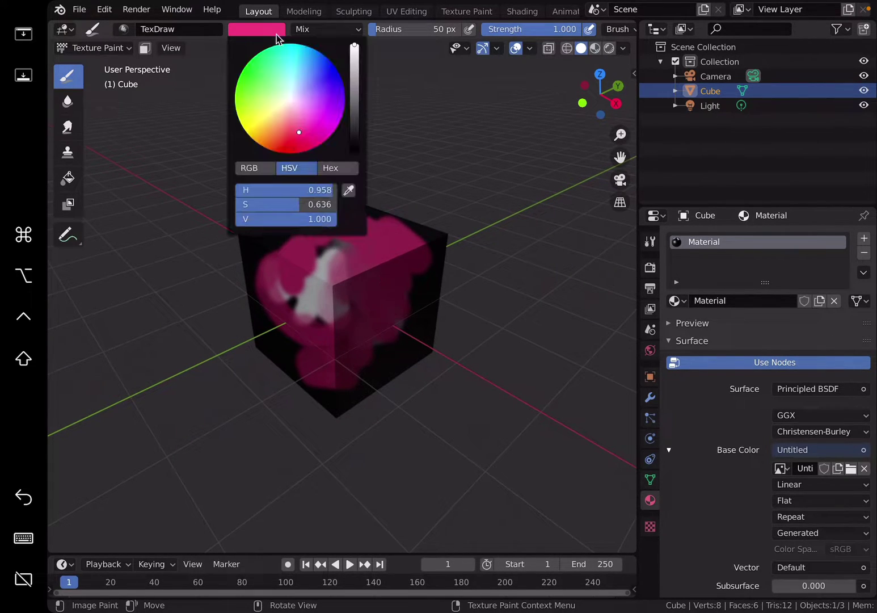
pyautogui.moveTo(269, 131); pyautogui.dragTo(243, 122)
pyautogui.moveTo(337, 295)
pyautogui.mouseDown()
pyautogui.moveTo(365, 270)
pyautogui.moveTo(426, 253)
pyautogui.moveTo(327, 313)
pyautogui.moveTo(341, 310)
pyautogui.mouseUp()
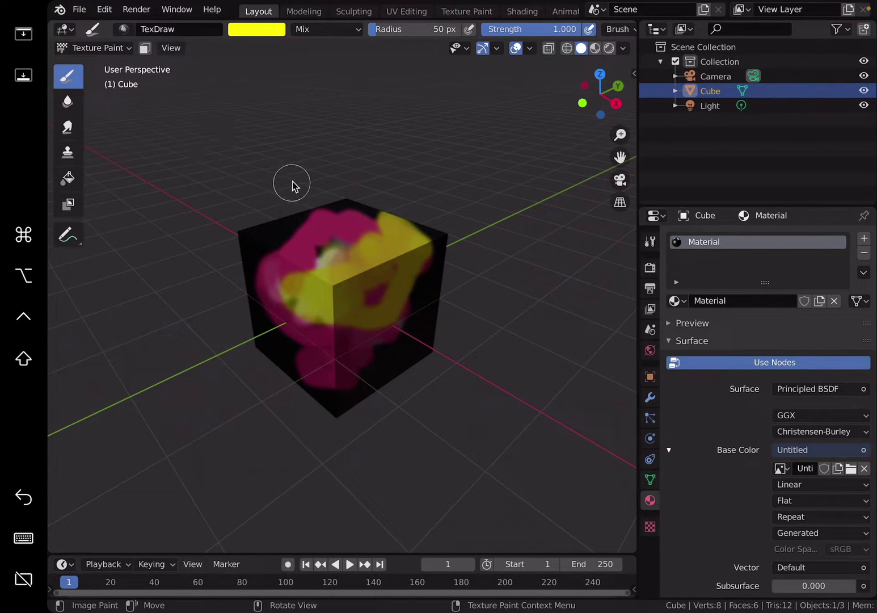
# - Return the cube to Object Mode and set the solid viewport shading's colour to Texture
pyautogui.click(113, 48)
pyautogui.click(125, 64)
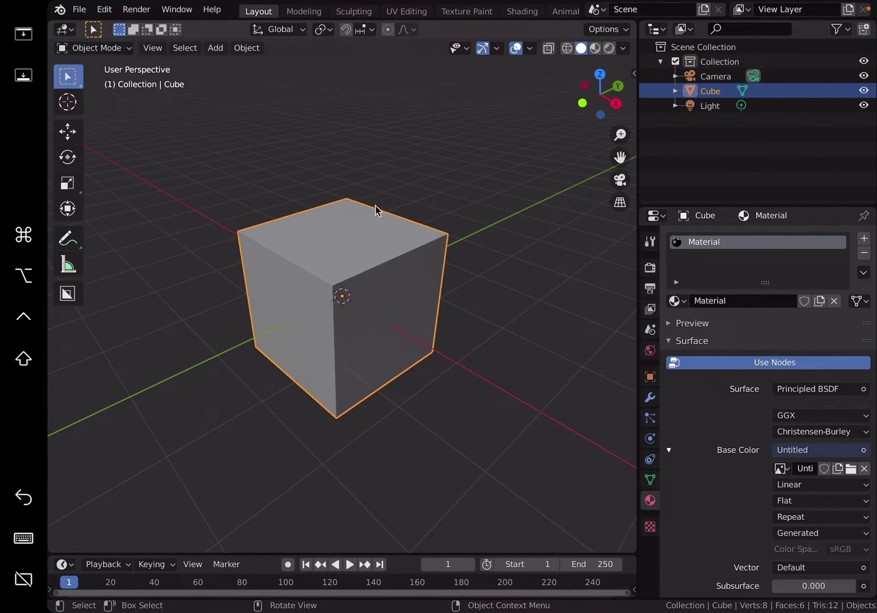
pyautogui.moveTo(376, 210); pyautogui.dragTo(287, 238, button='middle')
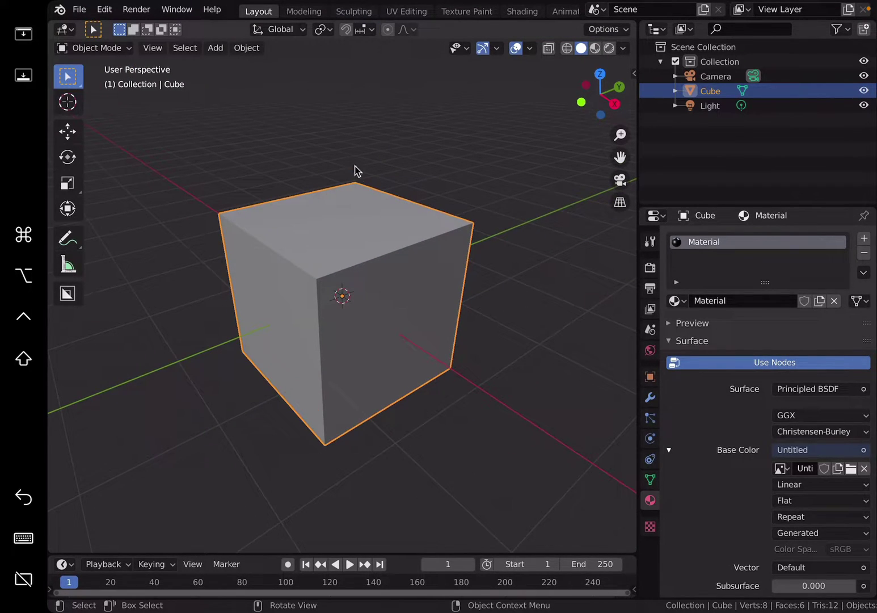
pyautogui.click(623, 48)
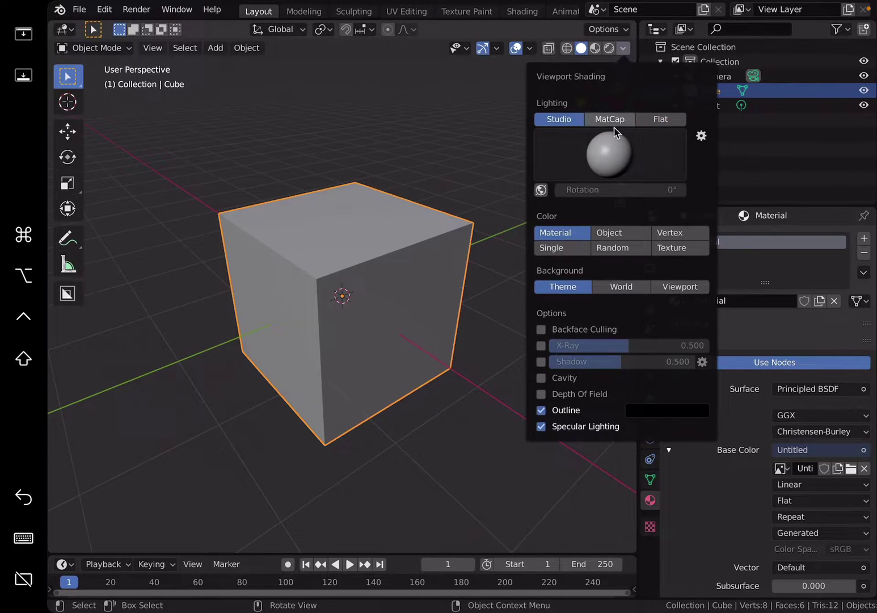
pyautogui.click(671, 247)
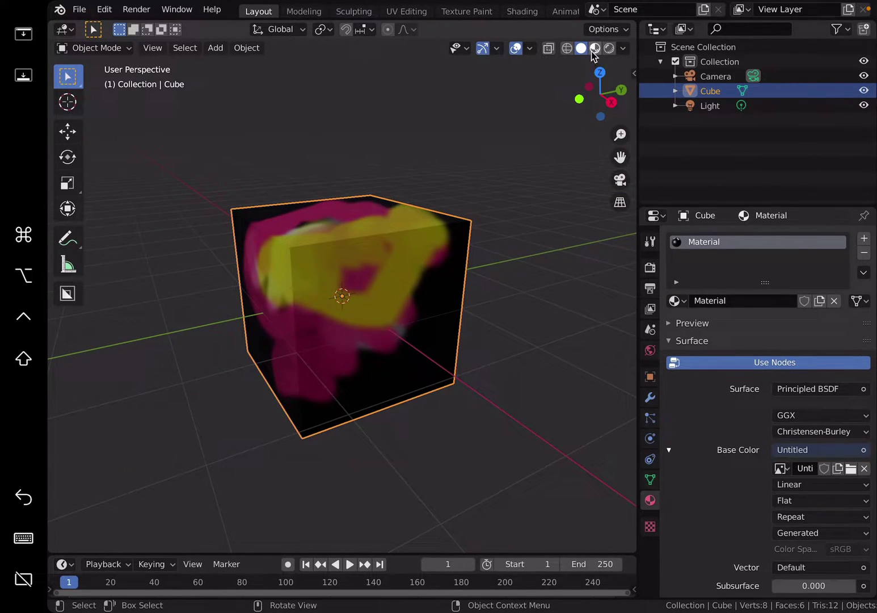
# - Switch the viewport to Material Preview shading and view the painted cube
pyautogui.press('z')
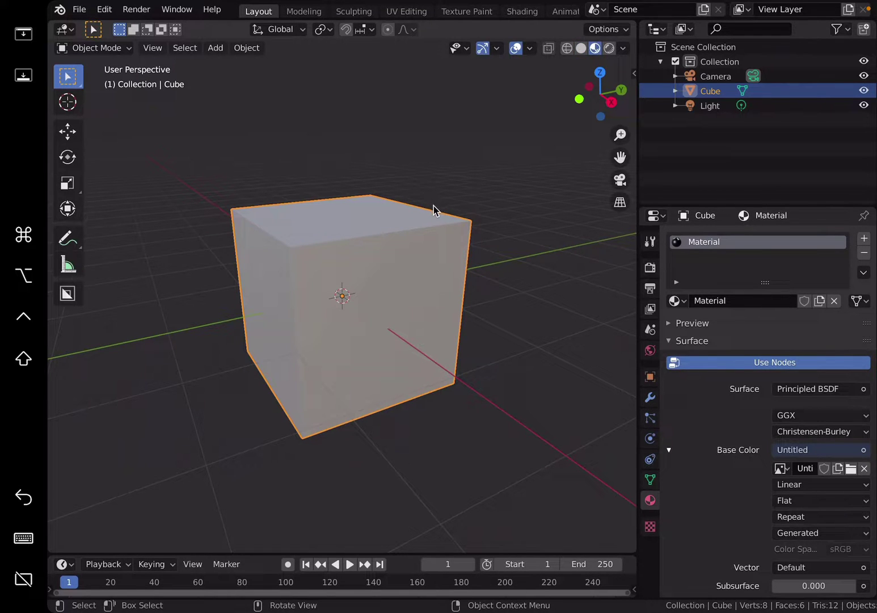
pyautogui.moveTo(344, 204)
pyautogui.mouseDown(button='middle')
pyautogui.moveTo(444, 212)
pyautogui.moveTo(334, 280)
pyautogui.moveTo(391, 203)
pyautogui.moveTo(401, 212)
pyautogui.moveTo(381, 221)
pyautogui.mouseUp(button='middle')
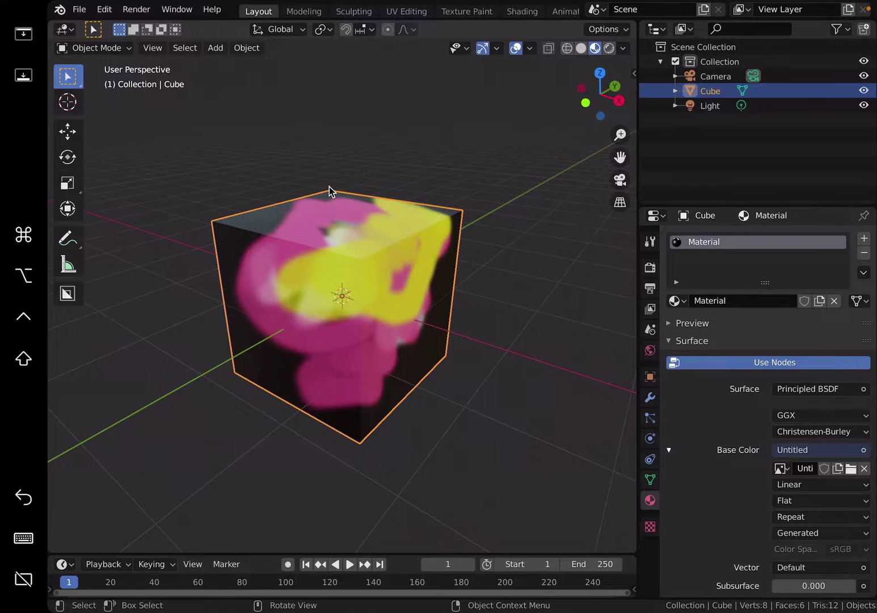
pyautogui.moveTo(329, 186); pyautogui.dragTo(327, 175, button='middle')
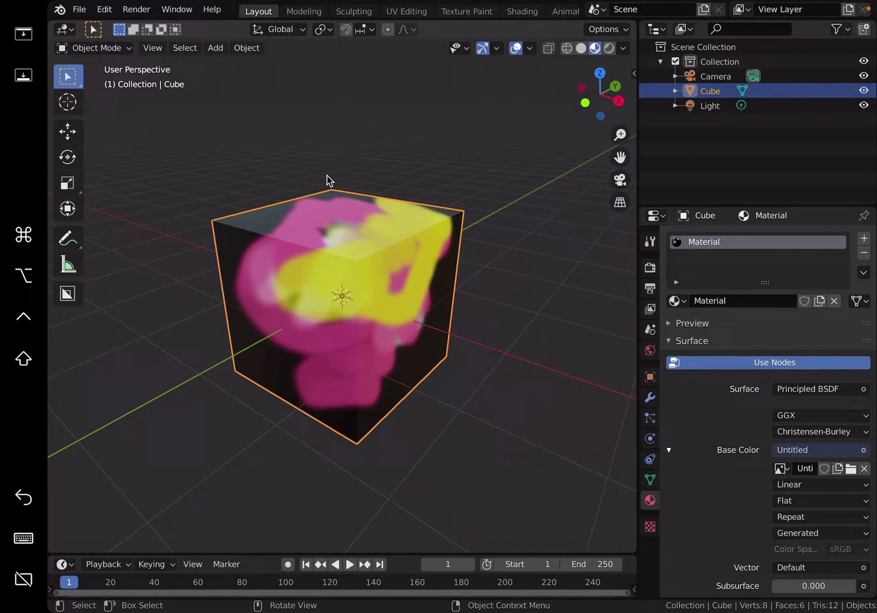
# - Export the scene as a glTF 2.0 binary (.glb) file named defaultcube to the Desktop folder
pyautogui.click(80, 10)
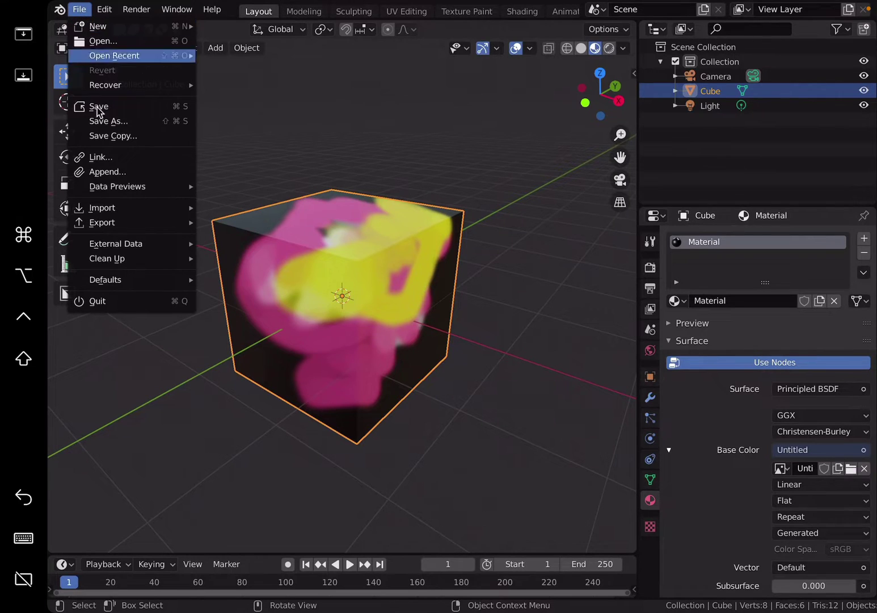
pyautogui.moveTo(131, 223)
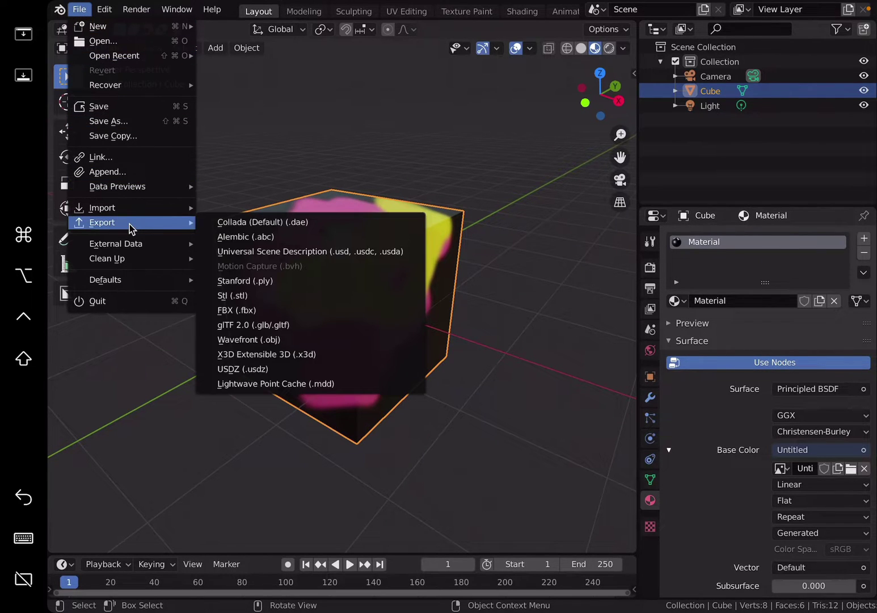
pyautogui.click(297, 324)
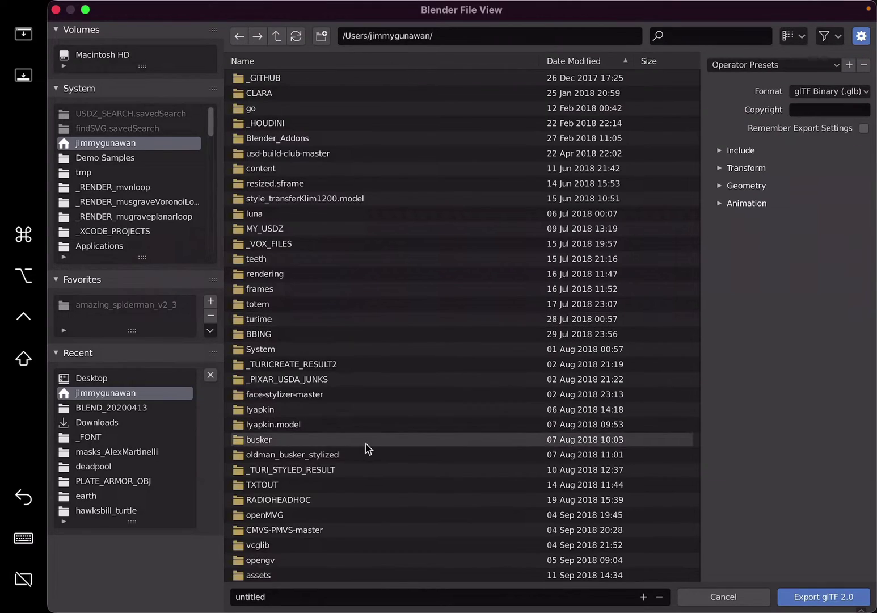
pyautogui.scroll(-4, 139, 218)
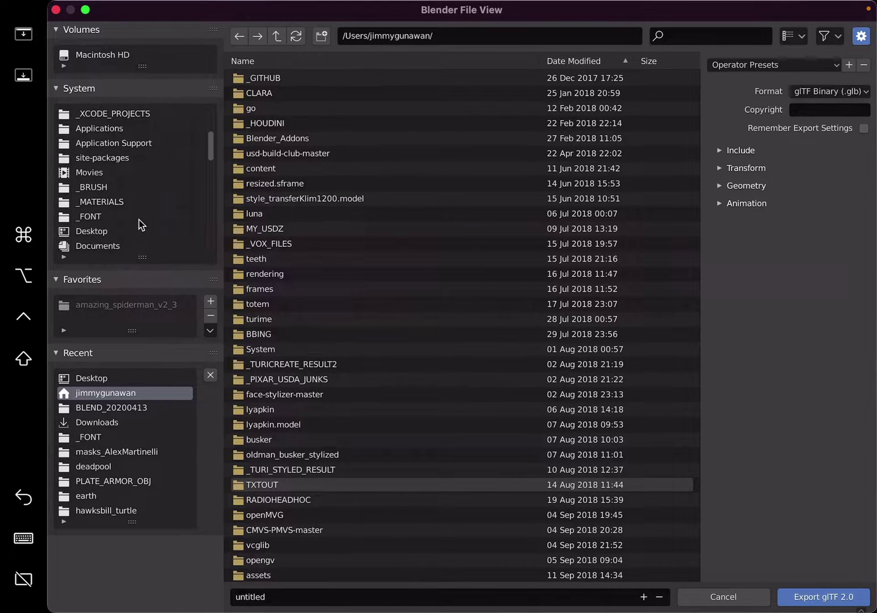
pyautogui.click(137, 231)
pyautogui.click(328, 597)
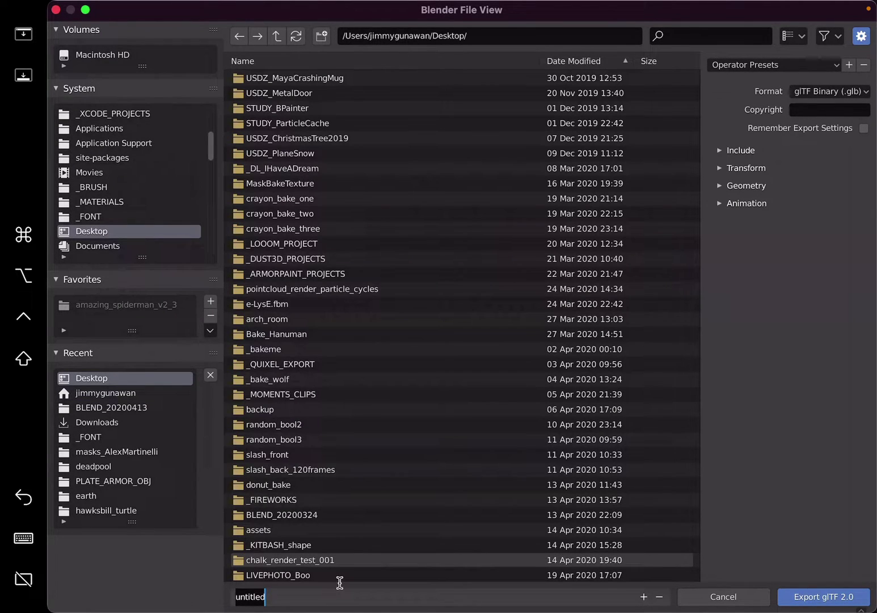
pyautogui.write('defaultc')
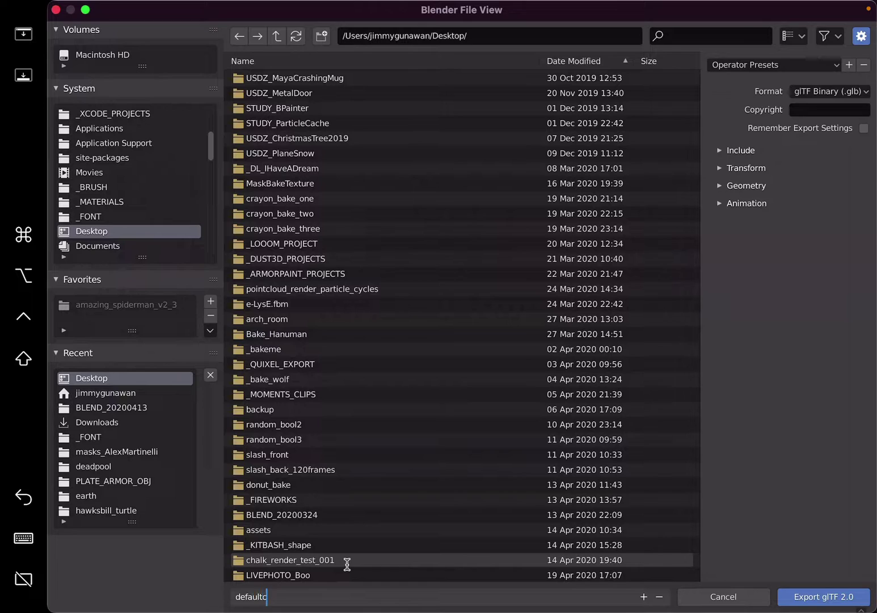
pyautogui.write('ube')
pyautogui.press('Return')
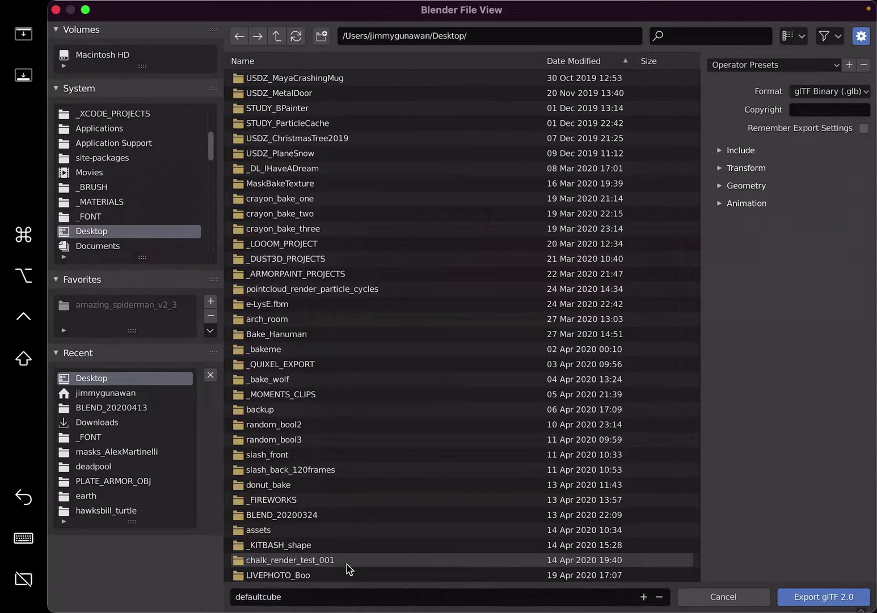
pyautogui.click(814, 597)
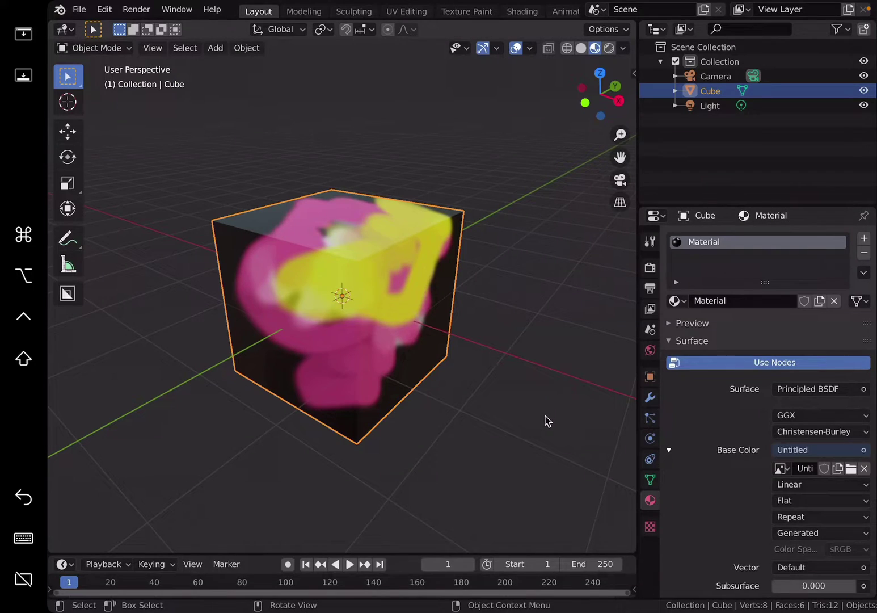
# - Switch to the desktop, open Reality Converter, and move and shorten its window to uncover more of the desktop files
pyautogui.moveTo(503, 394); pyautogui.dragTo(526, 398, button='middle')
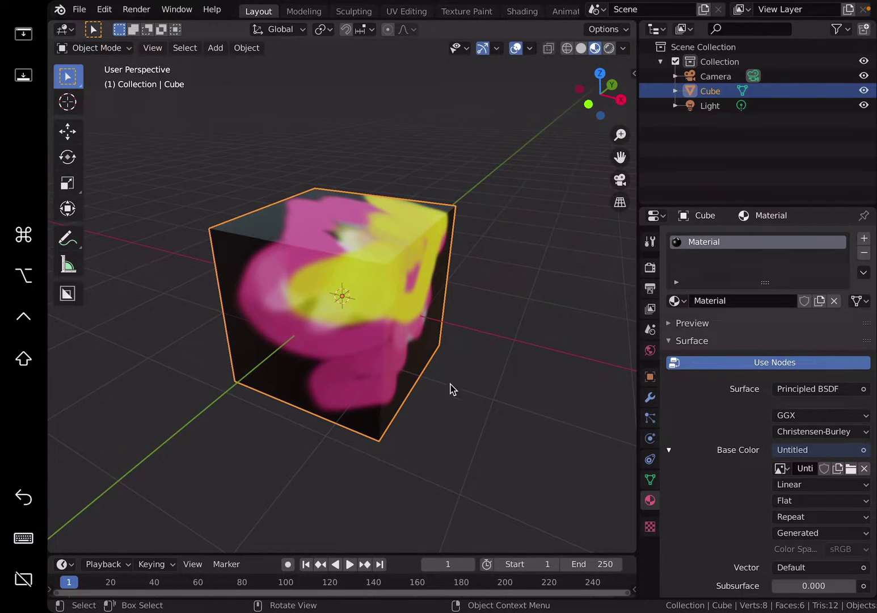
pyautogui.hotkey('ctrl', 'Left')
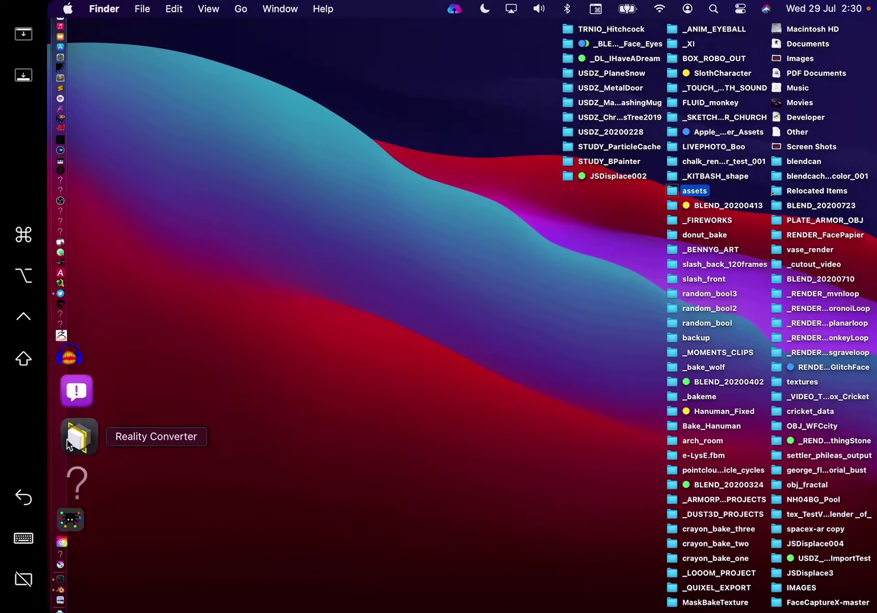
pyautogui.click(68, 438)
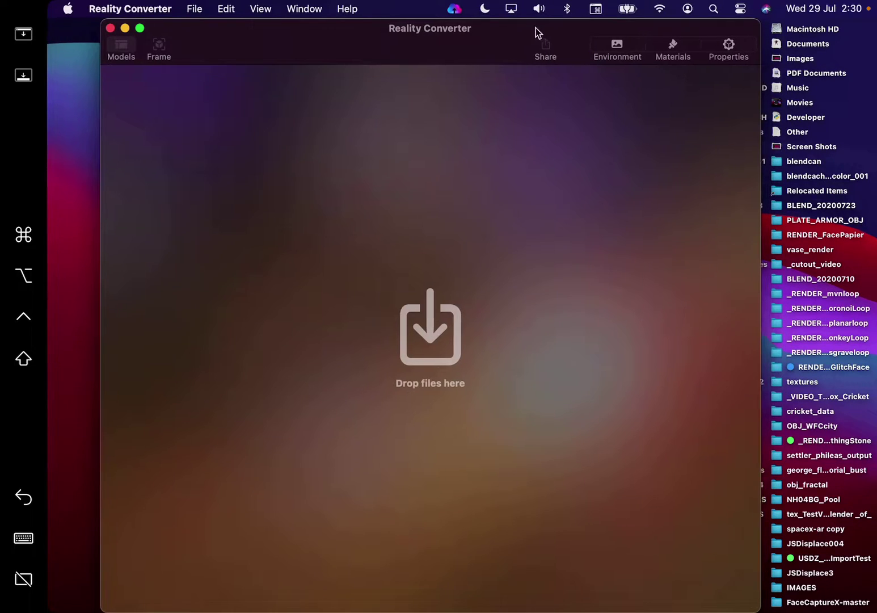
pyautogui.moveTo(535, 28); pyautogui.dragTo(491, 29)
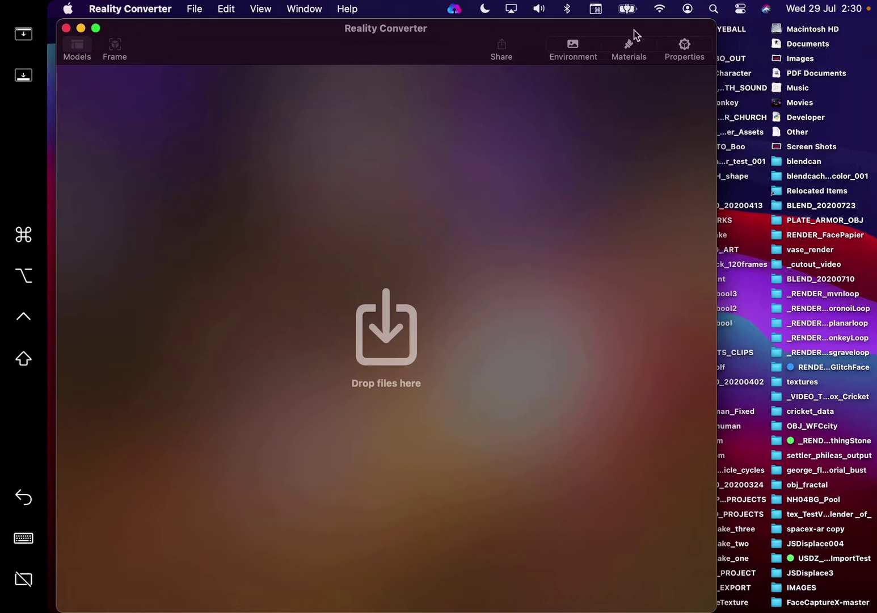
pyautogui.moveTo(712, 21); pyautogui.dragTo(714, 113)
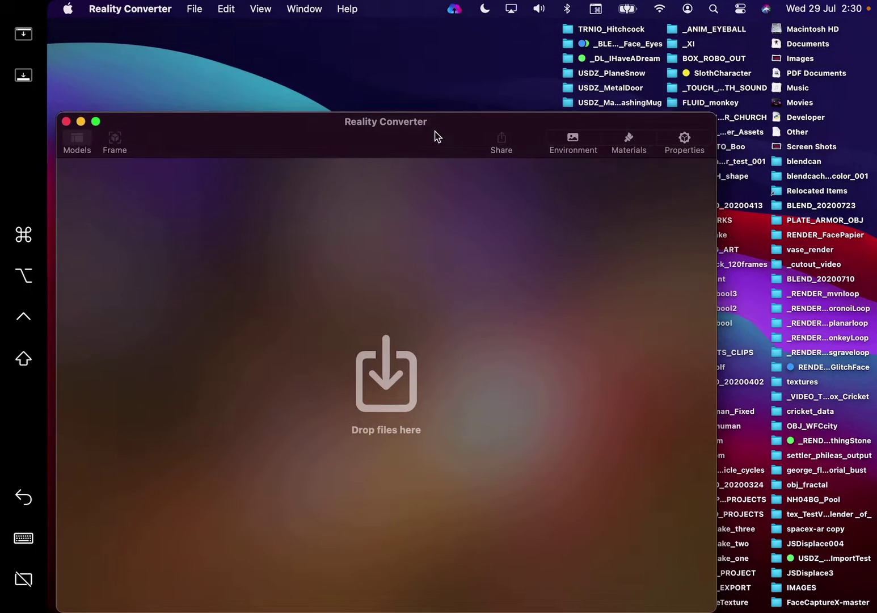
# - Clear space around the Reality Converter window, find defaultcube.glb in the Desktop folder, and load it into Reality Converter
pyautogui.moveTo(437, 135); pyautogui.dragTo(331, 75)
pyautogui.click(570, 44)
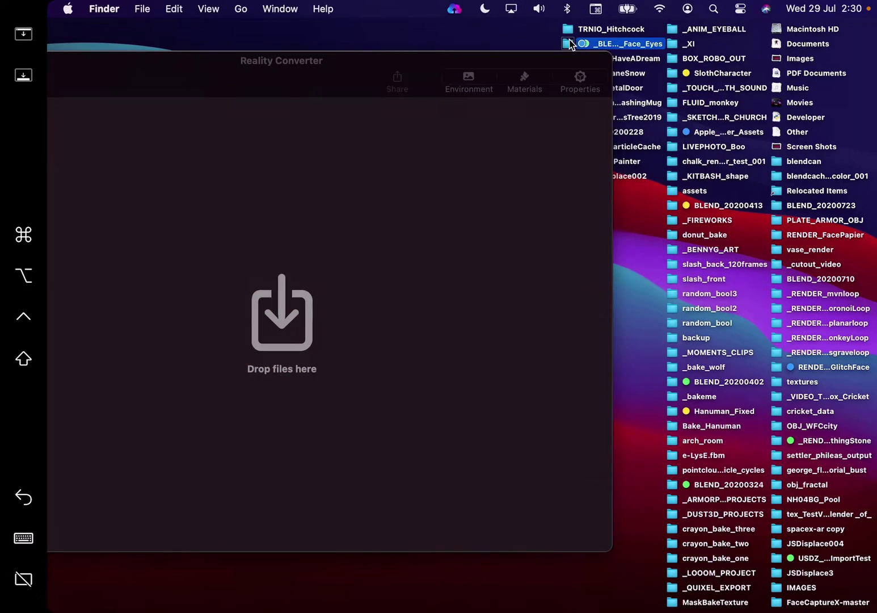
pyautogui.press('super+o')
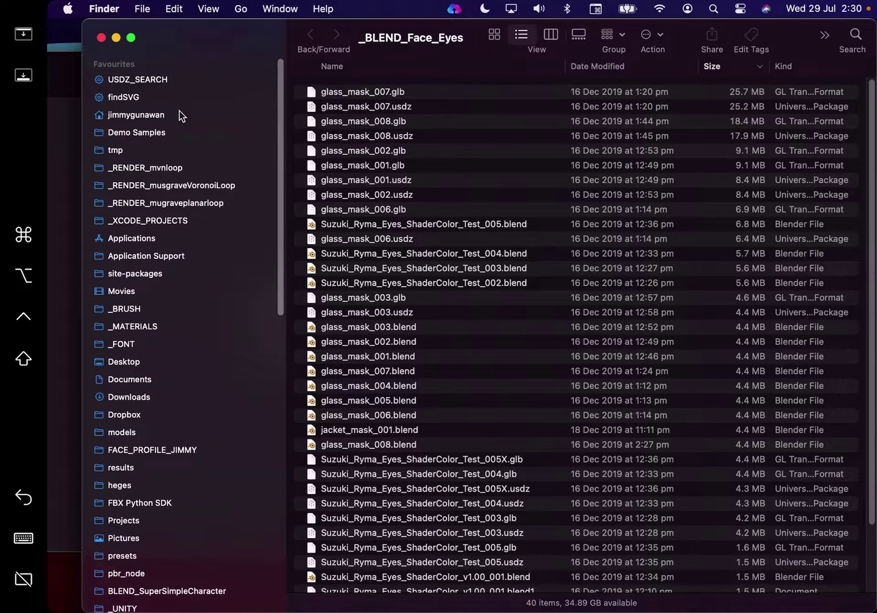
pyautogui.click(157, 363)
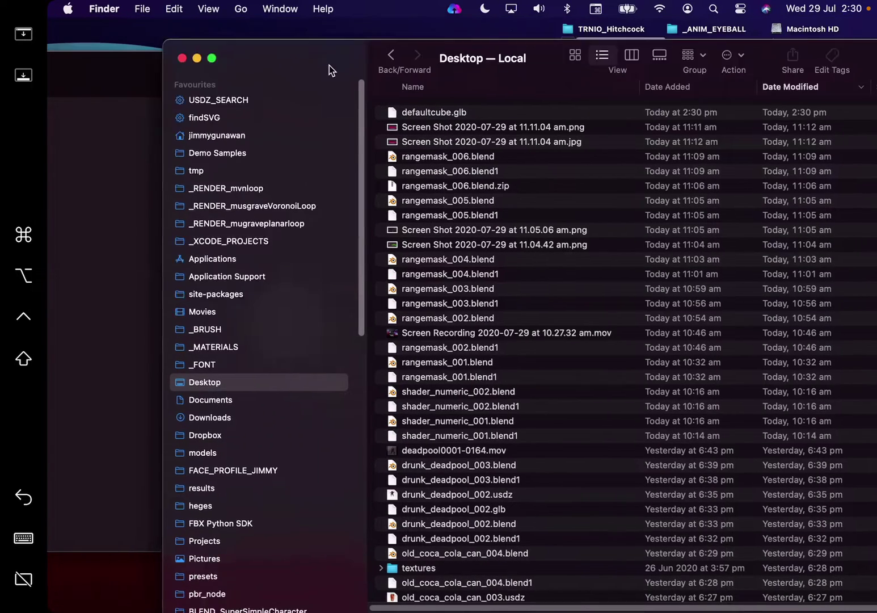
pyautogui.moveTo(329, 65); pyautogui.dragTo(481, 82)
pyautogui.moveTo(554, 127); pyautogui.dragTo(207, 200)
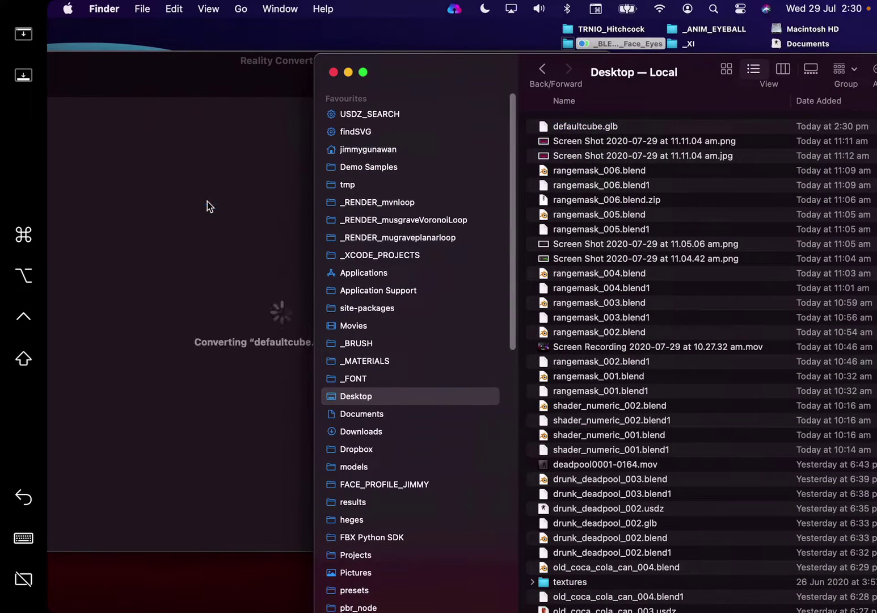
# - Inspect the converted cube from another angle and check the texture maps assigned to its material
pyautogui.moveTo(218, 62); pyautogui.dragTo(418, 70)
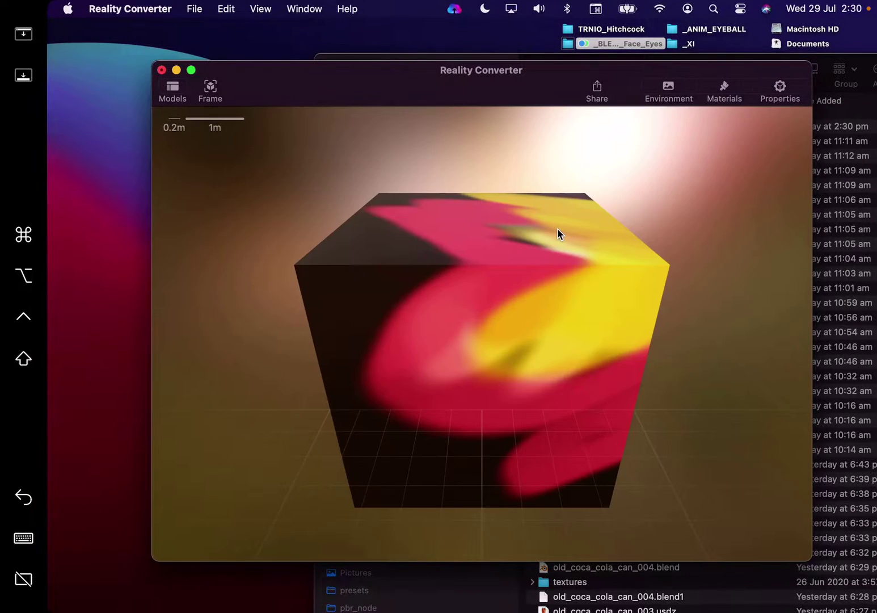
pyautogui.moveTo(554, 240); pyautogui.dragTo(416, 211)
pyautogui.click(724, 90)
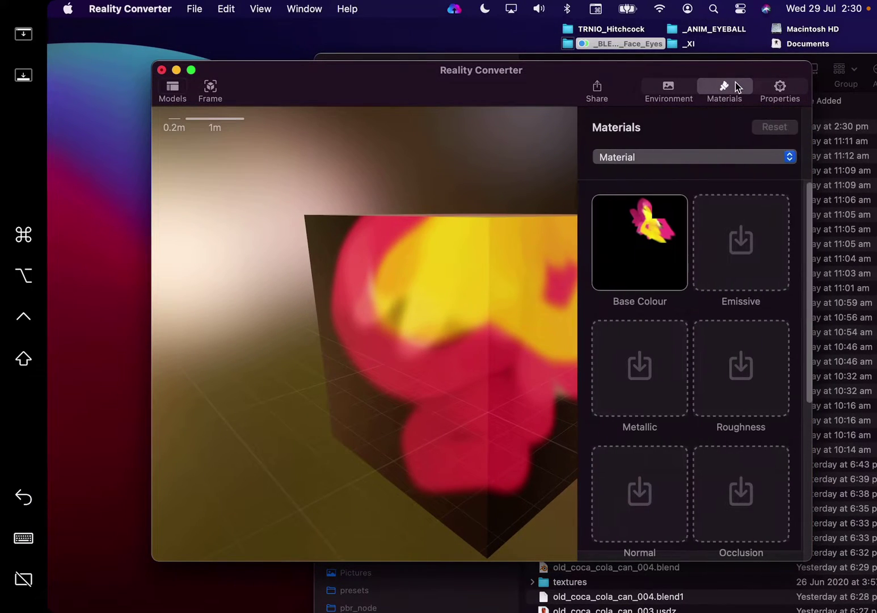
pyautogui.moveTo(653, 234)
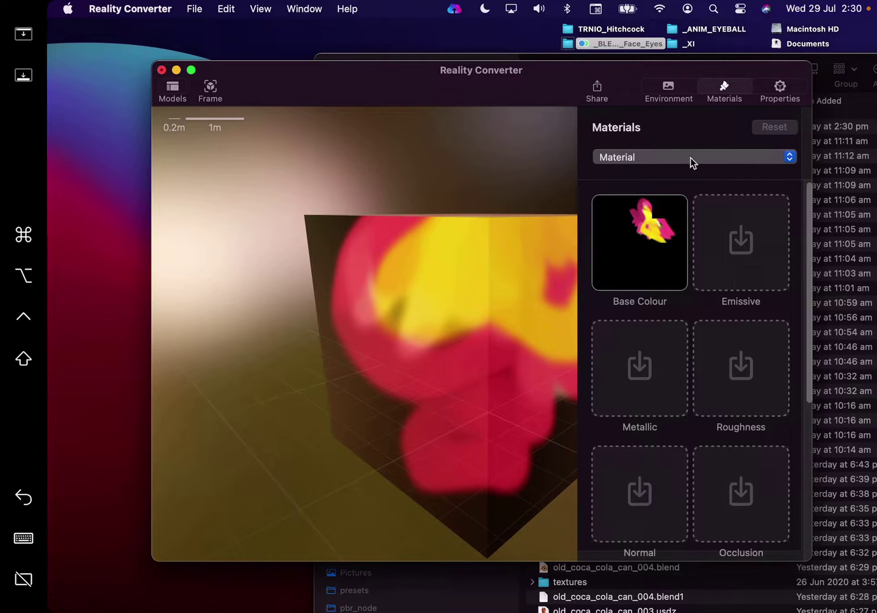
pyautogui.click(717, 89)
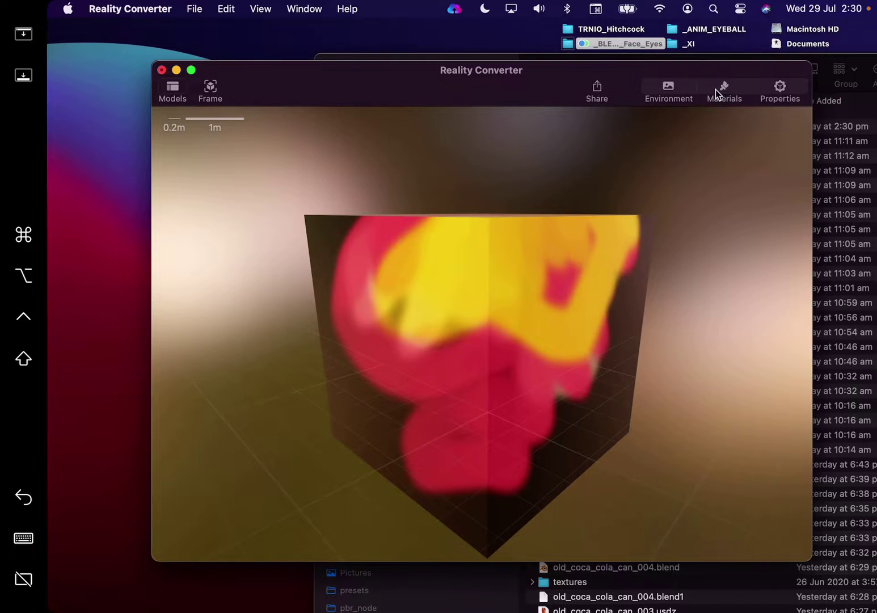
# - Share the converted cube to the iPad through AirDrop and save it with Files in the _USDZ folder
pyautogui.click(597, 89)
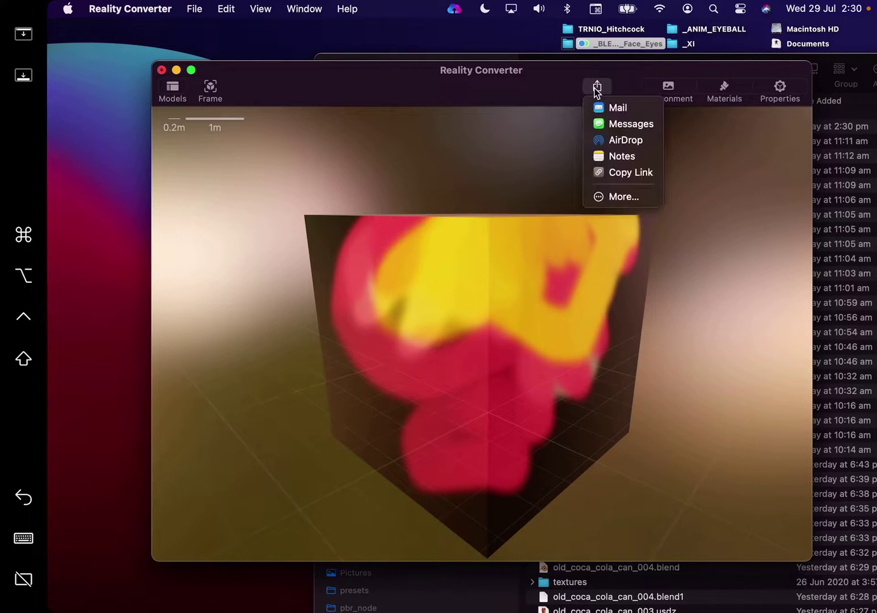
pyautogui.click(620, 139)
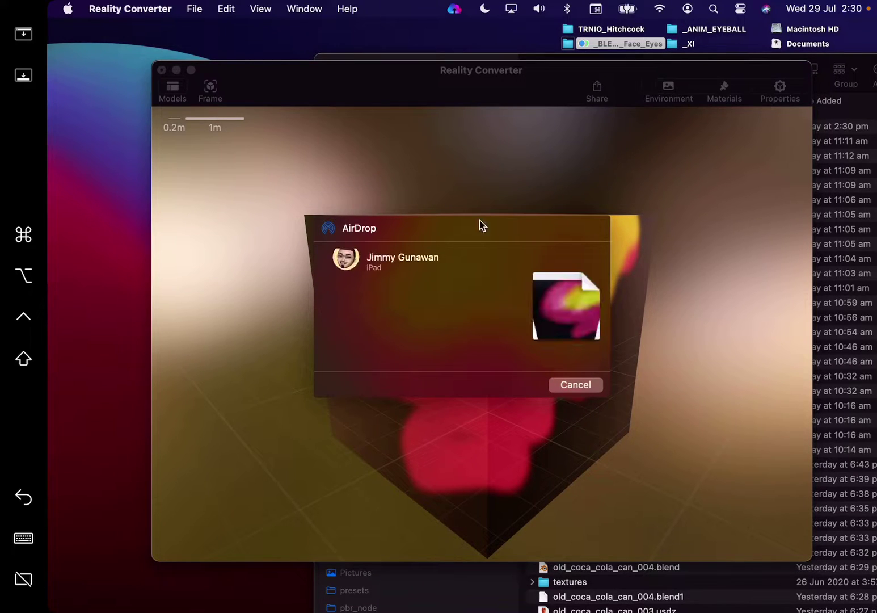
pyautogui.click(348, 275)
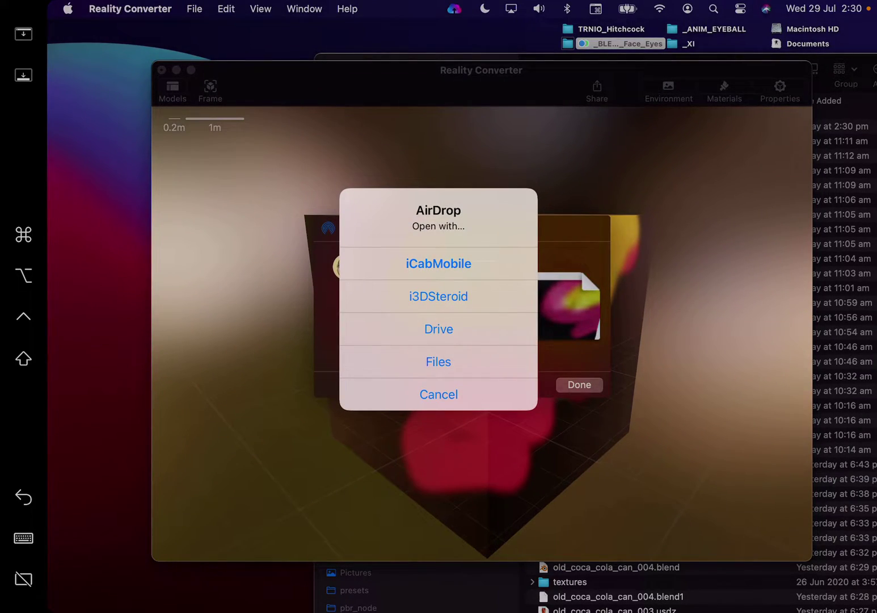
pyautogui.click(438, 361)
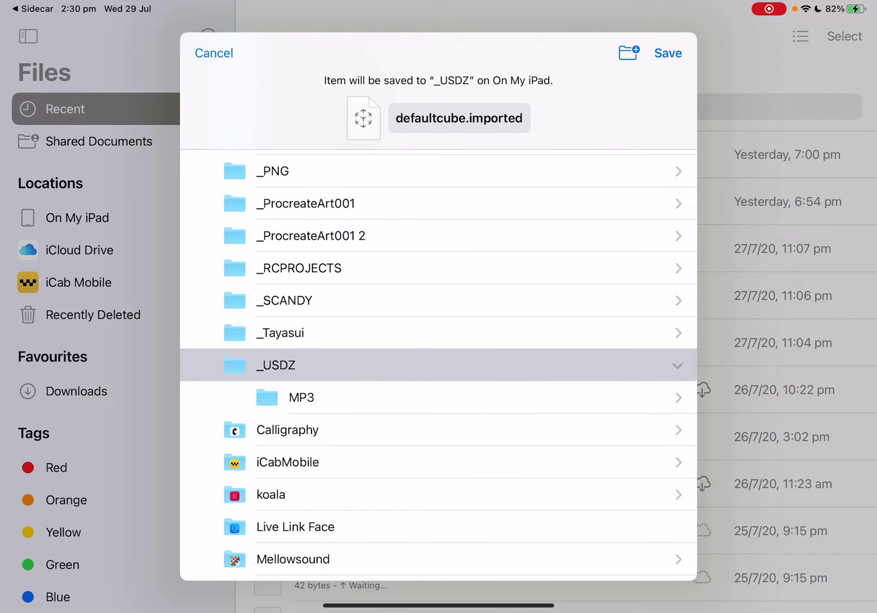
pyautogui.click(667, 53)
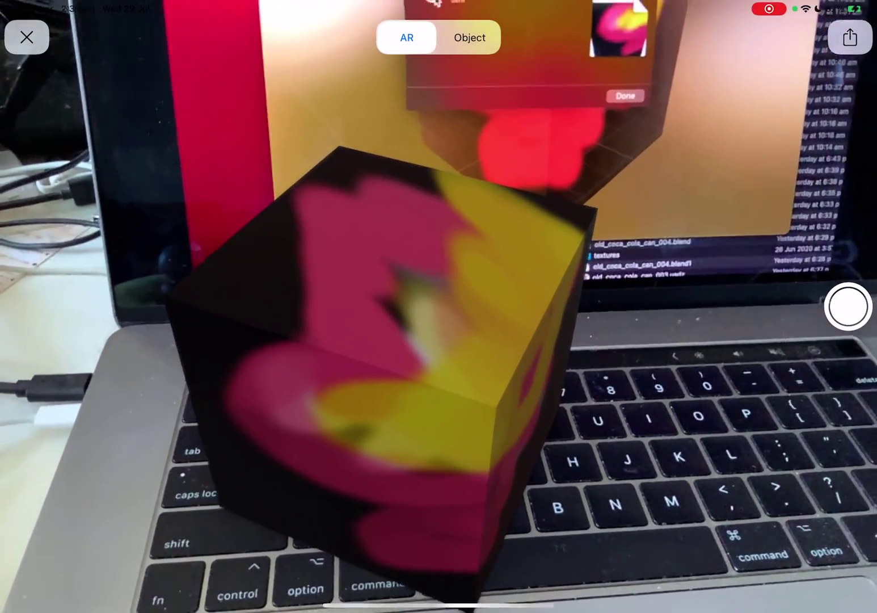
# - View the painted cube in Object mode on the iPad, rotate it, and close the preview
pyautogui.click(469, 38)
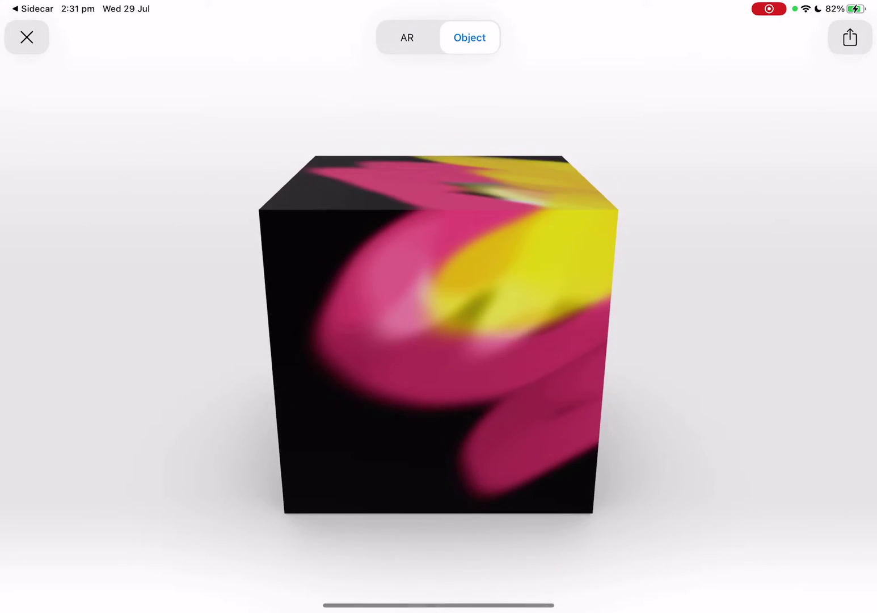
pyautogui.moveTo(505, 340); pyautogui.dragTo(377, 340)
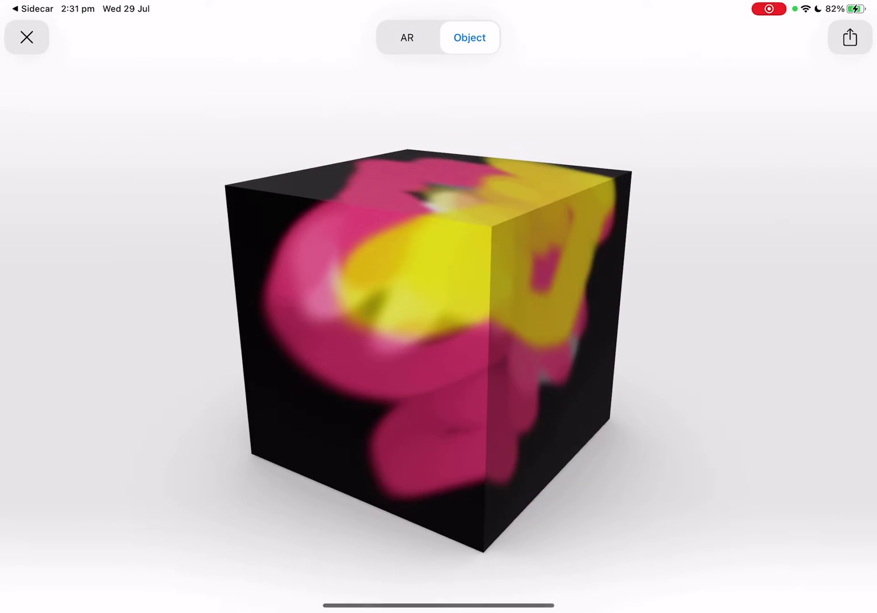
pyautogui.click(27, 38)
pyautogui.click(556, 295)
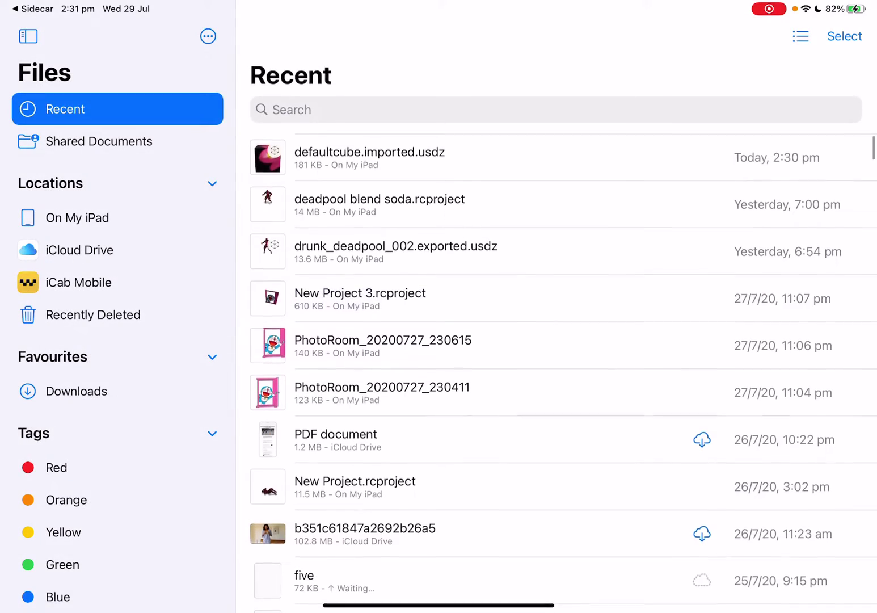
# - Switch from Files back to the Sidecar session on the iPad and dismiss the completed AirDrop dialog
pyautogui.scroll(-1, 556, 295)
pyautogui.moveTo(438, 604); pyautogui.dragTo(510, 386)
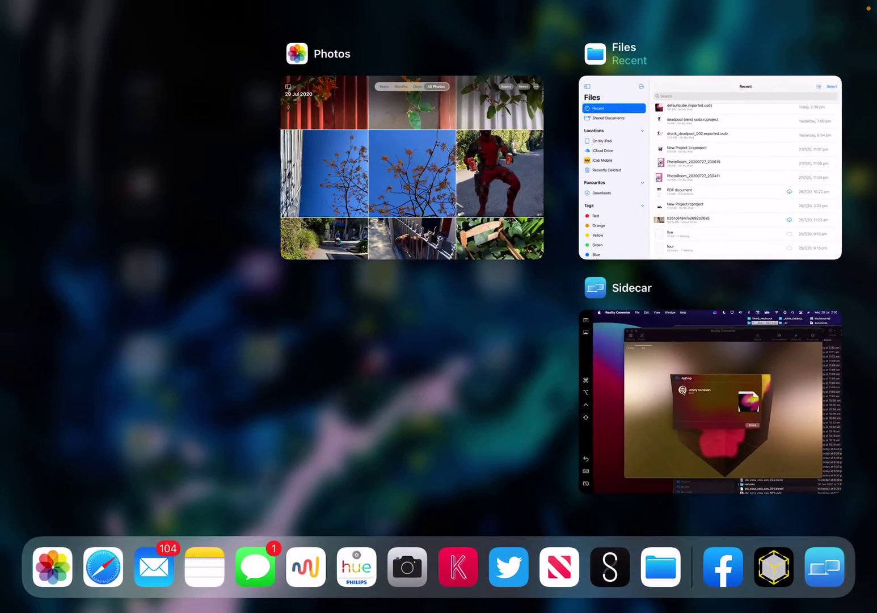
pyautogui.click(709, 401)
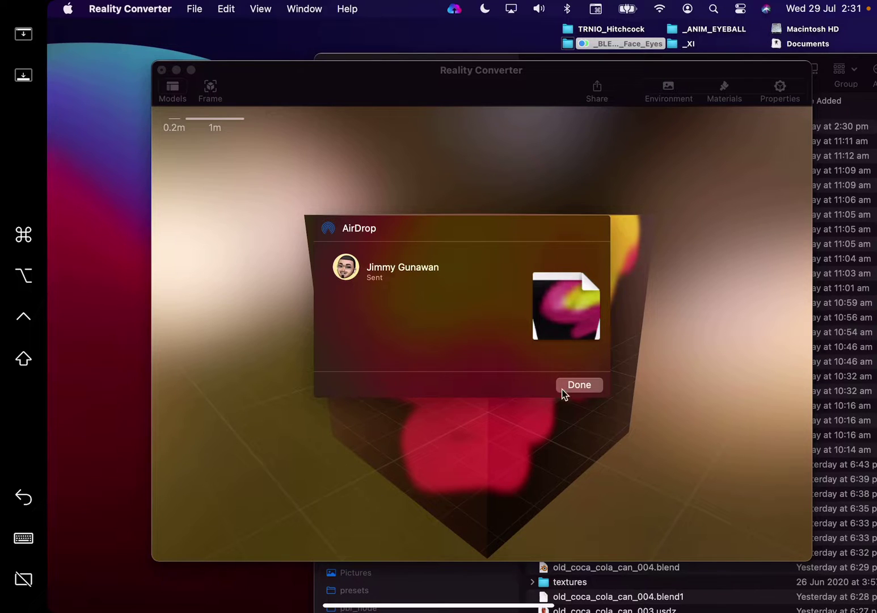
pyautogui.click(579, 386)
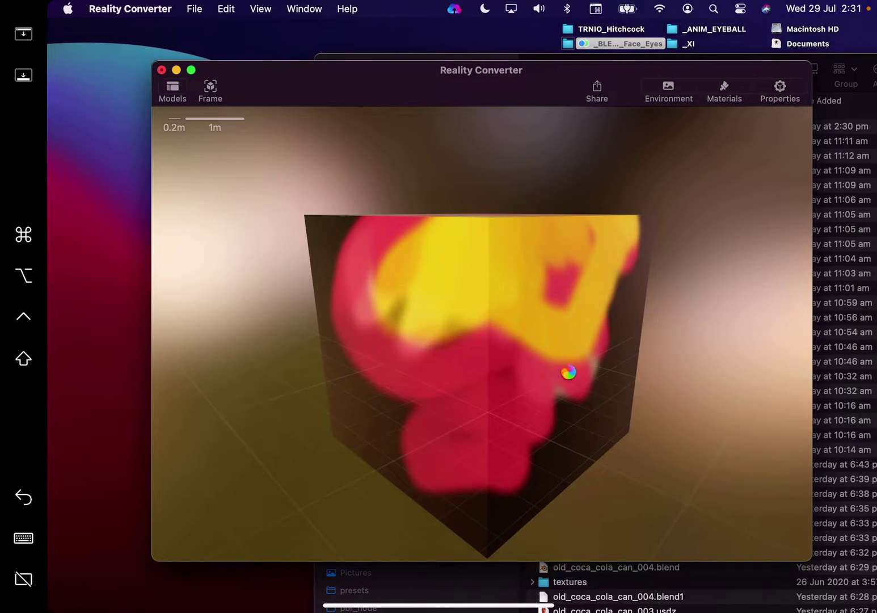
# - Quit Reality Converter, leaving the Finder window on the desktop
pyautogui.moveTo(257, 86); pyautogui.dragTo(249, 84)
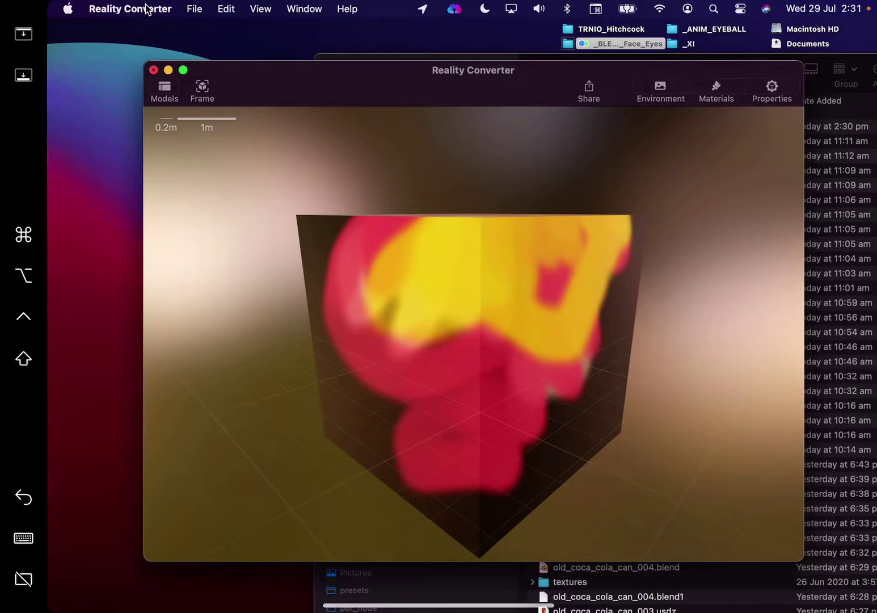
pyautogui.click(146, 8)
pyautogui.click(157, 150)
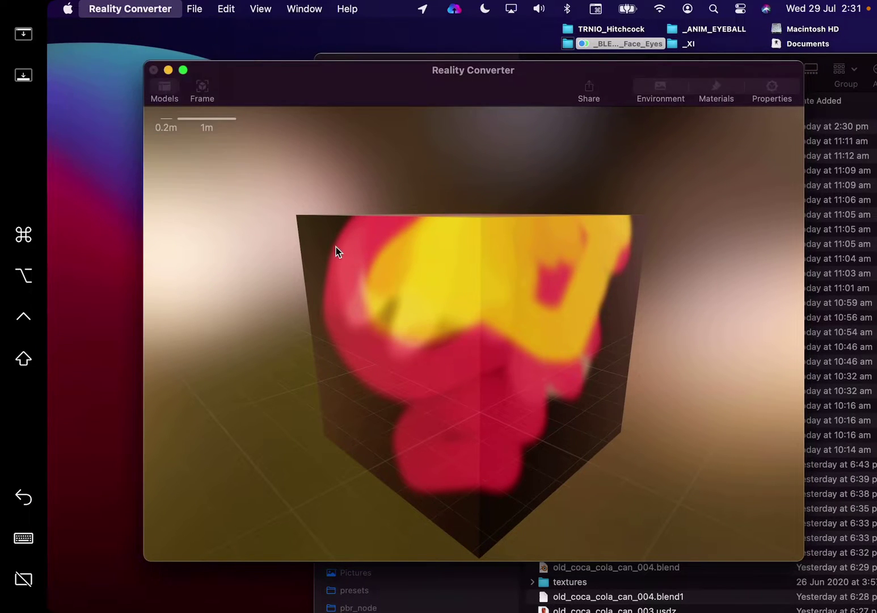
pyautogui.click(471, 363)
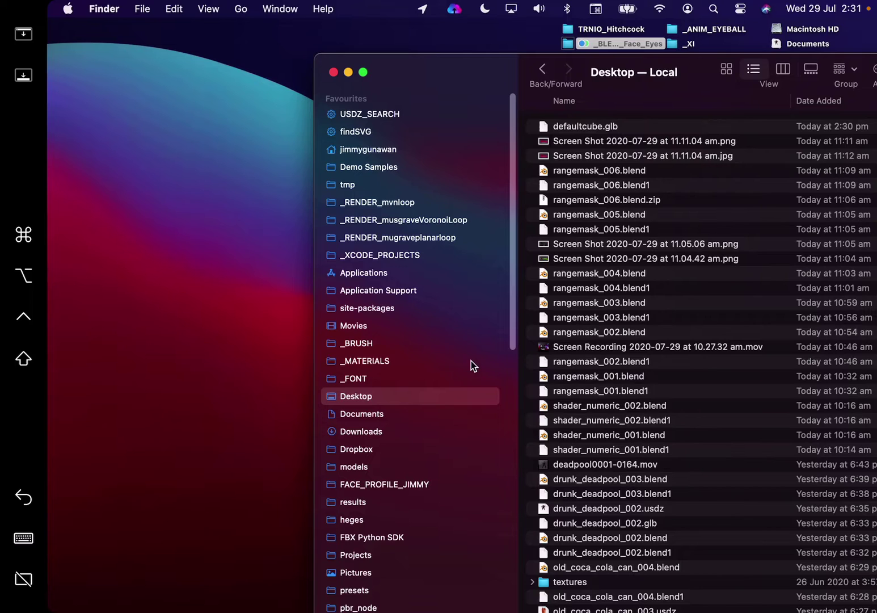
# - Switch to Blender and start a new file from the General template
pyautogui.scroll(-2, 470, 369)
pyautogui.hotkey('ctrl', 'Right')
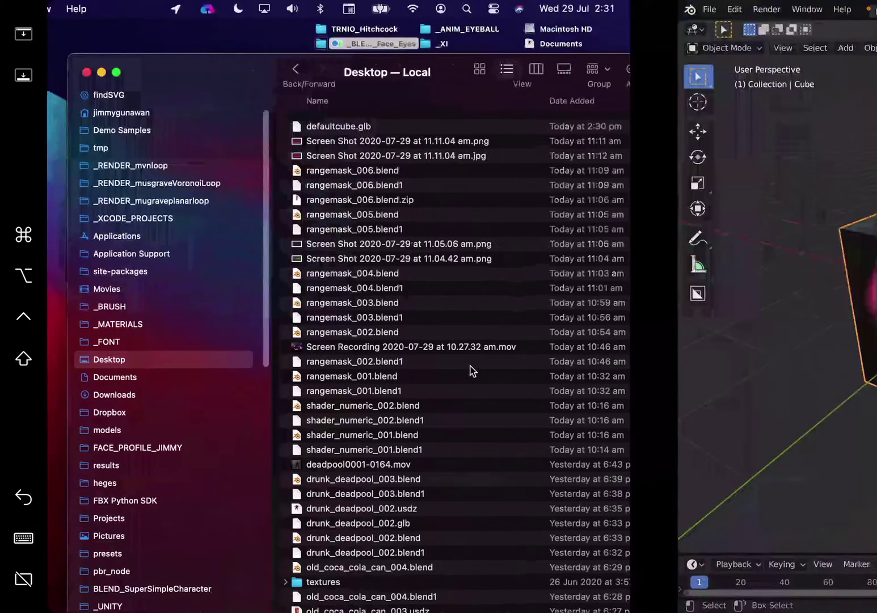
pyautogui.moveTo(479, 363); pyautogui.dragTo(438, 377, button='middle')
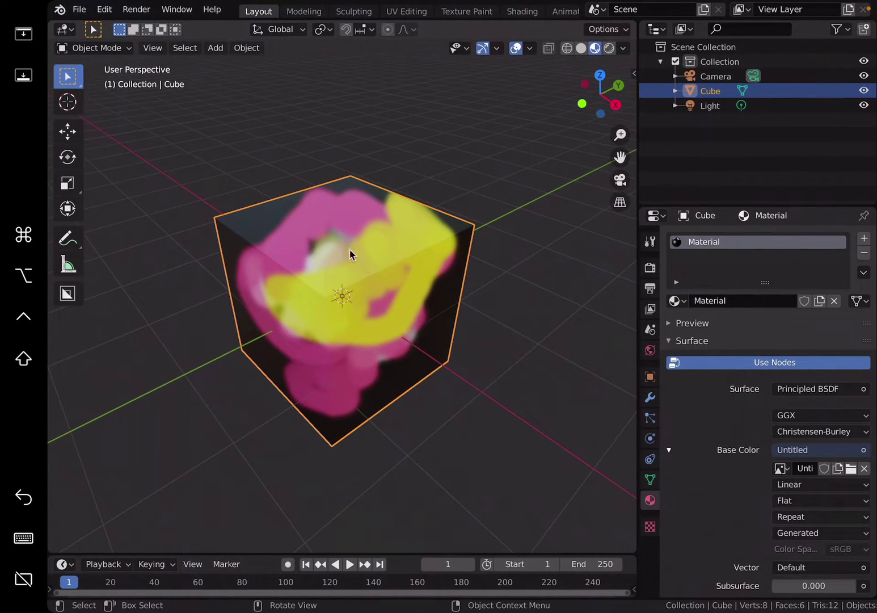
pyautogui.click(79, 10)
pyautogui.moveTo(98, 25)
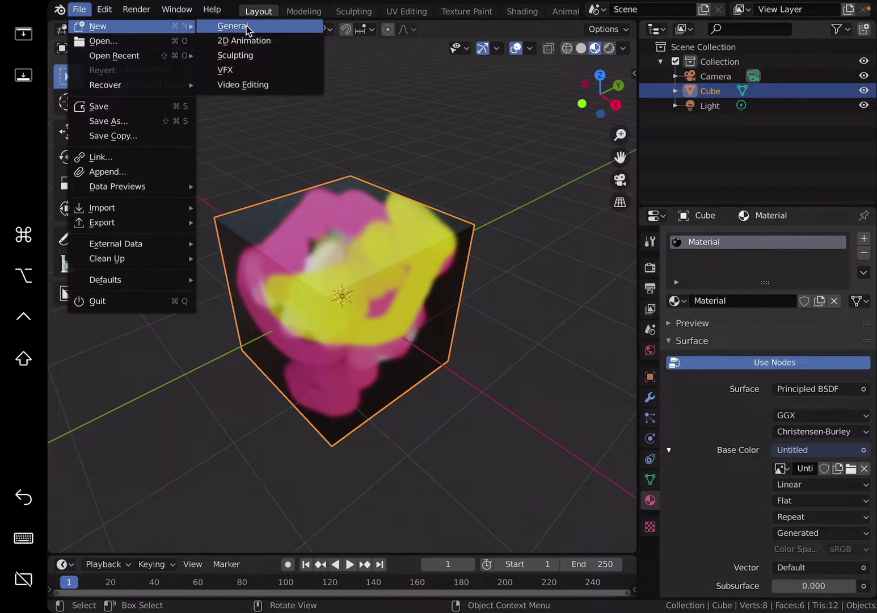
pyautogui.click(226, 24)
pyautogui.click(404, 338)
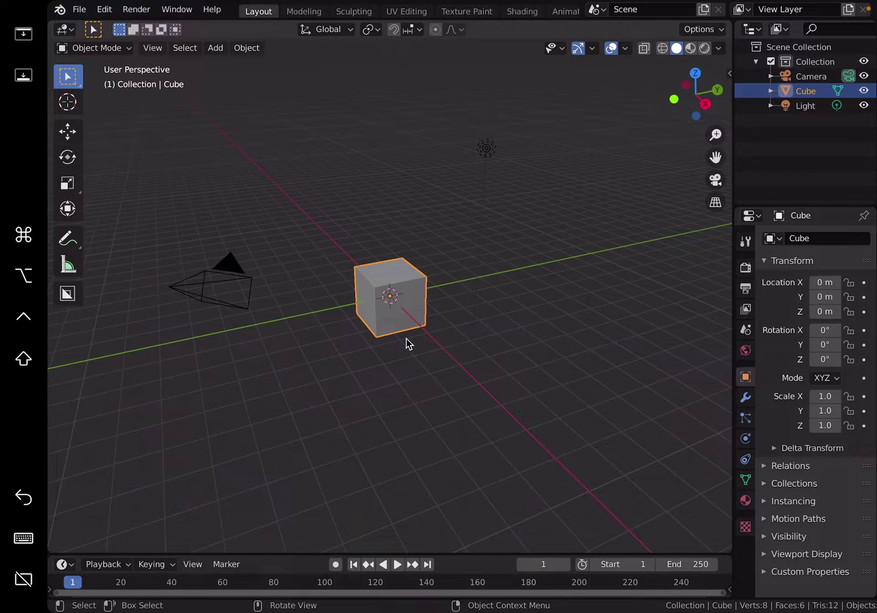
# - Look over the default scene in the viewport, and briefly show Blender's splash screen
pyautogui.moveTo(406, 337); pyautogui.dragTo(429, 346, button='middle')
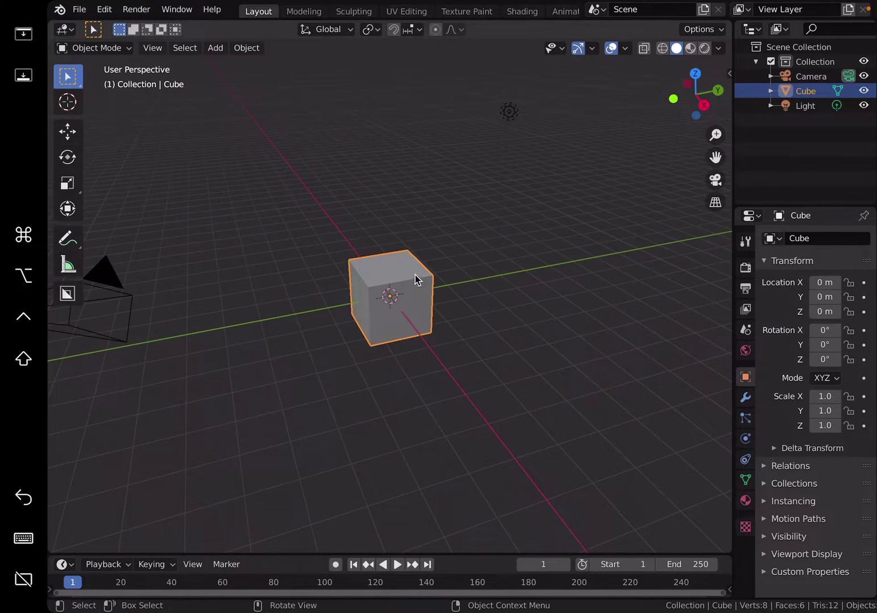
pyautogui.moveTo(417, 279); pyautogui.dragTo(442, 272, button='middle')
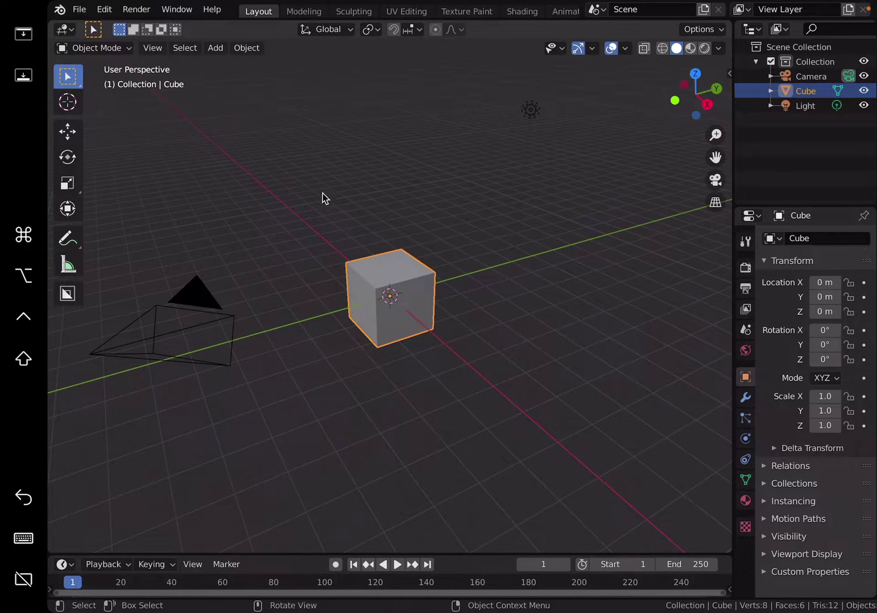
pyautogui.moveTo(322, 193); pyautogui.dragTo(257, 198, button='middle')
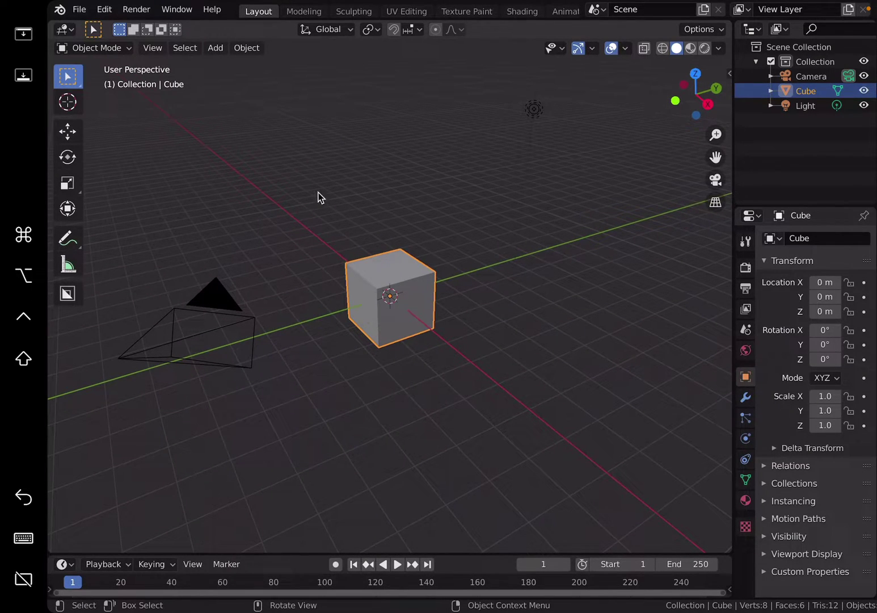
pyautogui.click(60, 9)
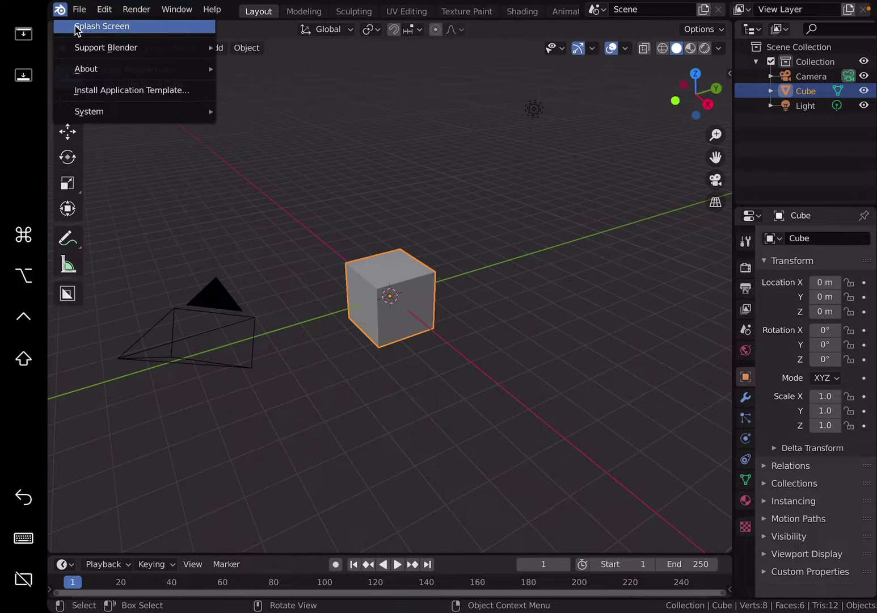
pyautogui.click(77, 25)
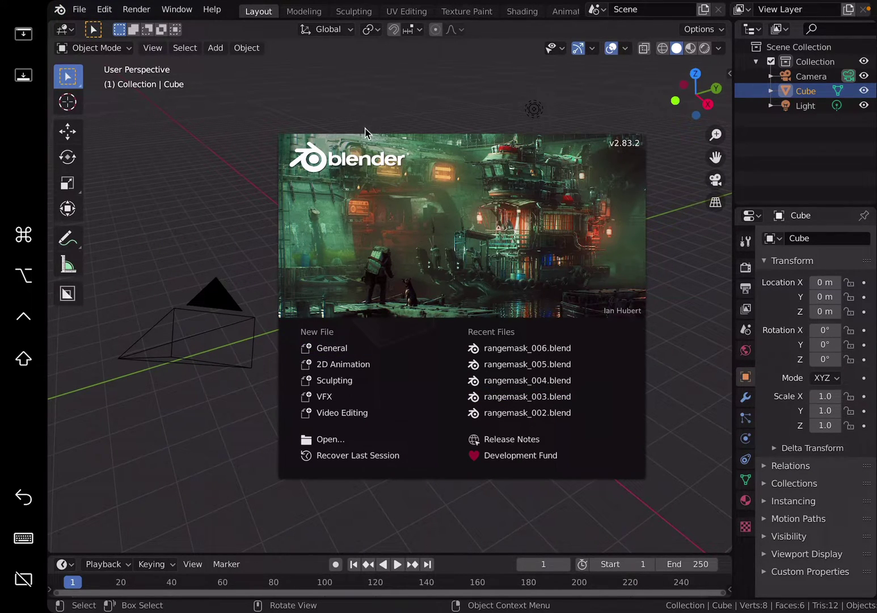
pyautogui.click(366, 112)
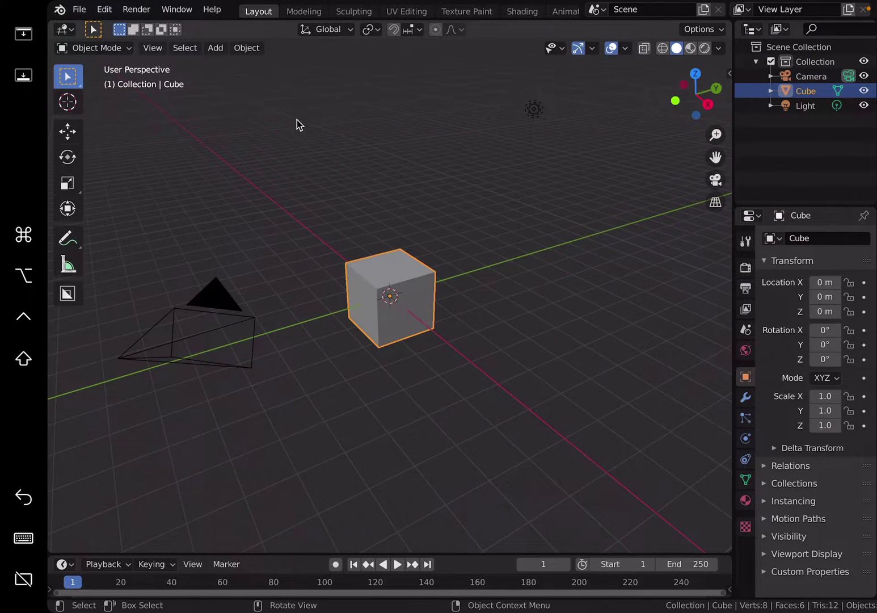
# - Select the camera, the cube and the light in turn in the viewport, and clear the selection
pyautogui.moveTo(379, 201); pyautogui.dragTo(394, 198, button='middle')
pyautogui.moveTo(339, 255); pyautogui.dragTo(335, 255, button='middle')
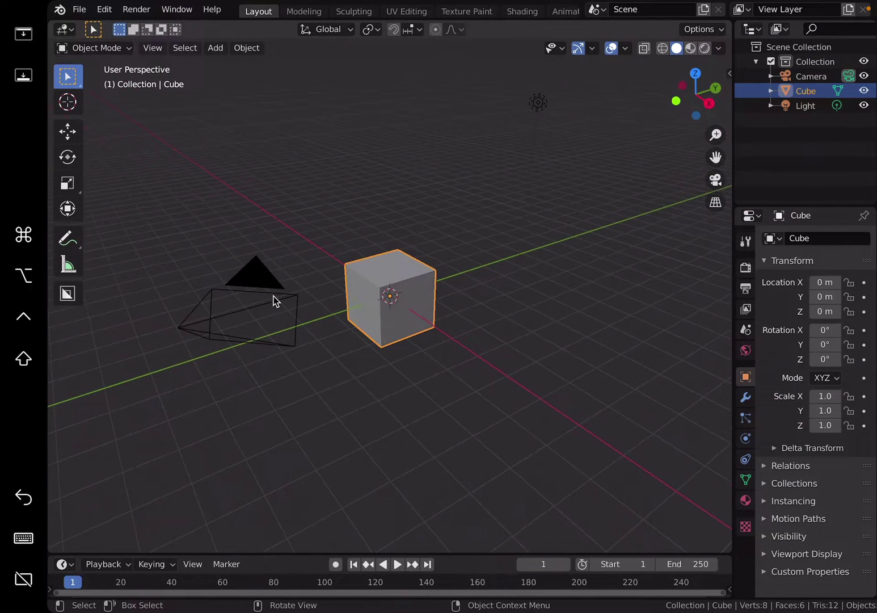
pyautogui.click(264, 294)
pyautogui.click(384, 274)
pyautogui.click(538, 103)
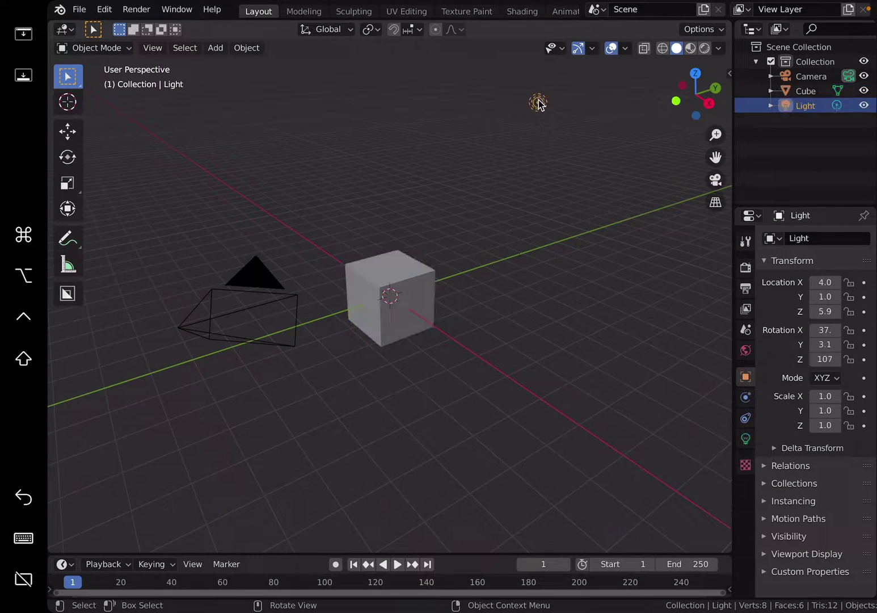
pyautogui.click(497, 209)
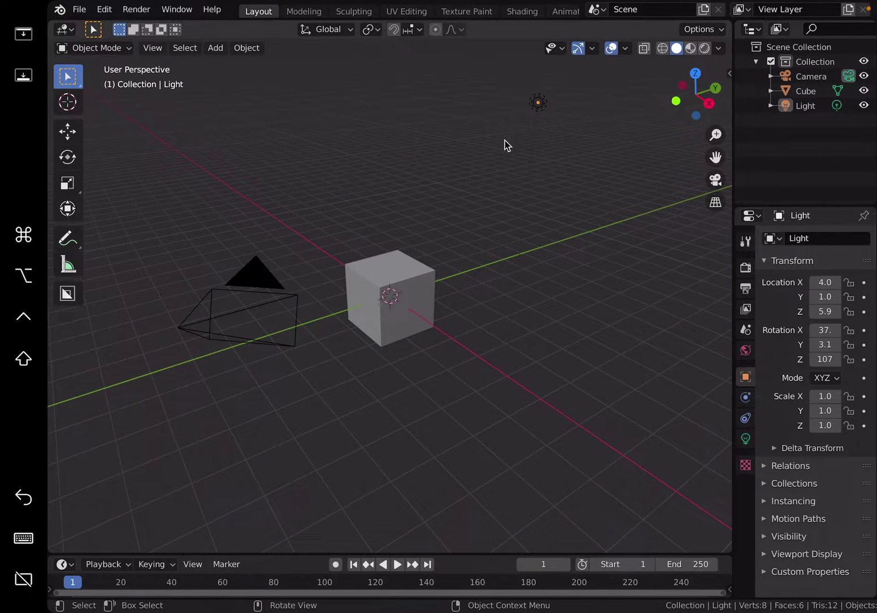
# - Make the timeline area taller by moving its border with the 3D viewport upward
pyautogui.moveTo(493, 553); pyautogui.dragTo(497, 513)
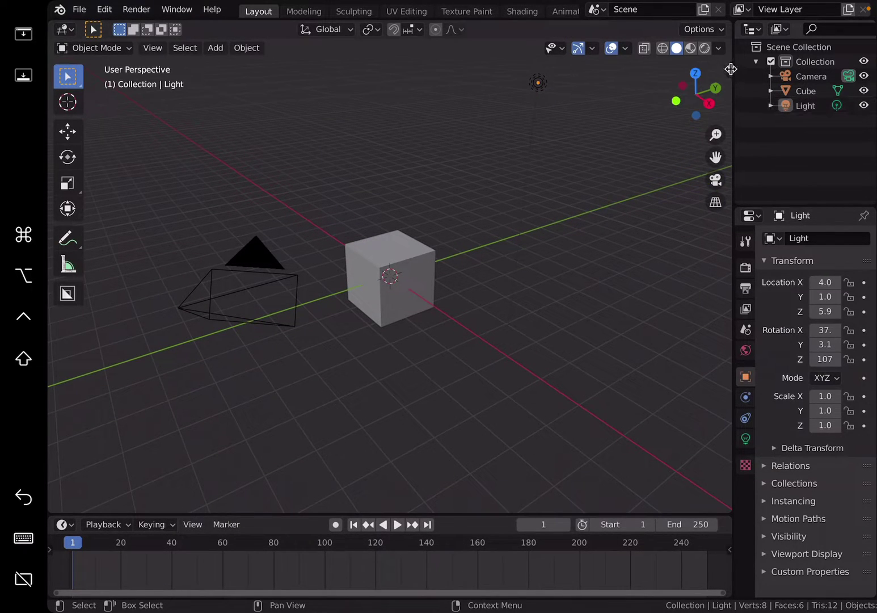
# - Show the viewport sidebar, select the cube and insert a location keyframe for it at frame 1
pyautogui.press('n')
pyautogui.click(380, 274)
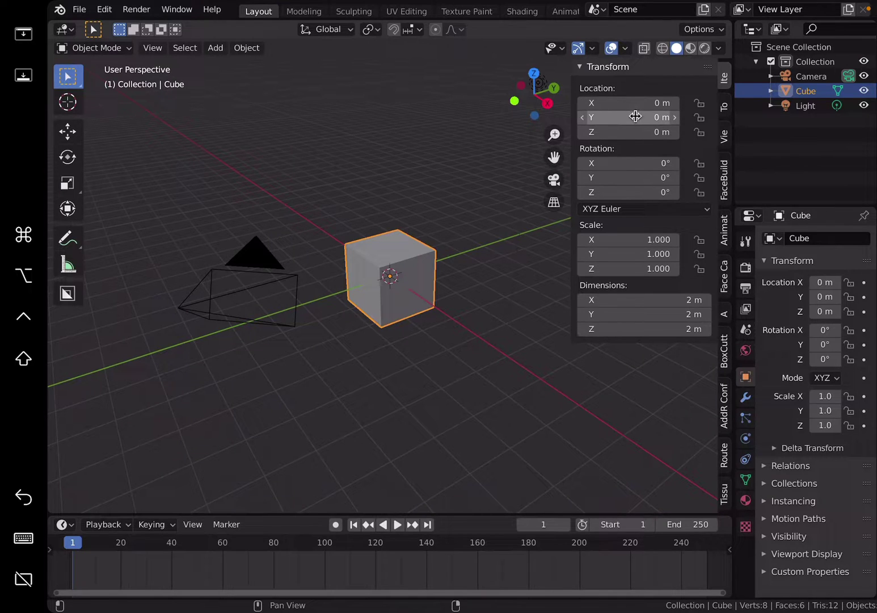
pyautogui.press('i')
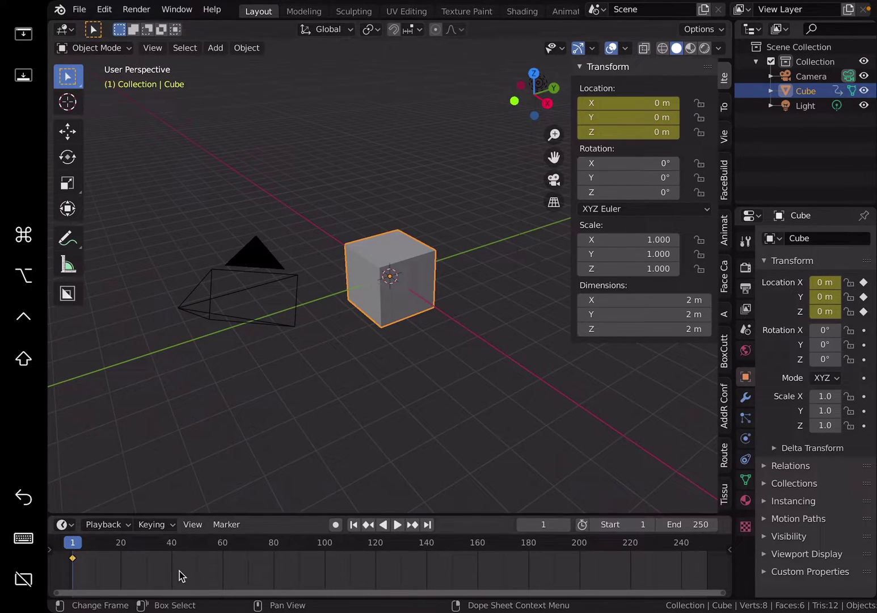
# - At frame 46, move the cube to about X -2.13 m, Y 0.09 m, Z 3.48 m, keyframe its location, and play and scrub the animation
pyautogui.click(189, 548)
pyautogui.press('g')
pyautogui.click(409, 239)
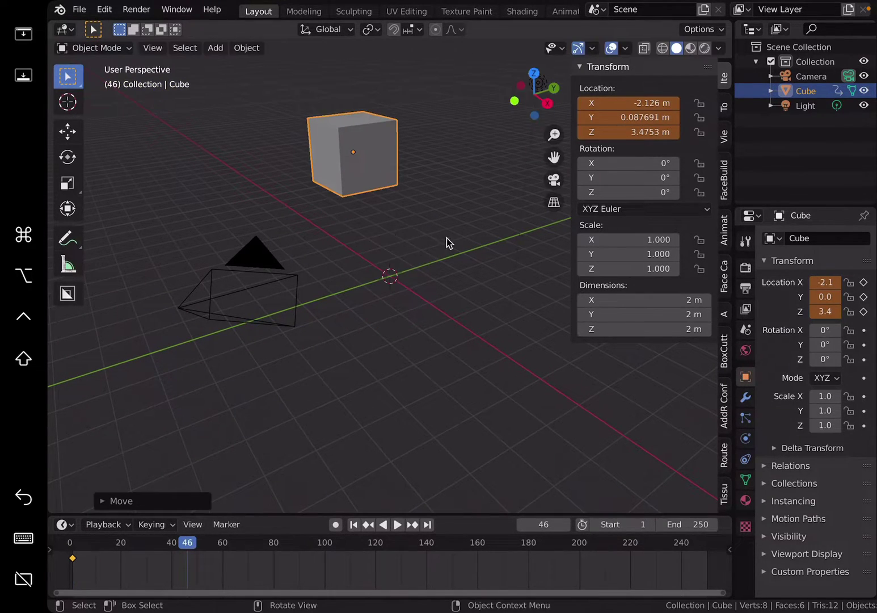
pyautogui.press('i')
pyautogui.press('space')
pyautogui.moveTo(147, 548); pyautogui.dragTo(192, 524)
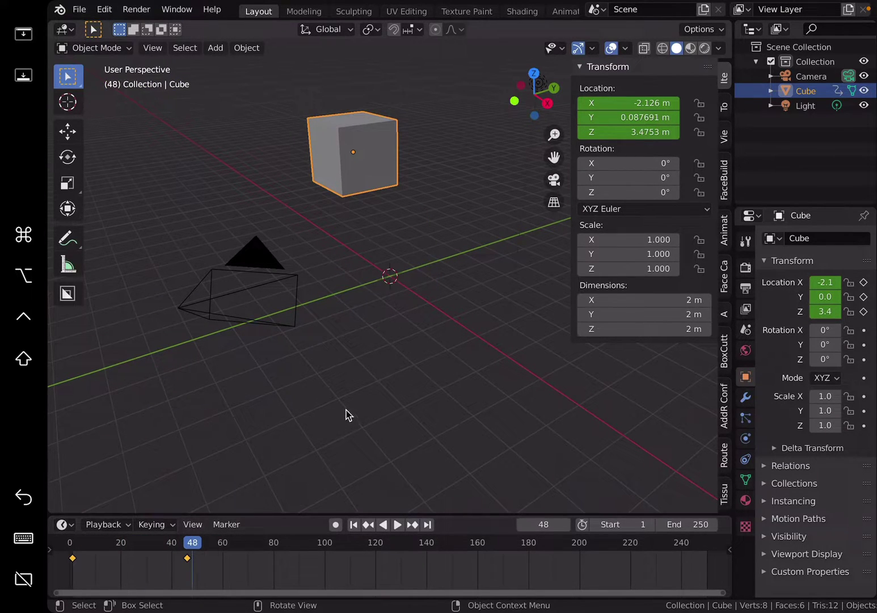
# - Deselect and reselect the cube to check its keyframes in the timeline, and look over the file commands
pyautogui.moveTo(346, 409); pyautogui.dragTo(434, 366, button='middle')
pyautogui.click(410, 220)
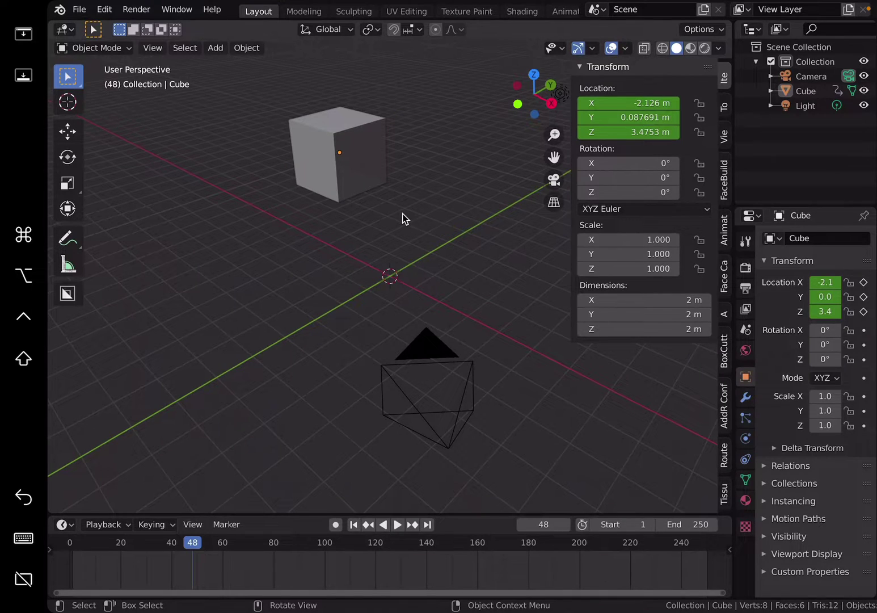
pyautogui.click(359, 152)
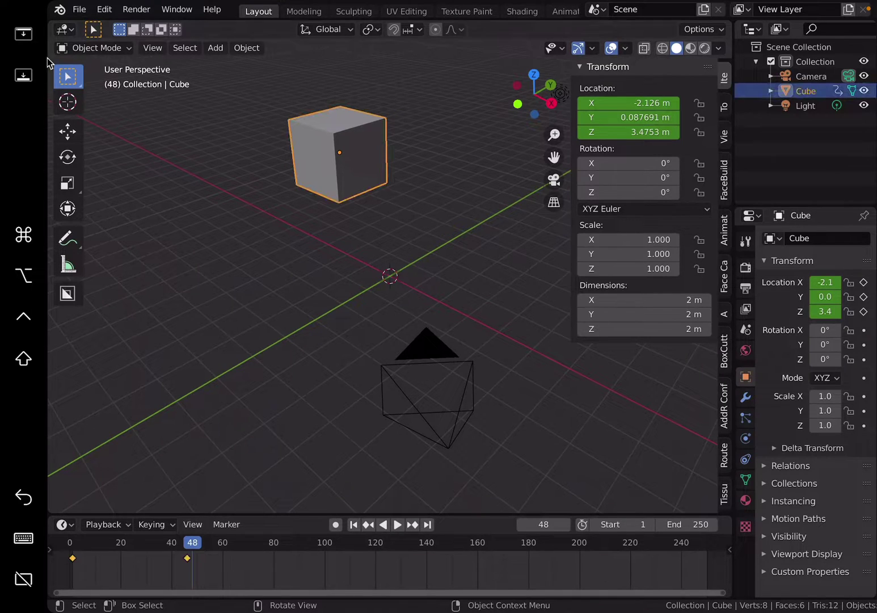
pyautogui.click(82, 10)
pyautogui.moveTo(162, 229)
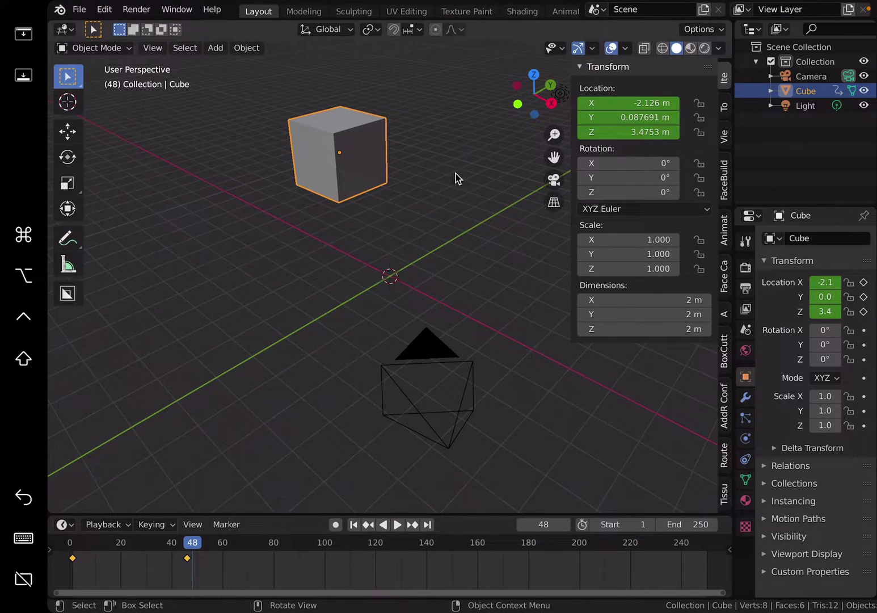
# - Select the camera, cube and light together and delete them from the scene
pyautogui.click(435, 223)
pyautogui.press('a')
pyautogui.click(447, 239)
pyautogui.moveTo(448, 244); pyautogui.dragTo(399, 245, button='middle')
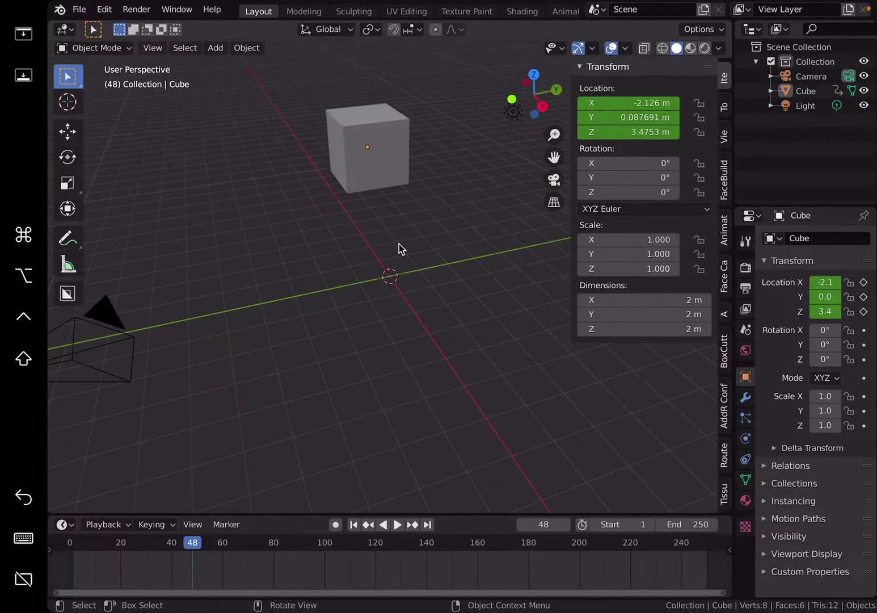
pyautogui.press('a')
pyautogui.press('KP_Decimal')
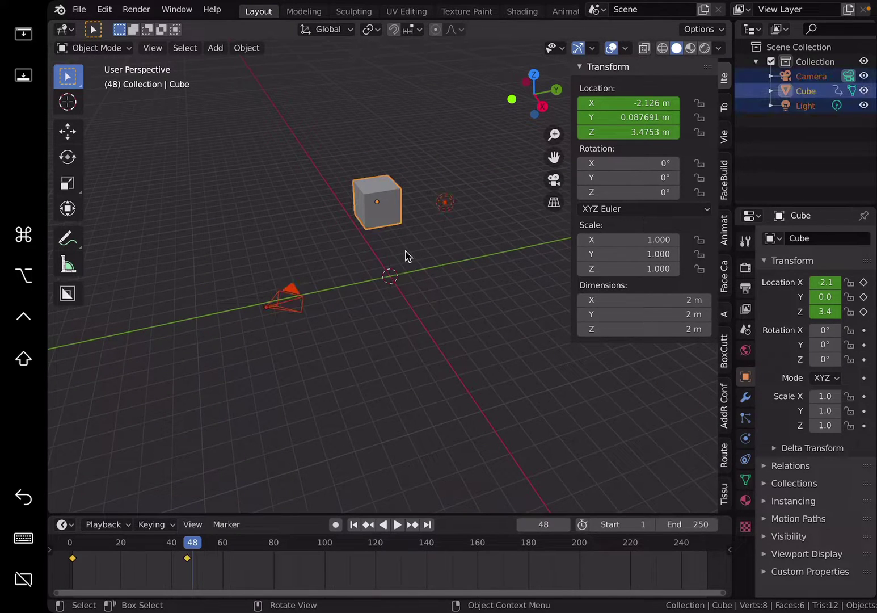
pyautogui.press('x')
pyautogui.click(405, 252)
pyautogui.moveTo(404, 248); pyautogui.dragTo(401, 245, button='middle')
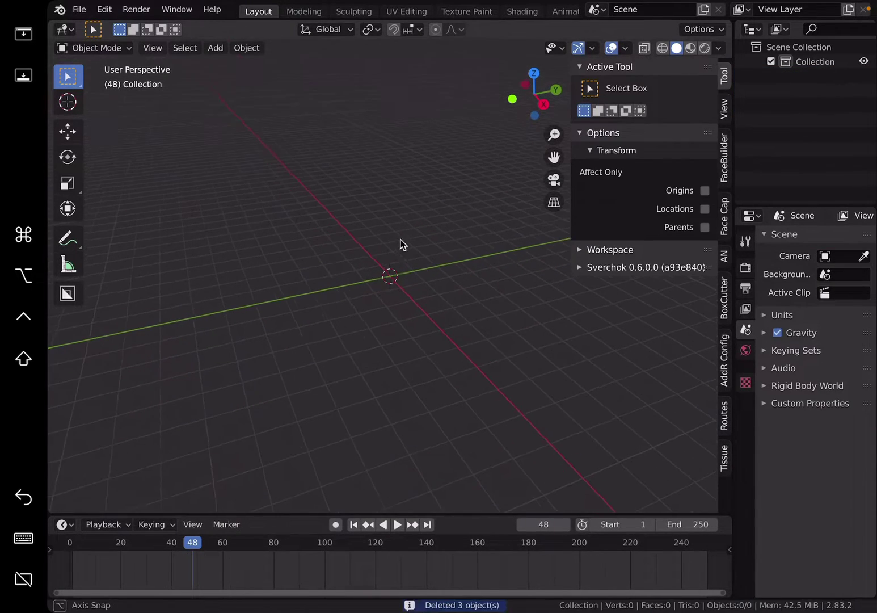
pyautogui.moveTo(415, 190); pyautogui.dragTo(396, 230, button='middle')
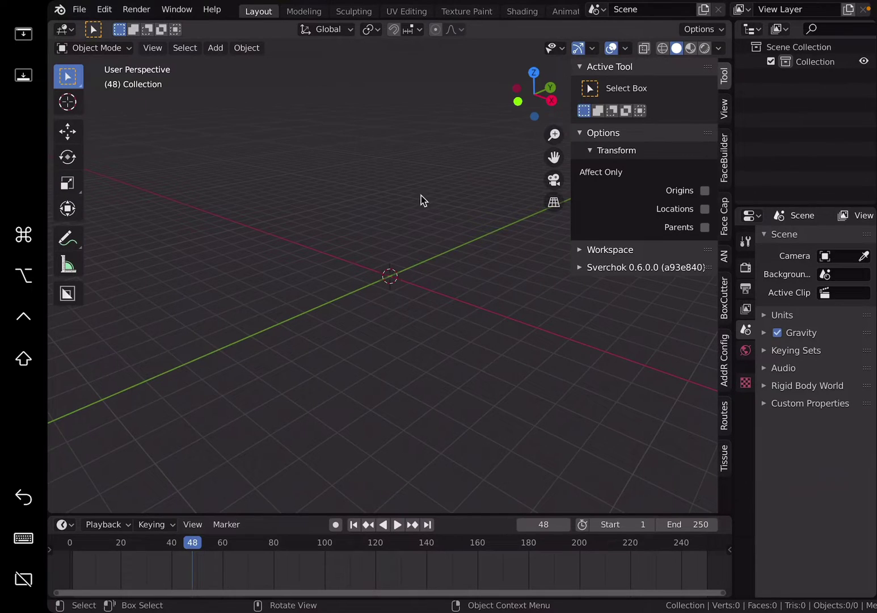
pyautogui.moveTo(421, 199); pyautogui.dragTo(403, 196, button='middle')
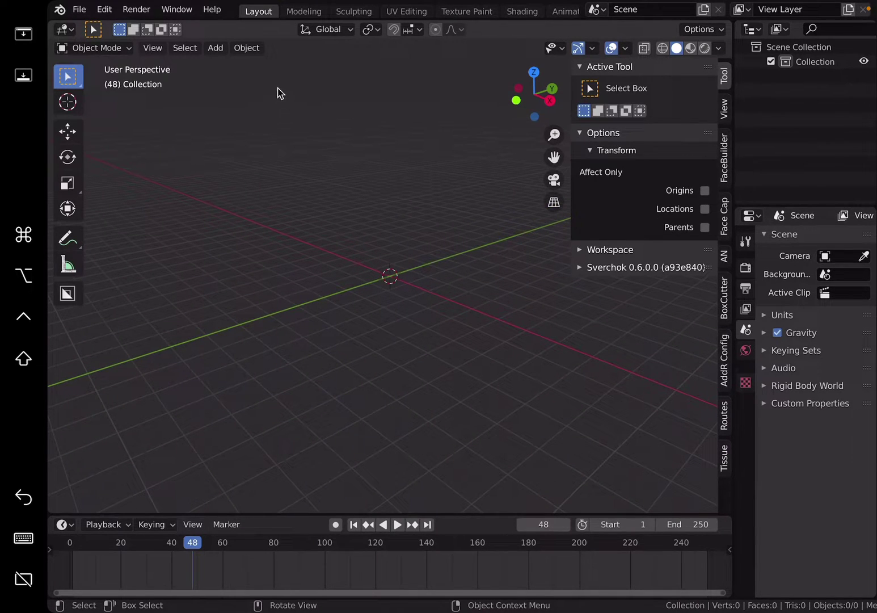
# - Add a Monkey mesh to the empty scene
pyautogui.click(215, 48)
pyautogui.moveTo(229, 66)
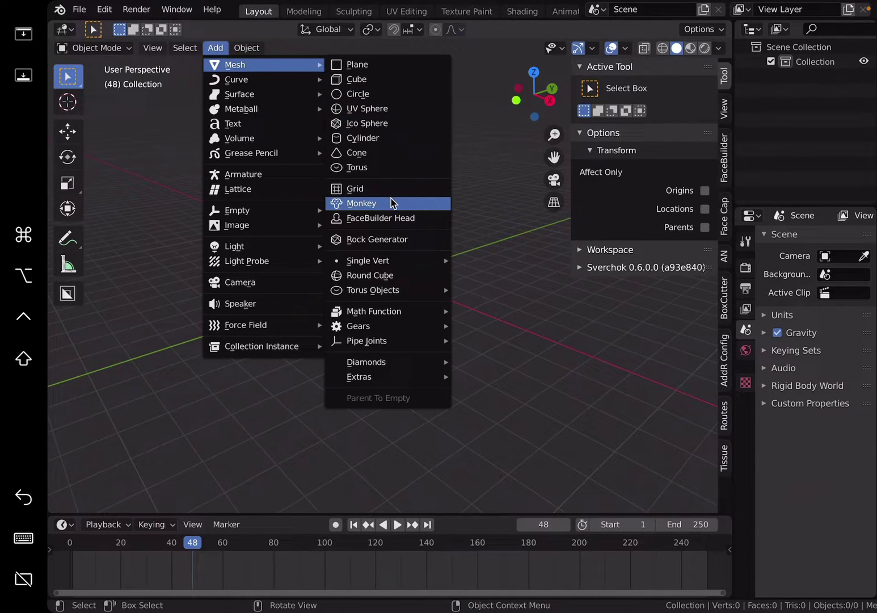
pyautogui.click(362, 203)
pyautogui.moveTo(389, 201); pyautogui.dragTo(418, 194, button='middle')
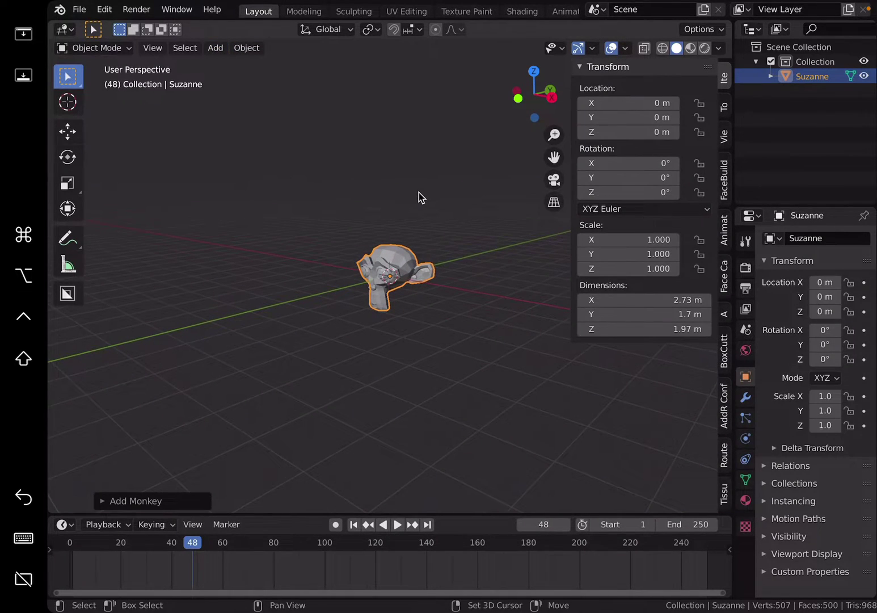
# - Look over the mesh primitives available to add, and view the monkey head up close
pyautogui.hotkey('shift', 'a')
pyautogui.moveTo(419, 192)
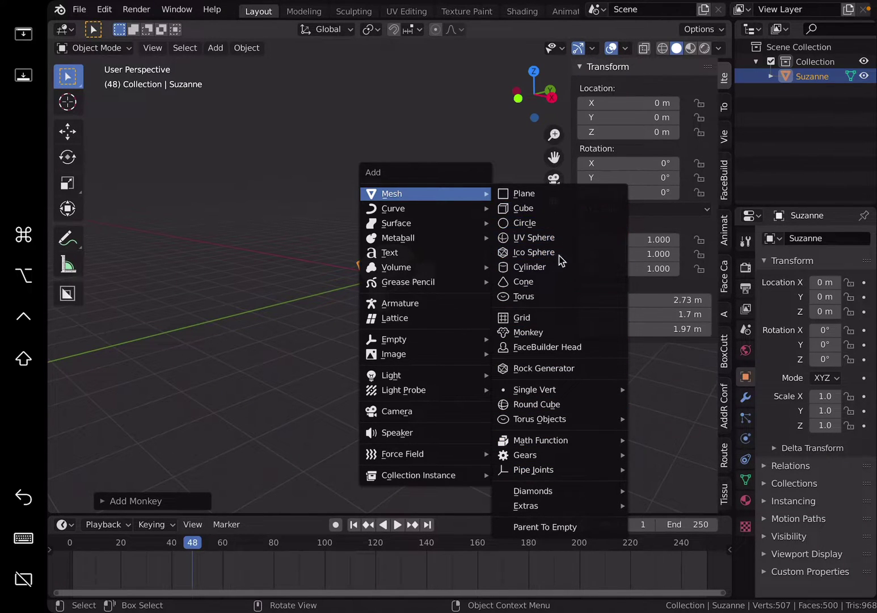
pyautogui.scroll(7, 290, 205)
pyautogui.moveTo(315, 200); pyautogui.dragTo(343, 192, button='middle')
pyautogui.scroll(-4, 363, 199)
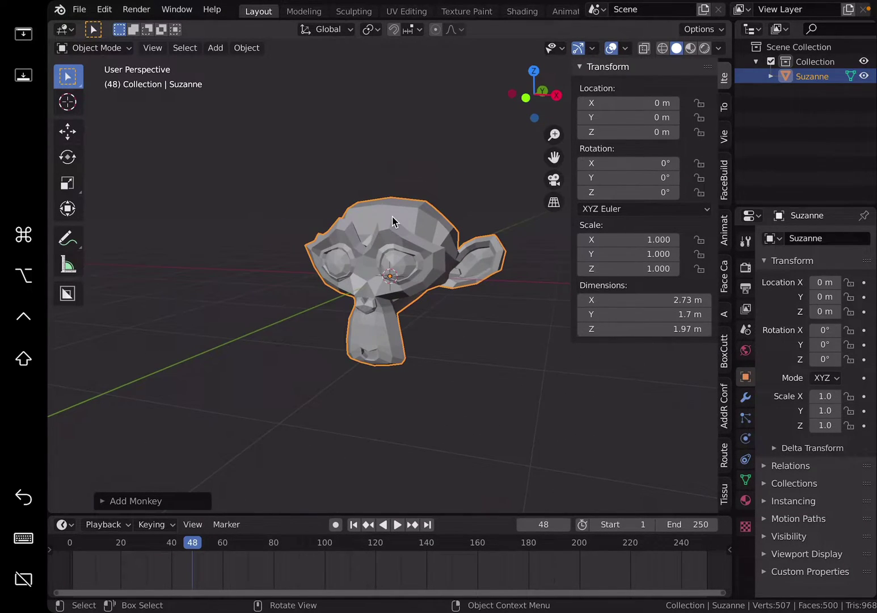
pyautogui.moveTo(448, 186); pyautogui.dragTo(482, 227, button='middle')
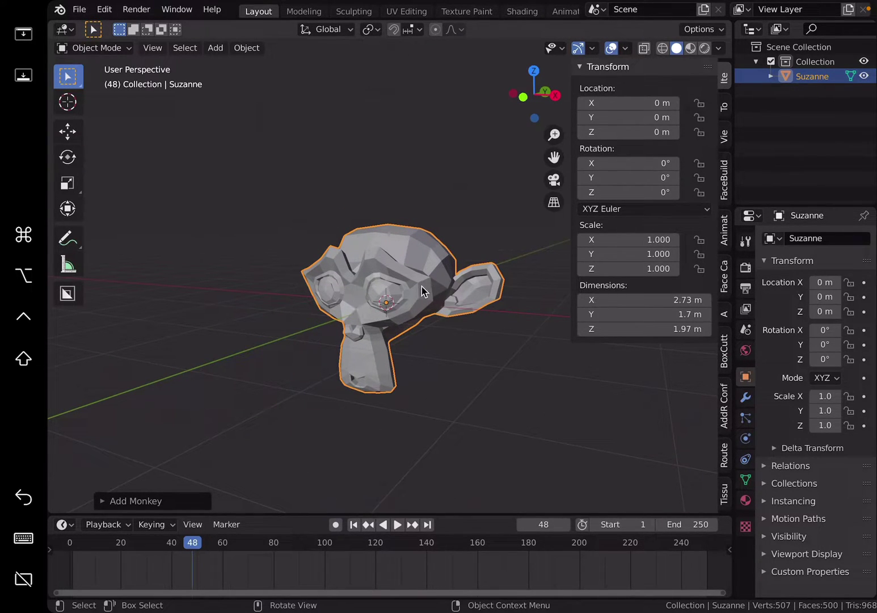
# - Switch the monkey to Texture Paint mode, and return it to Object Mode
pyautogui.click(105, 48)
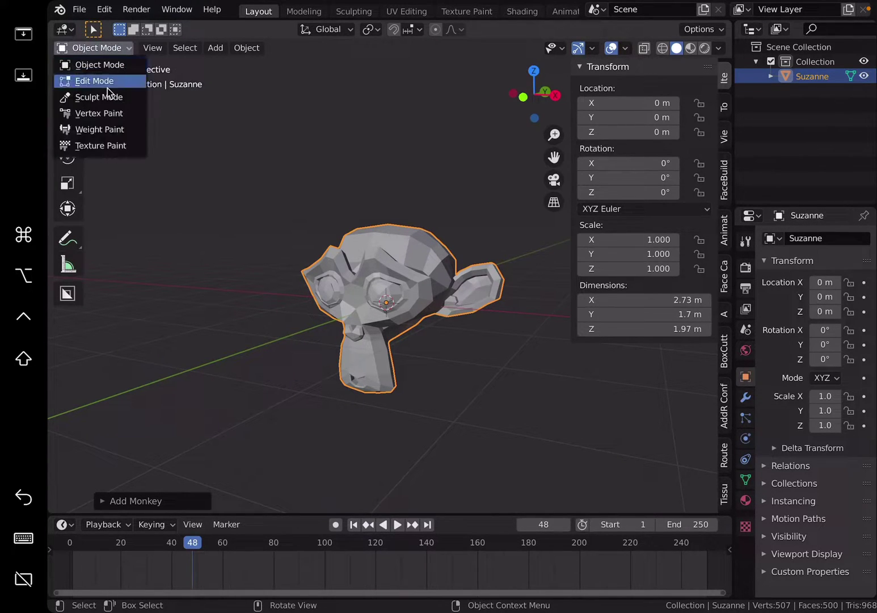
pyautogui.click(112, 146)
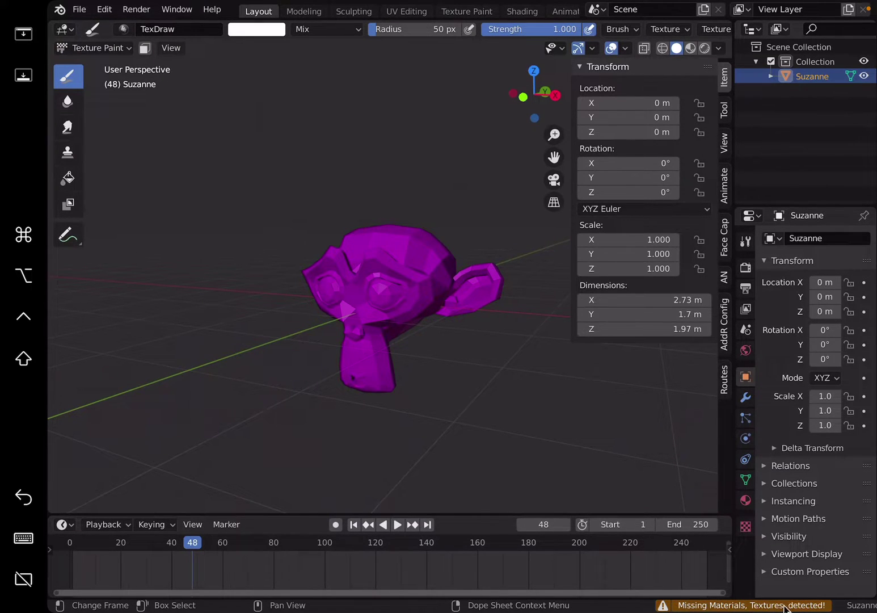
pyautogui.click(100, 49)
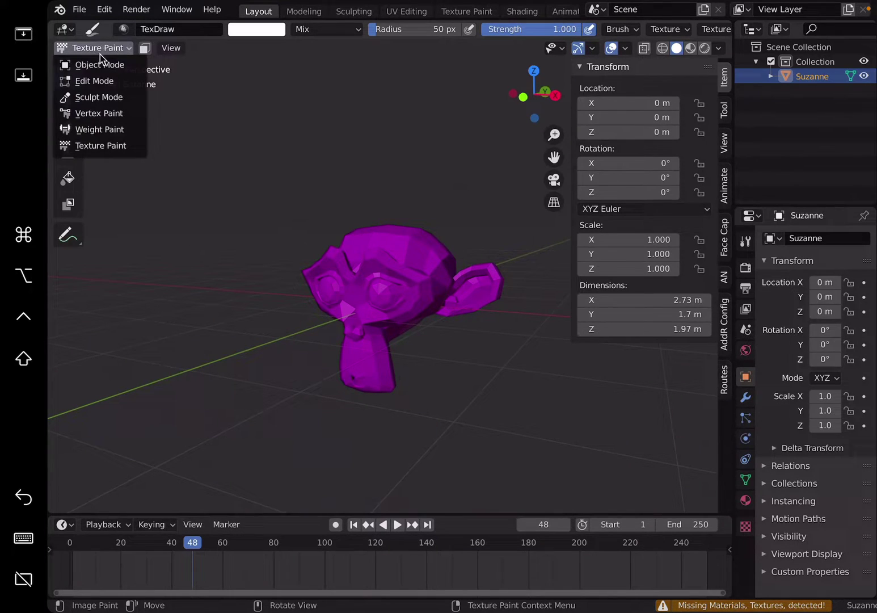
pyautogui.click(100, 64)
pyautogui.scroll(2, 426, 208)
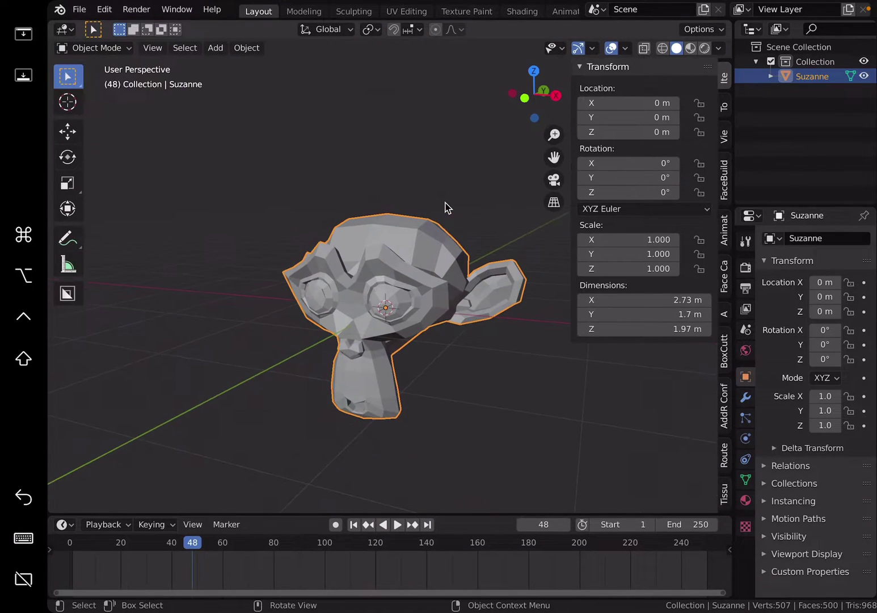
# - Look through the available workspaces, from Layout and Modeling to Compositing and Scripting
pyautogui.moveTo(446, 207); pyautogui.dragTo(339, 147, button='middle')
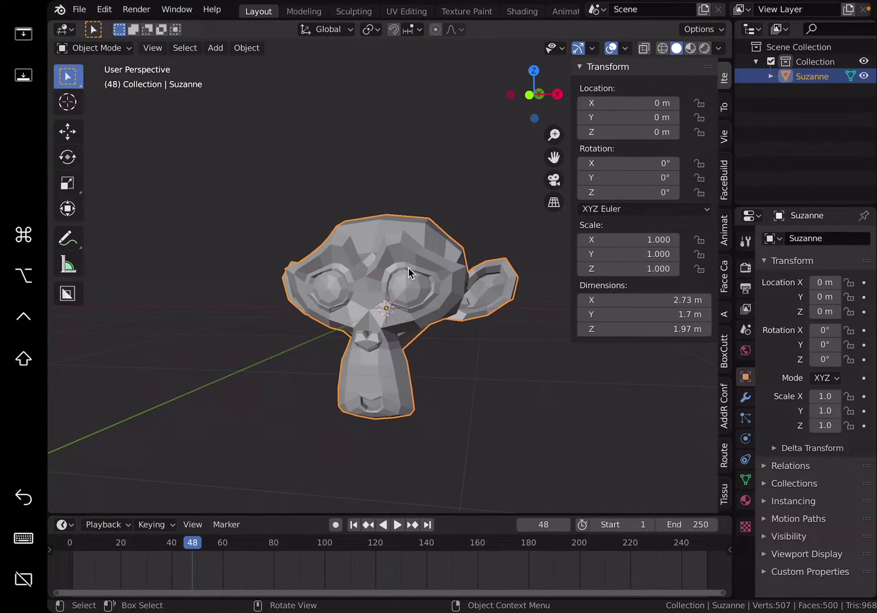
pyautogui.moveTo(410, 272); pyautogui.dragTo(325, 86, button='middle')
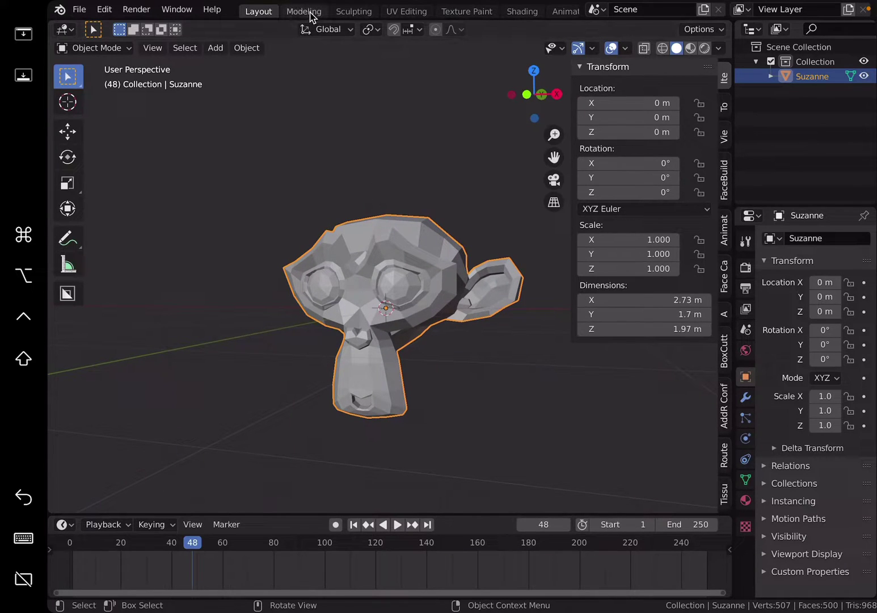
pyautogui.scroll(-5, 311, 15)
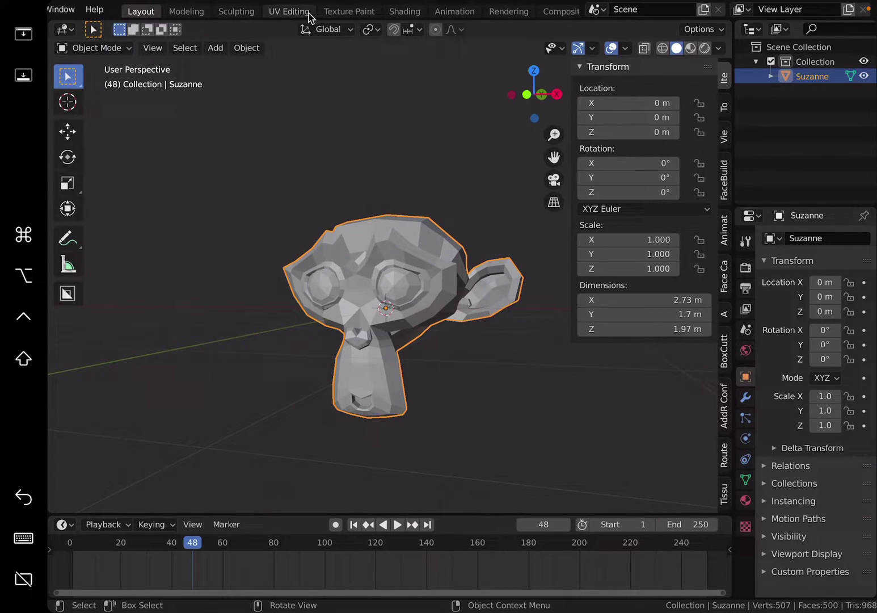
pyautogui.scroll(-4, 310, 16)
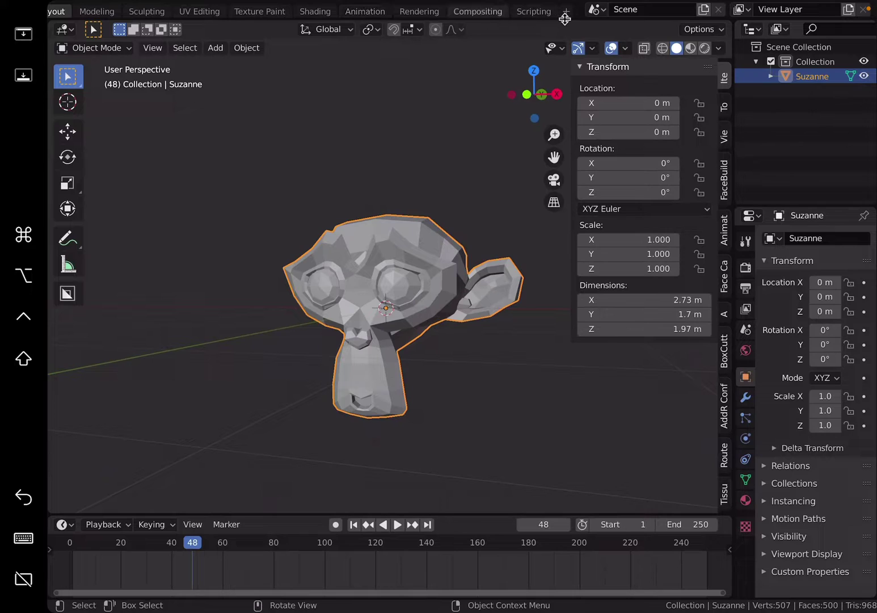
pyautogui.scroll(7, 464, 14)
pyautogui.scroll(1, 464, 14)
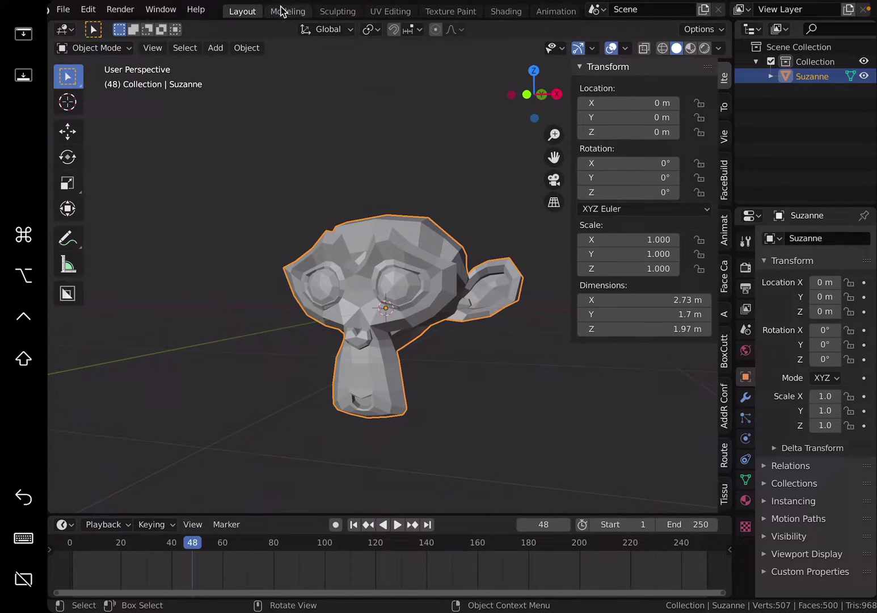
pyautogui.scroll(-3, 281, 12)
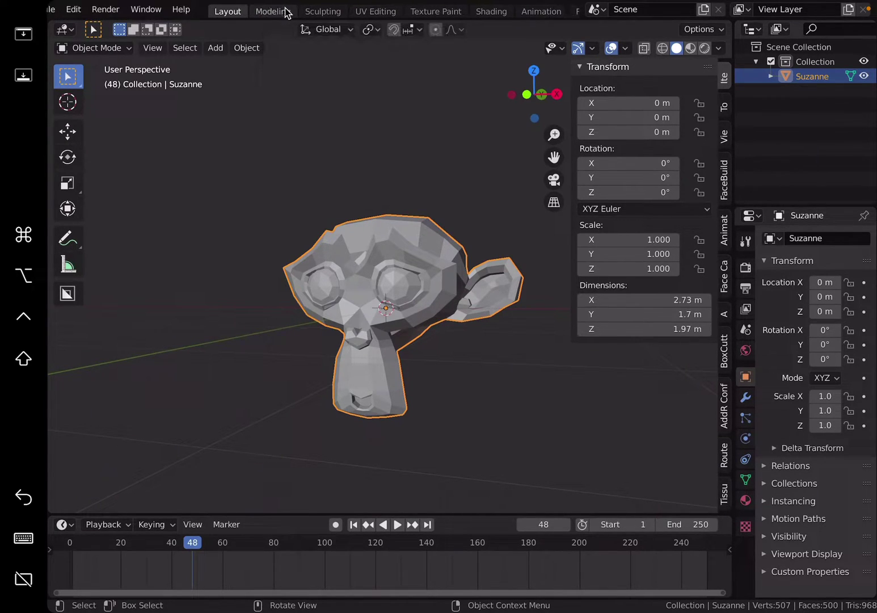
pyautogui.scroll(3, 288, 12)
pyautogui.scroll(-3, 354, 14)
pyautogui.scroll(-3, 355, 14)
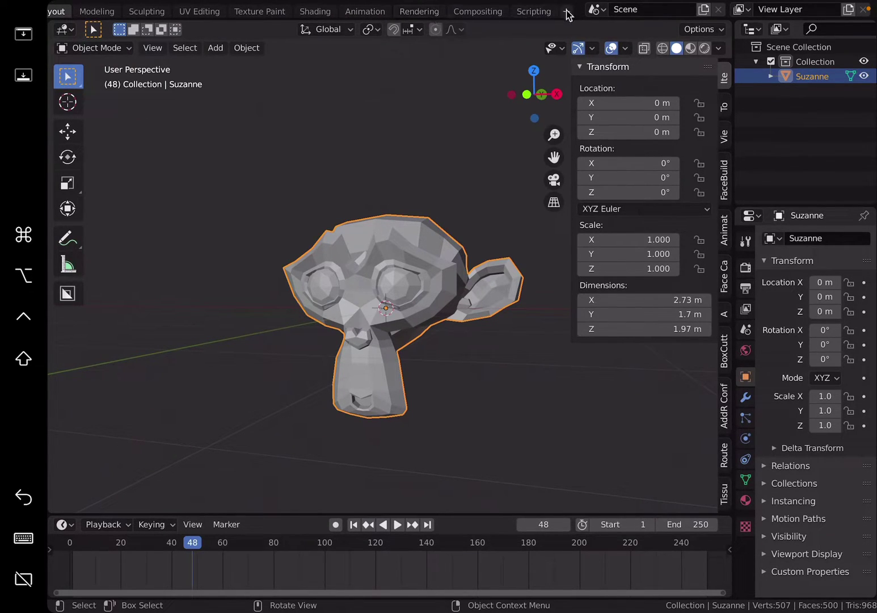
pyautogui.scroll(4, 556, 10)
pyautogui.scroll(3, 228, 14)
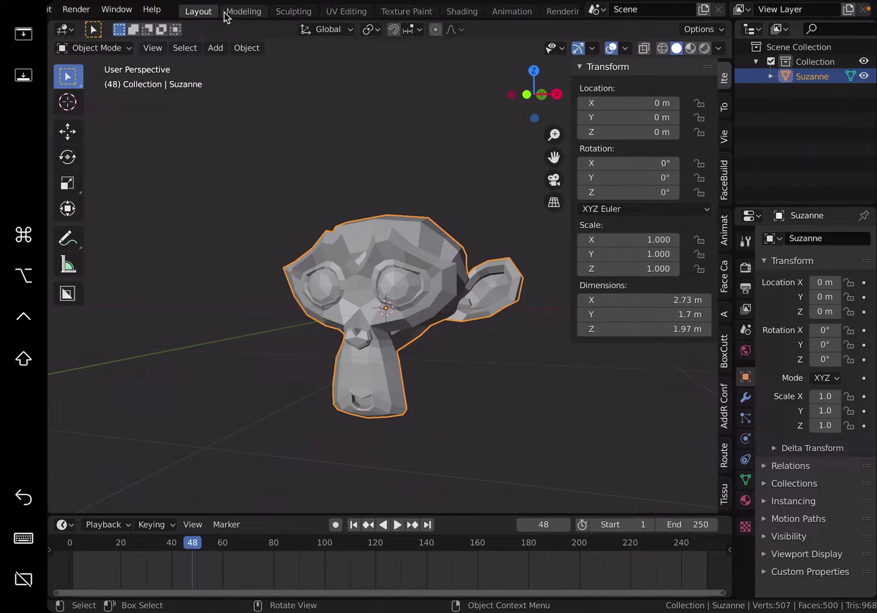
# - Create a new material for the monkey and view the head from a slightly different angle
pyautogui.moveTo(318, 148); pyautogui.dragTo(361, 194, button='middle')
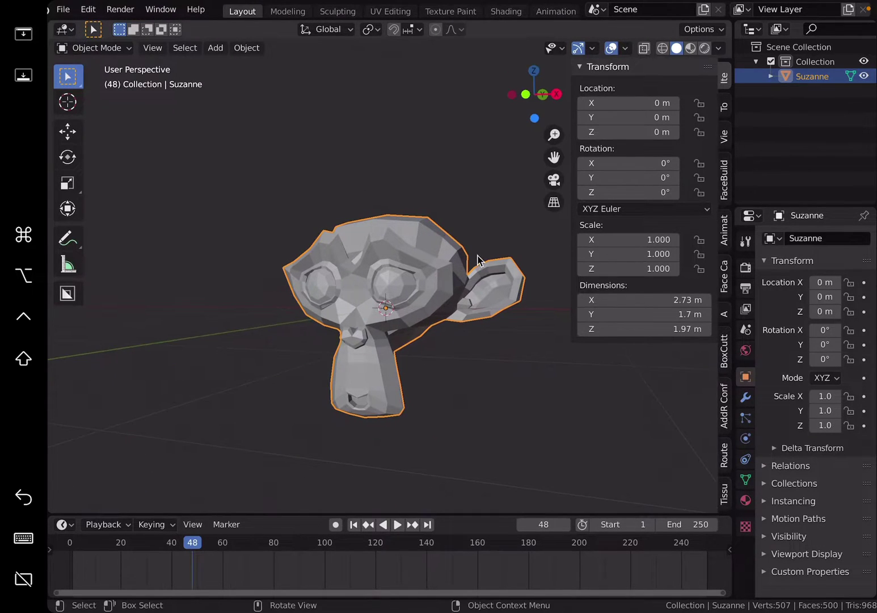
pyautogui.moveTo(459, 256); pyautogui.dragTo(509, 352, button='middle')
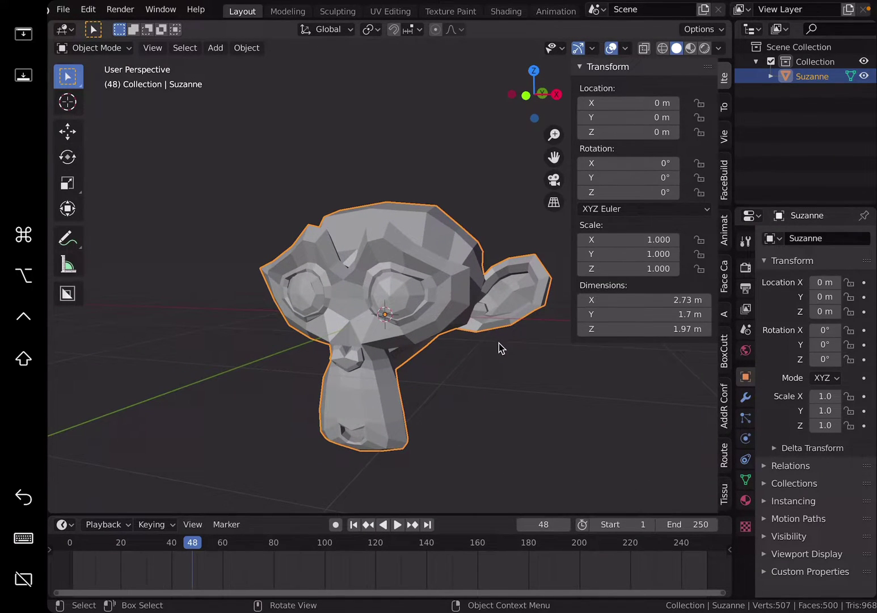
pyautogui.moveTo(499, 345); pyautogui.dragTo(497, 322, button='middle')
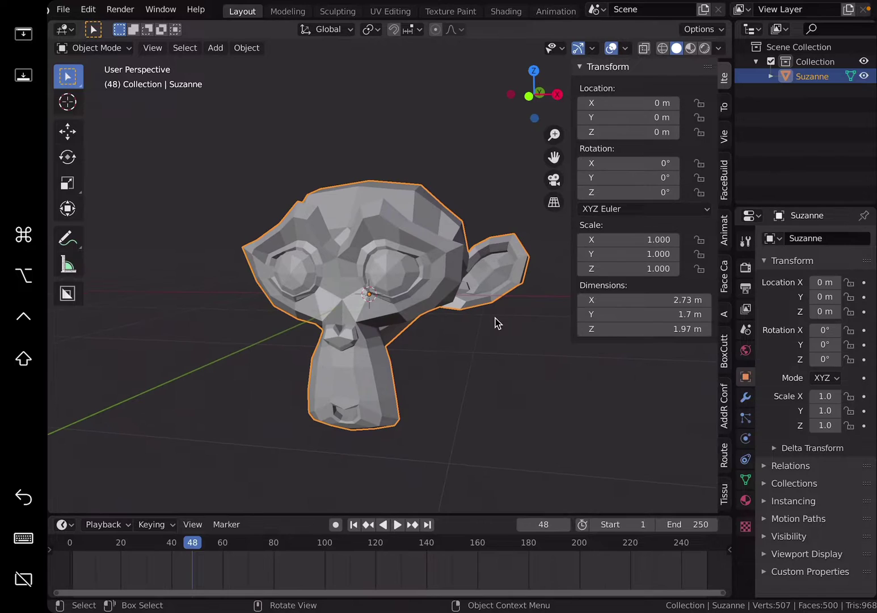
pyautogui.click(746, 500)
pyautogui.moveTo(487, 354); pyautogui.dragTo(681, 329, button='middle')
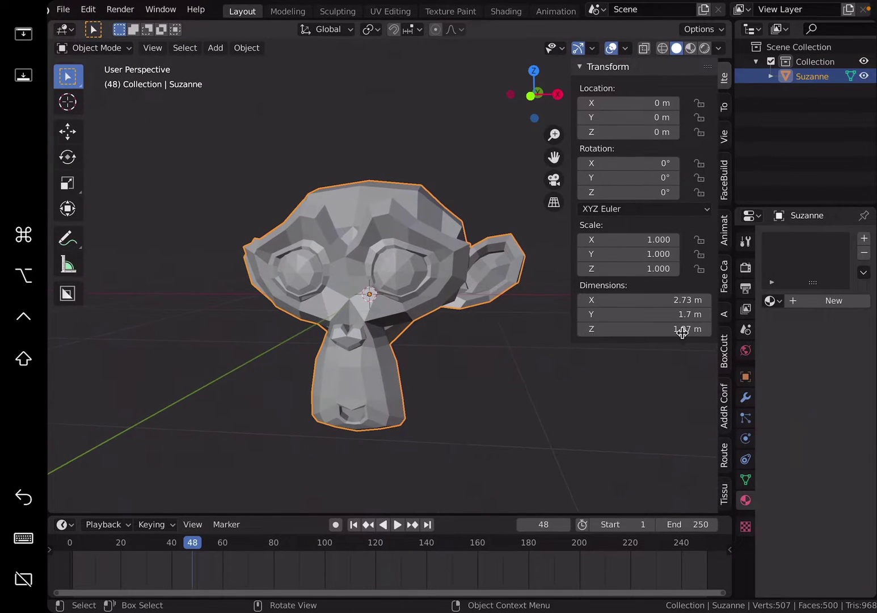
pyautogui.click(808, 301)
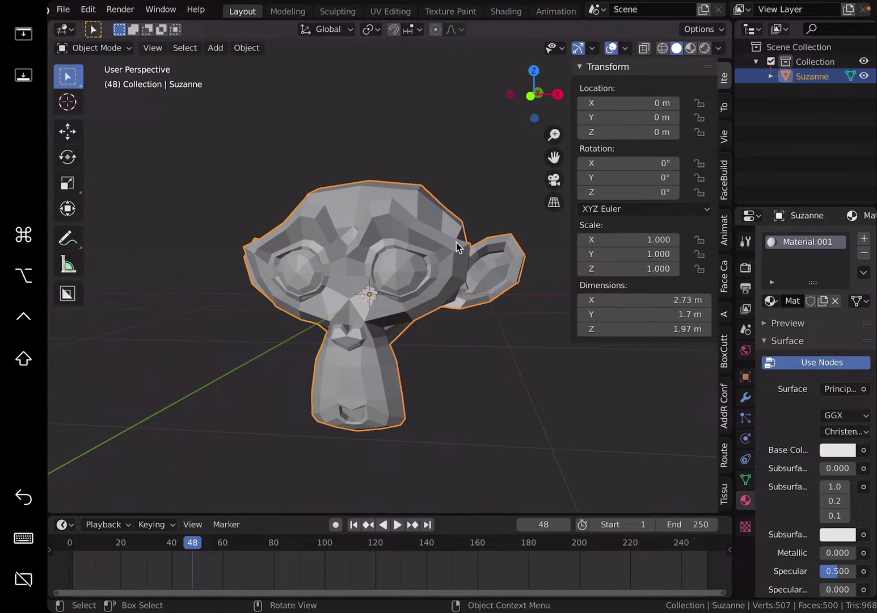
pyautogui.moveTo(456, 243); pyautogui.dragTo(404, 239, button='middle')
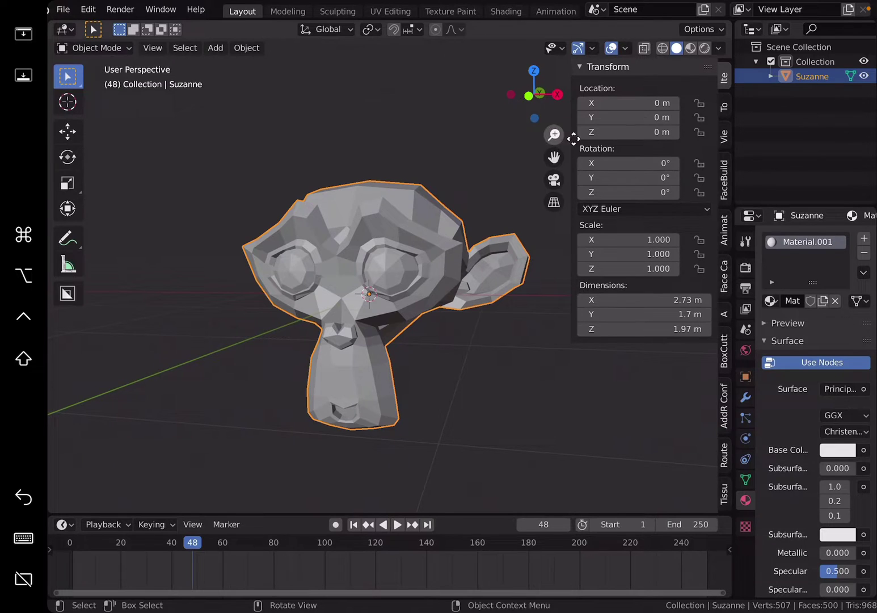
# - Split the 3D viewport into two stacked areas and turn the upper one into a Shader Editor
pyautogui.moveTo(724, 57); pyautogui.dragTo(724, 275)
pyautogui.click(61, 49)
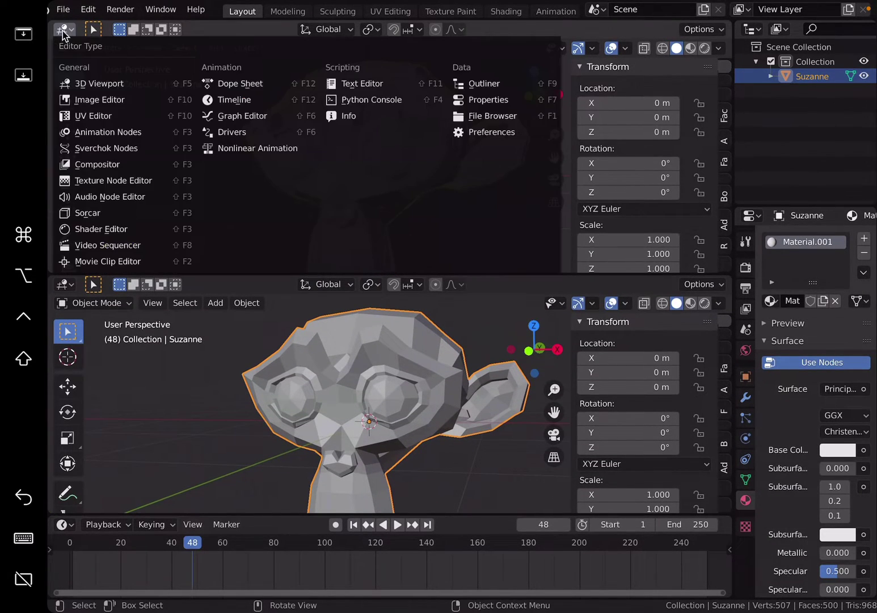
pyautogui.click(112, 226)
pyautogui.scroll(3, 377, 82)
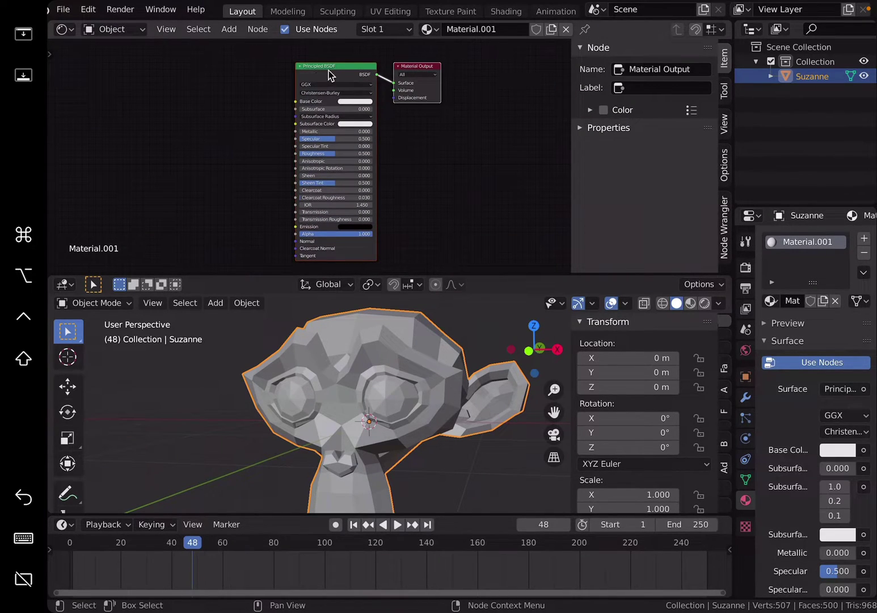
# - Space the Principled BSDF and Material Output nodes further apart in the Shader Editor
pyautogui.moveTo(327, 71); pyautogui.dragTo(323, 70)
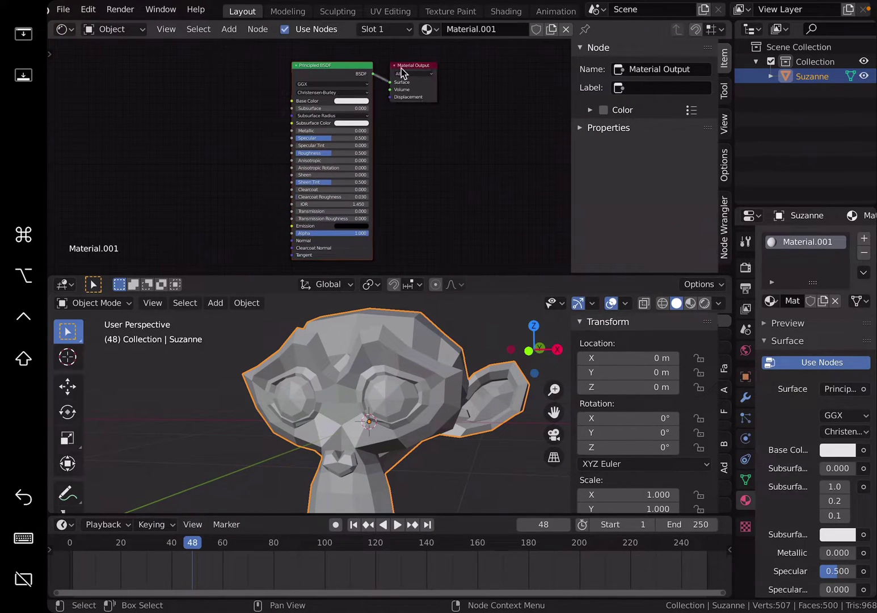
pyautogui.moveTo(402, 69); pyautogui.dragTo(419, 80)
pyautogui.scroll(1, 325, 67)
pyautogui.moveTo(320, 62); pyautogui.dragTo(328, 59)
pyautogui.moveTo(281, 72); pyautogui.dragTo(297, 73, button='middle')
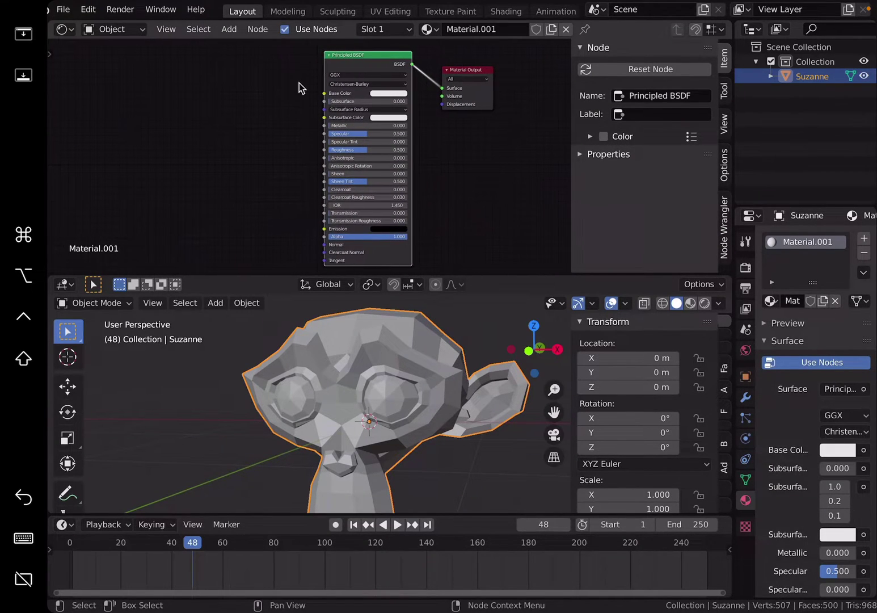
# - Examine the Principled BSDF node's inputs up close, from Base Color down to Roughness
pyautogui.scroll(1, 310, 85)
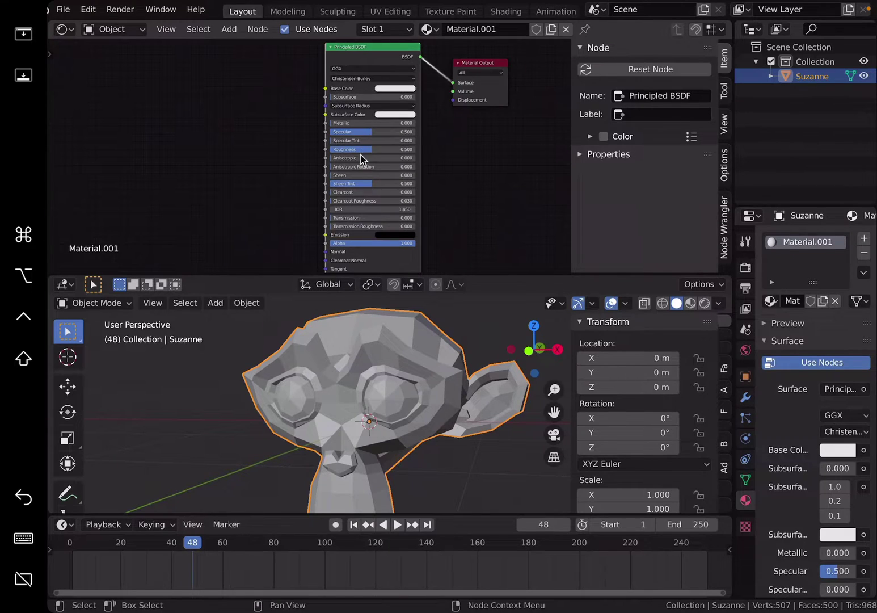
pyautogui.scroll(1, 351, 165)
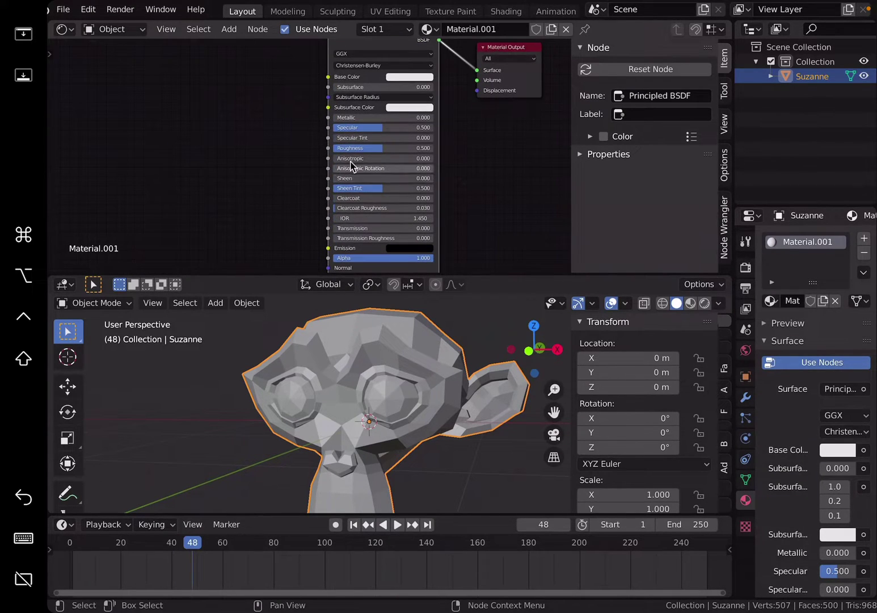
pyautogui.moveTo(307, 119); pyautogui.dragTo(278, 133, button='middle')
pyautogui.scroll(1, 305, 131)
pyautogui.click(217, 110)
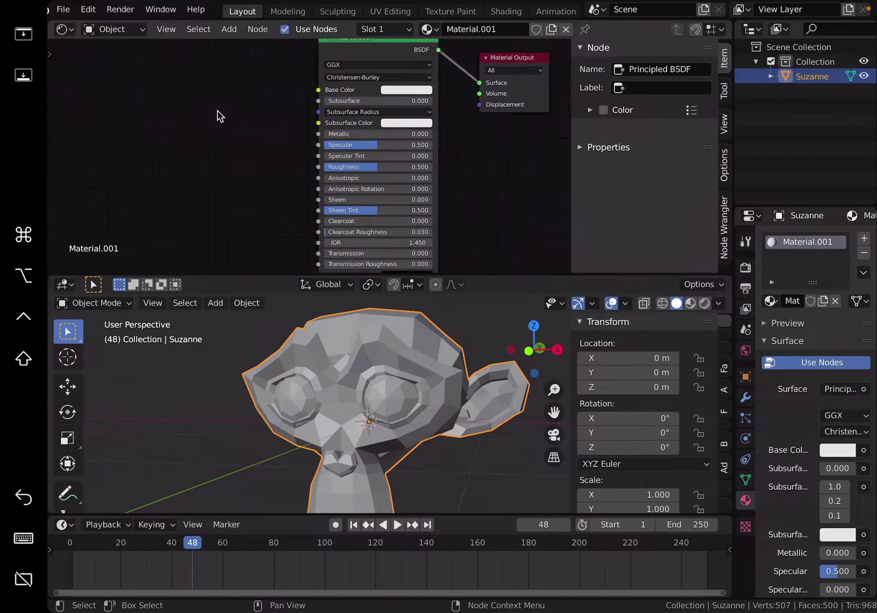
pyautogui.scroll(3, 306, 125)
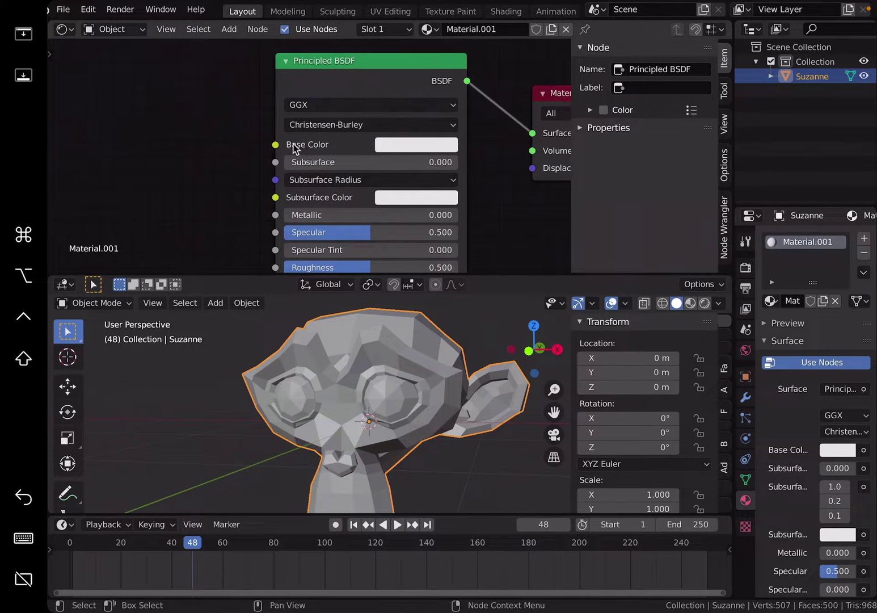
pyautogui.scroll(-1, 388, 146)
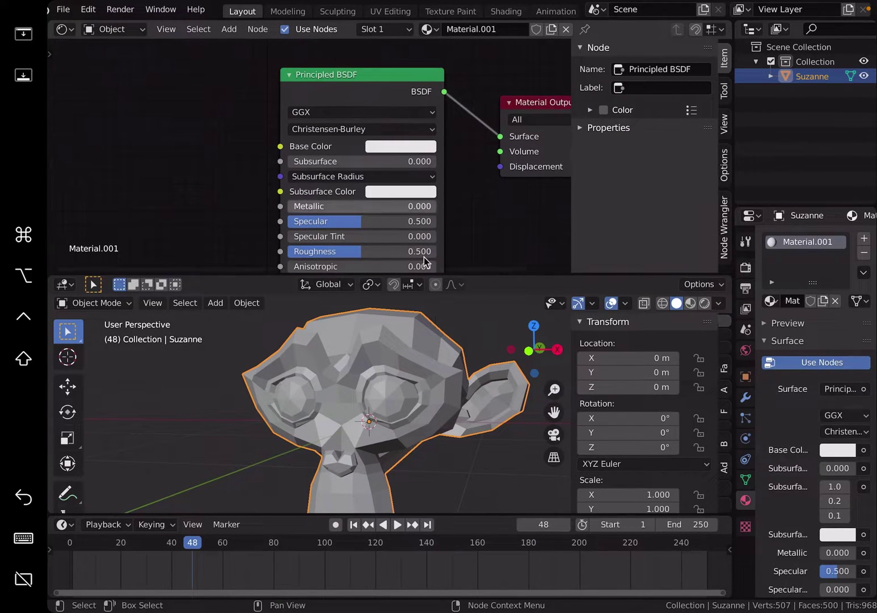
# - Set the Principled BSDF's base color to red and show the monkey in Material Preview shading
pyautogui.scroll(-3, 426, 408)
pyautogui.click(386, 146)
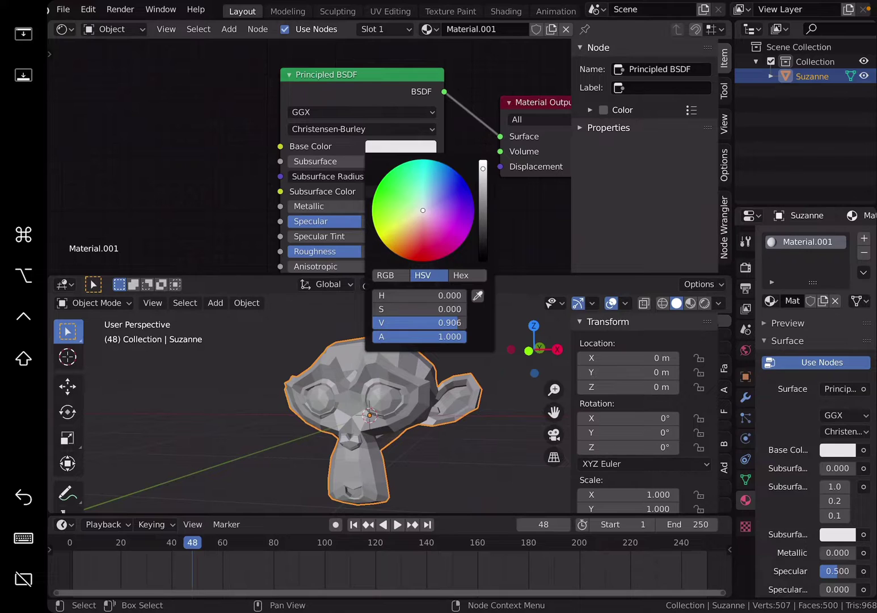
pyautogui.click(426, 251)
pyautogui.moveTo(389, 401); pyautogui.dragTo(404, 393, button='middle')
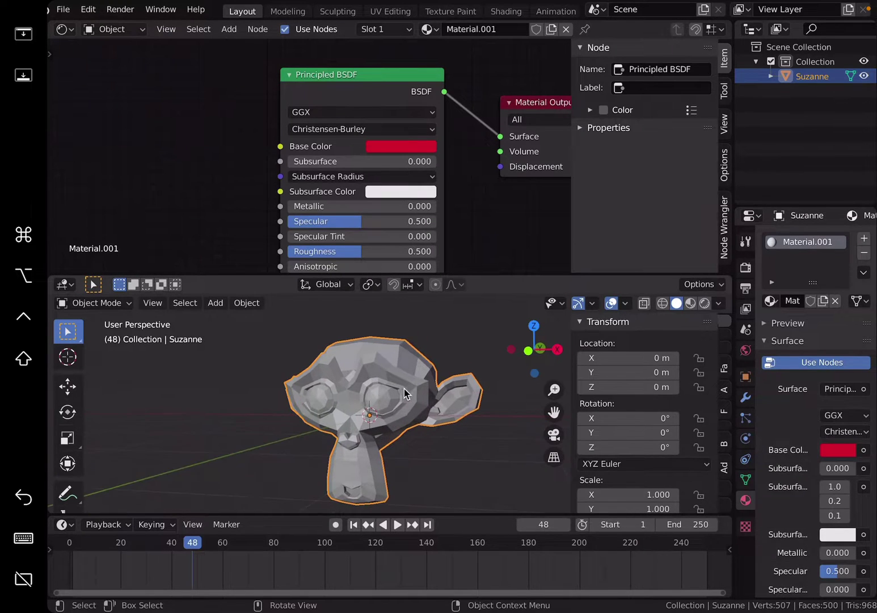
pyautogui.click(690, 303)
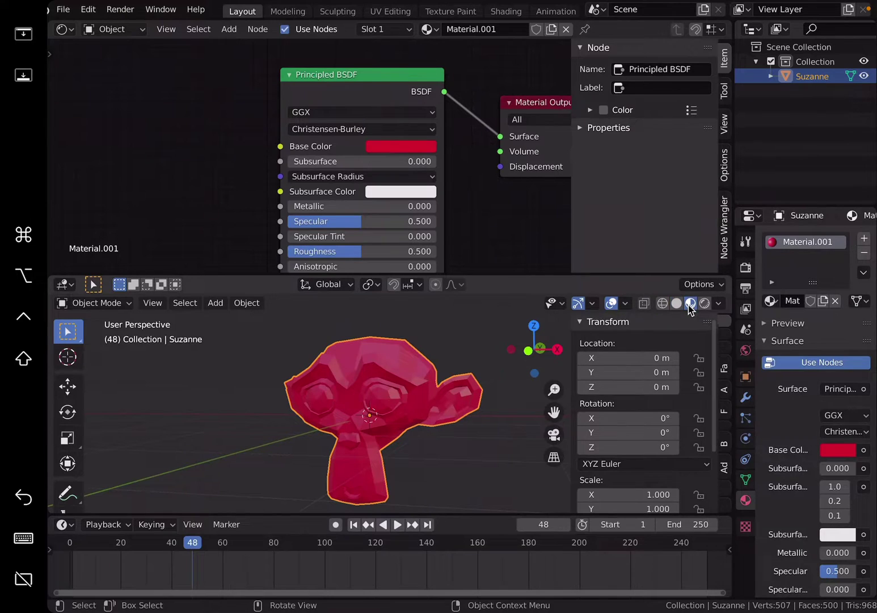
pyautogui.moveTo(363, 365)
pyautogui.mouseDown(button='middle')
pyautogui.moveTo(445, 363)
pyautogui.moveTo(333, 401)
pyautogui.moveTo(373, 366)
pyautogui.mouseUp(button='middle')
# - Change the monkey material's base color to yellow on the Principled BSDF node
pyautogui.click(397, 145)
pyautogui.moveTo(423, 192); pyautogui.dragTo(382, 241)
pyautogui.moveTo(283, 374); pyautogui.dragTo(364, 346, button='middle')
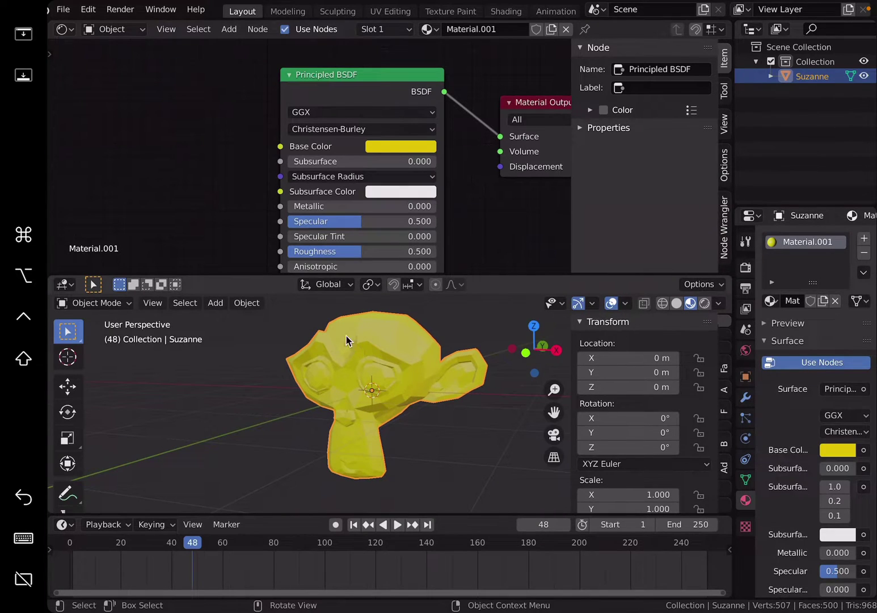
# - Save the scene to the Desktop as quickdemo_001.blend
pyautogui.click(72, 12)
pyautogui.moveTo(111, 224)
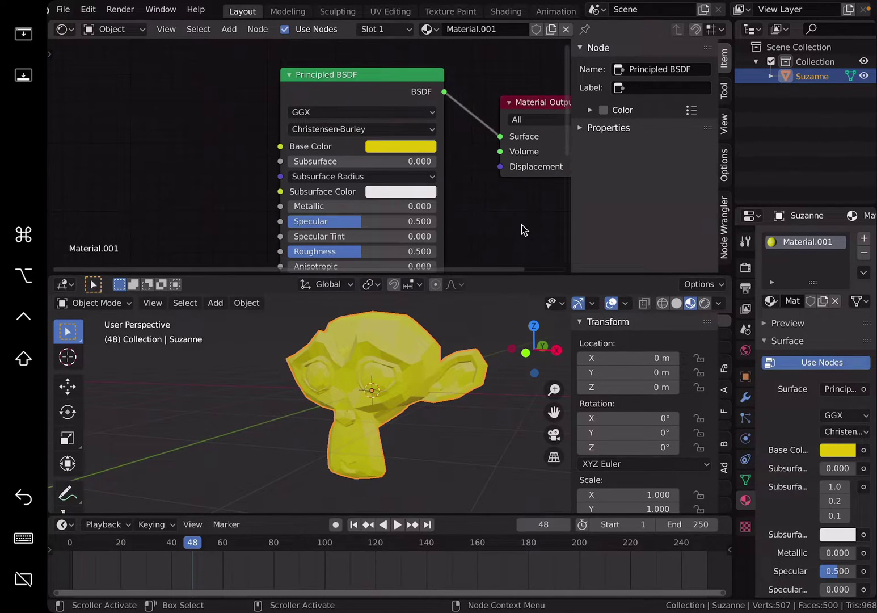
pyautogui.moveTo(443, 322); pyautogui.dragTo(441, 341, button='middle')
pyautogui.click(61, 10)
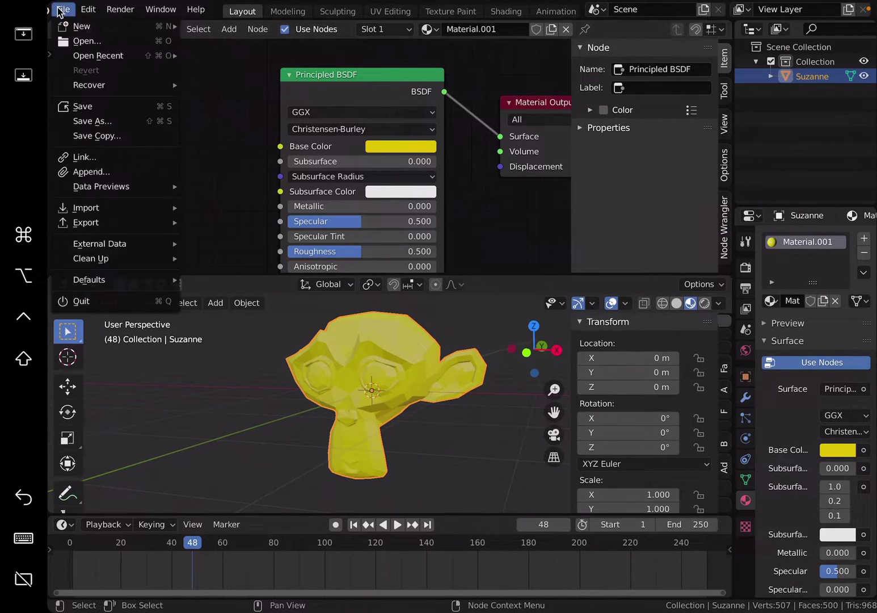
pyautogui.click(92, 121)
pyautogui.click(284, 597)
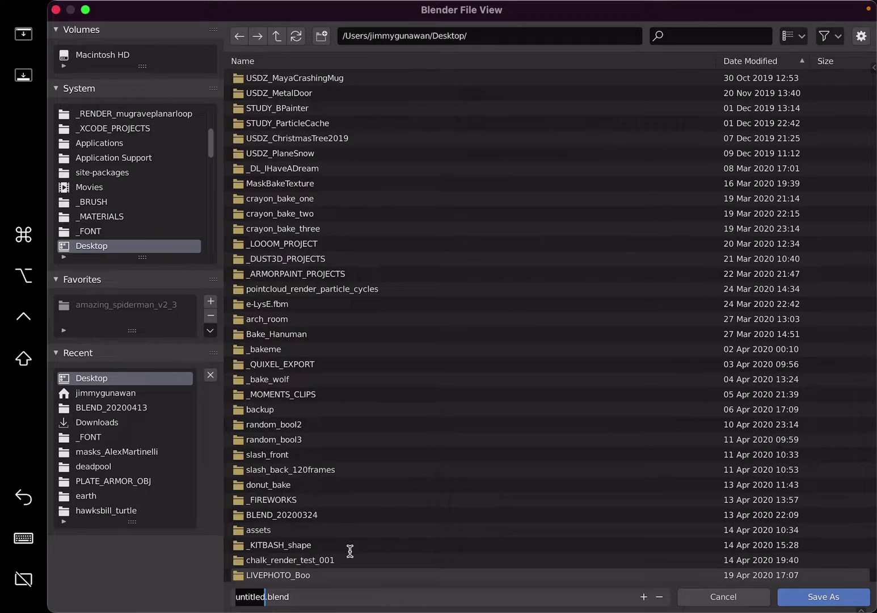
pyautogui.write('quickdemo_001')
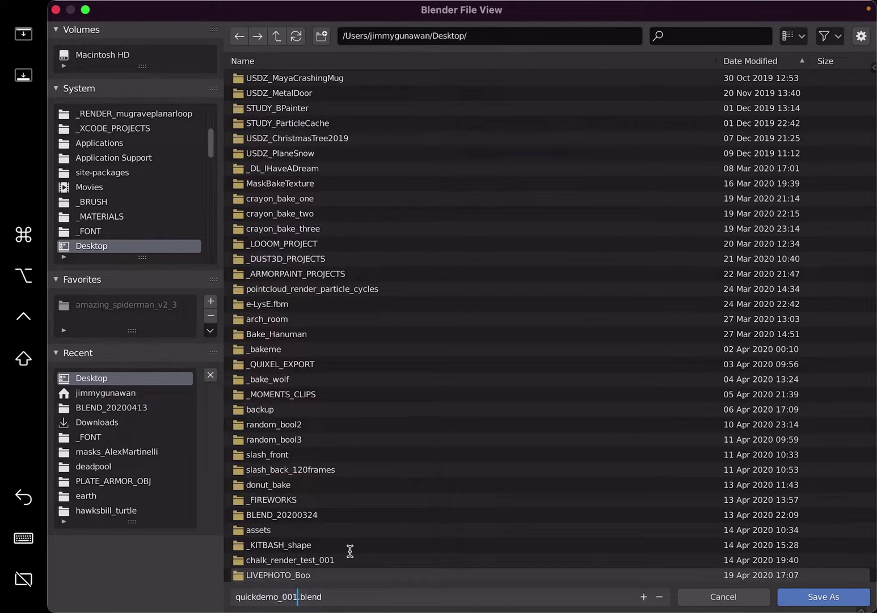
pyautogui.press('Return')
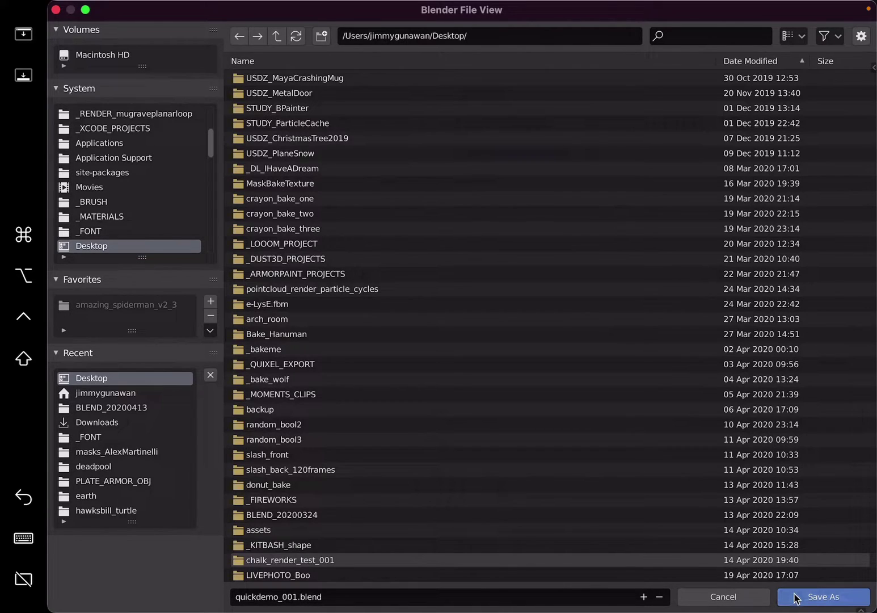
pyautogui.click(823, 596)
# - Export the scene to the Desktop in glTF Binary (.glb) format under the name quickdemo_001
pyautogui.moveTo(476, 436); pyautogui.dragTo(425, 399, button='middle')
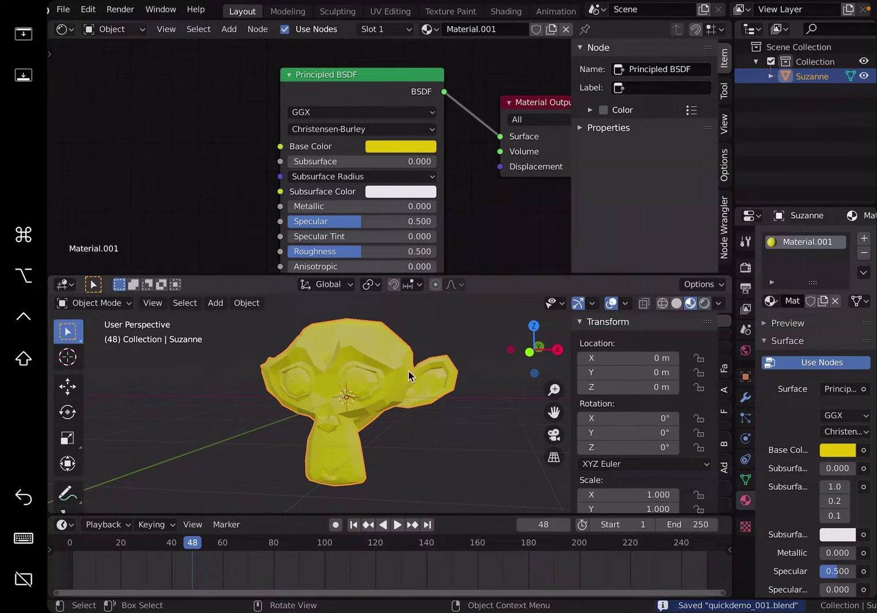
pyautogui.click(63, 9)
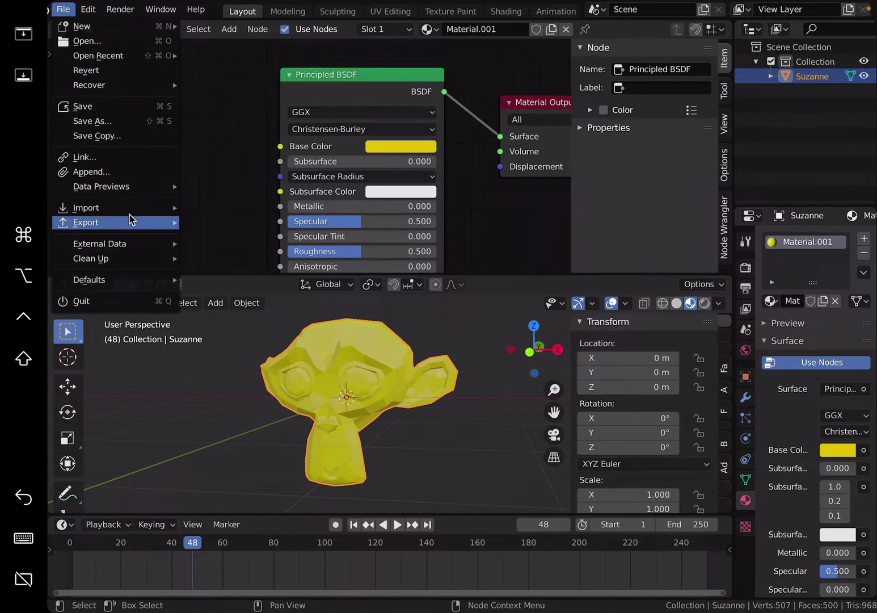
pyautogui.moveTo(91, 222)
pyautogui.click(260, 322)
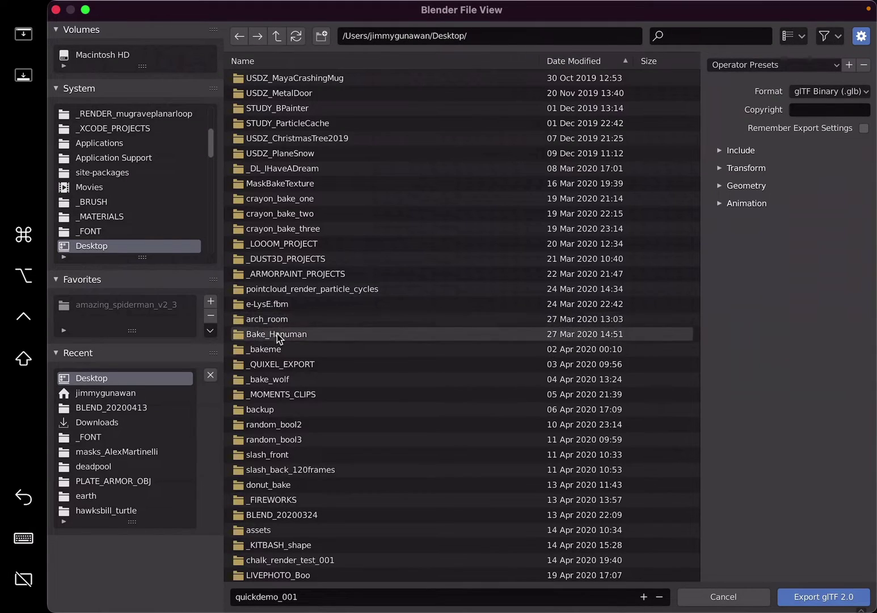
pyautogui.click(797, 595)
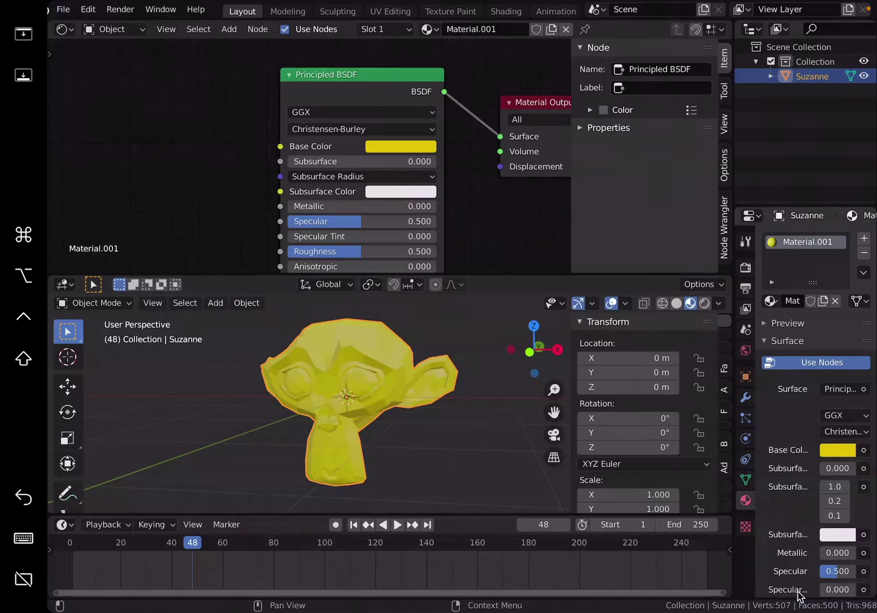
# - Save the scene as an incremented version, quickdemo_002.blend, on the Desktop
pyautogui.click(63, 9)
pyautogui.click(103, 121)
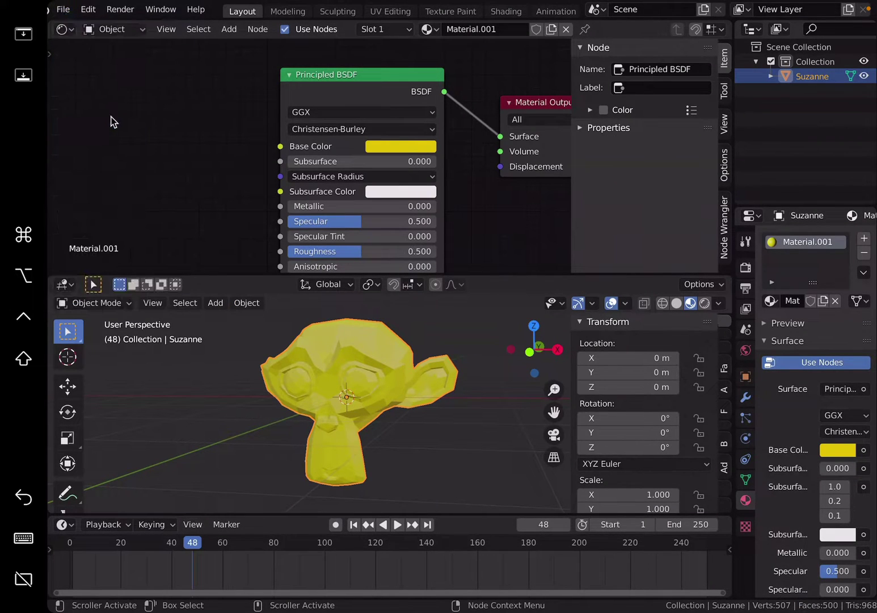
pyautogui.click(641, 596)
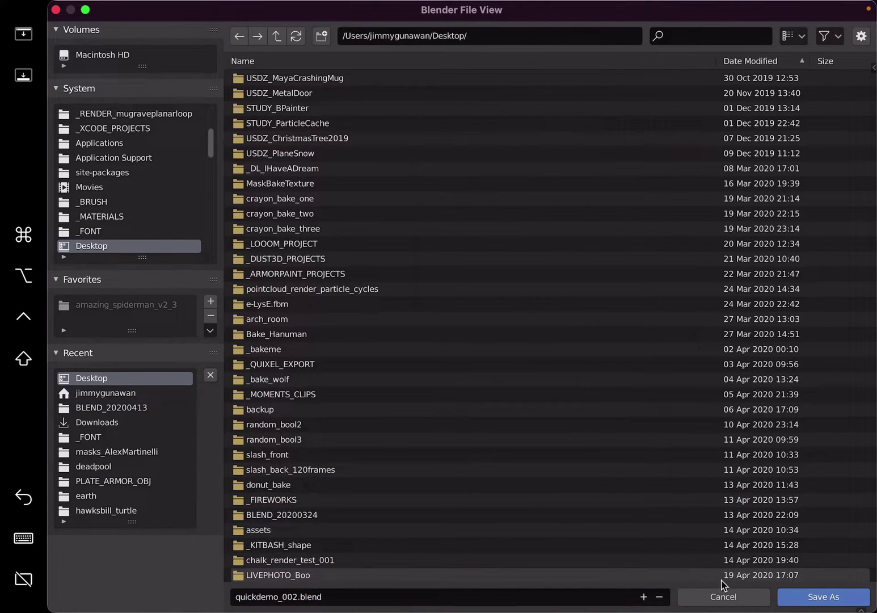
pyautogui.click(811, 596)
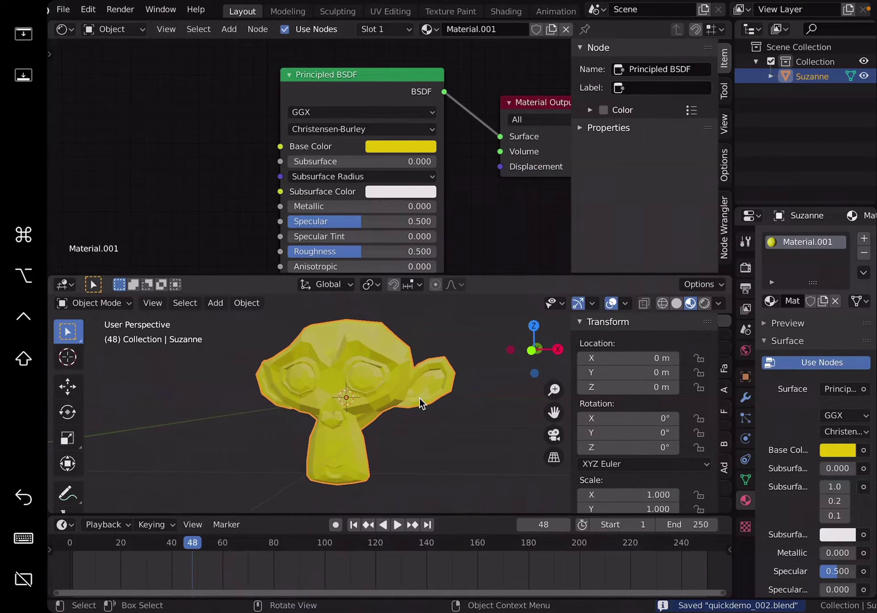
pyautogui.moveTo(421, 399); pyautogui.dragTo(372, 379, button='middle')
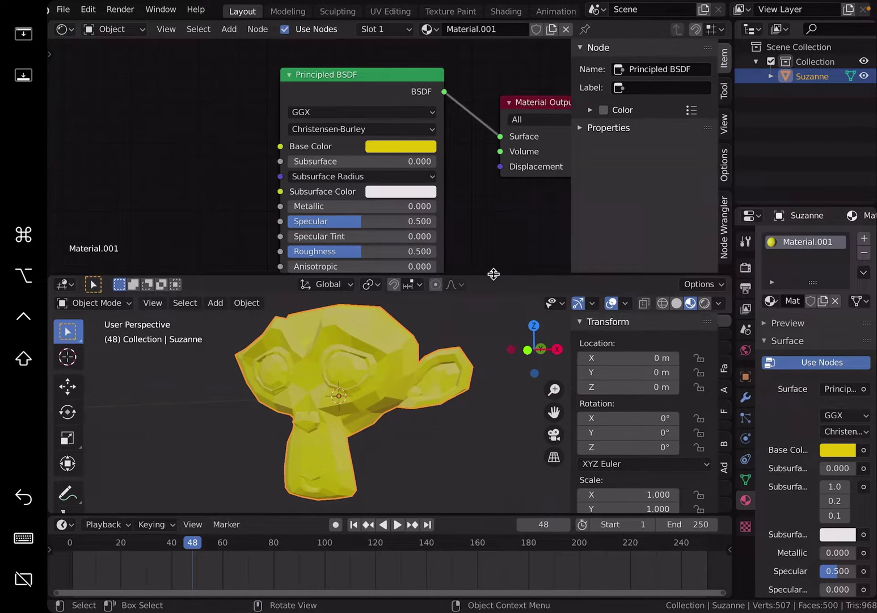
# - Enlarge the 3D viewport slightly and add a Subdivision Surface modifier to the monkey
pyautogui.moveTo(493, 274); pyautogui.dragTo(500, 237)
pyautogui.click(745, 397)
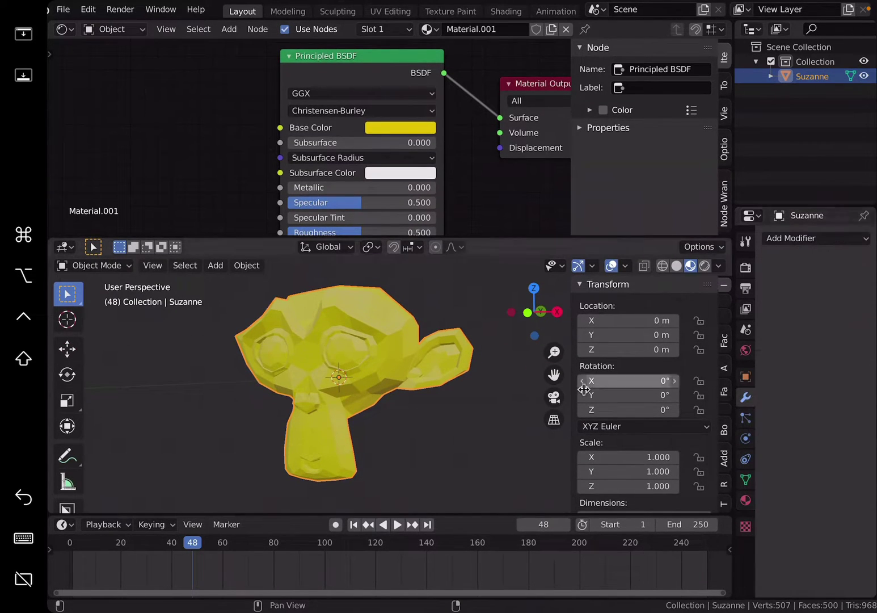
pyautogui.moveTo(433, 379); pyautogui.dragTo(436, 385, button='middle')
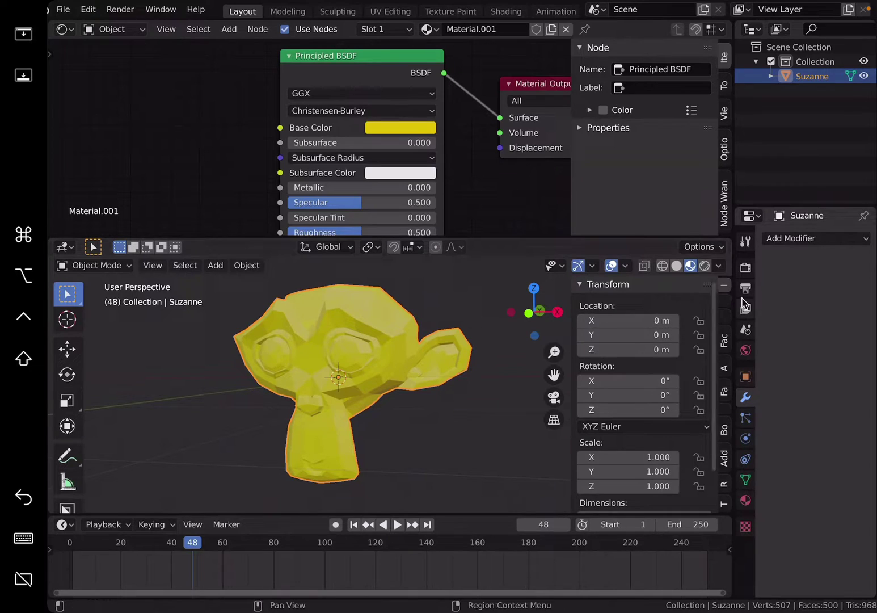
pyautogui.click(792, 239)
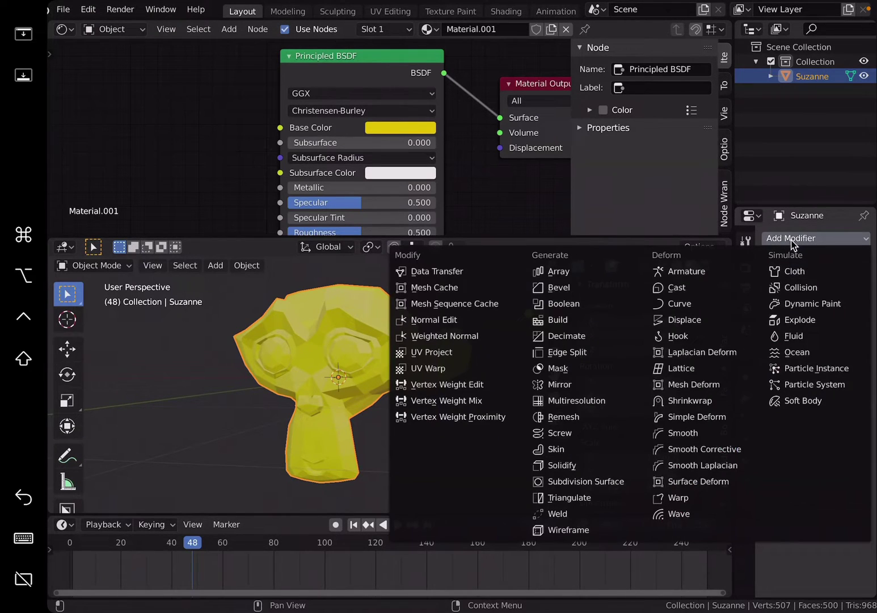
pyautogui.click(605, 485)
pyautogui.moveTo(381, 395)
pyautogui.mouseDown(button='middle')
pyautogui.moveTo(434, 382)
pyautogui.moveTo(390, 392)
pyautogui.mouseUp(button='middle')
# - Apply Shade Smooth to the monkey and save the file
pyautogui.scroll(5, 430, 383)
pyautogui.scroll(4, 389, 388)
pyautogui.scroll(-5, 334, 328)
pyautogui.moveTo(364, 347); pyautogui.dragTo(352, 320, button='middle')
pyautogui.rightClick(368, 321)
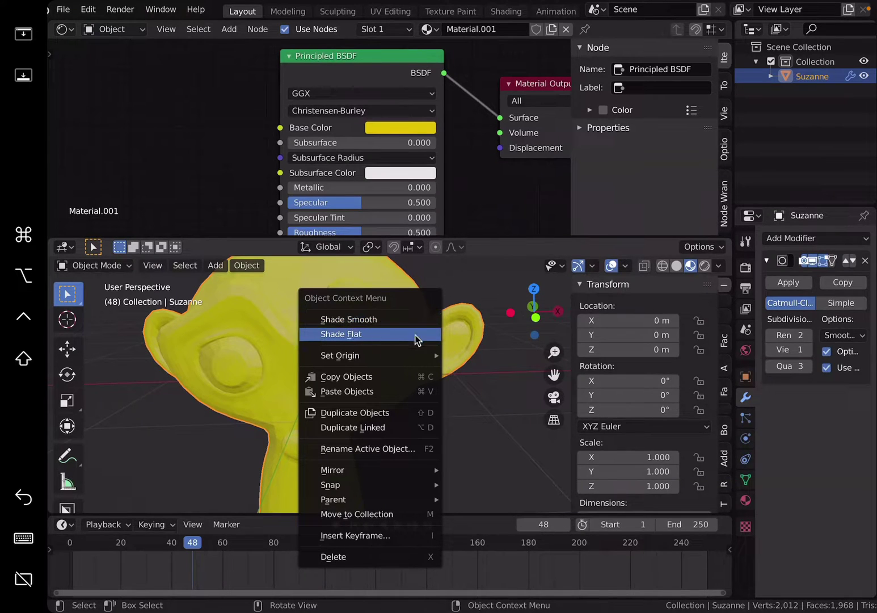
pyautogui.click(391, 321)
pyautogui.moveTo(372, 349); pyautogui.dragTo(355, 325, button='middle')
pyautogui.hotkey('ctrl', 's')
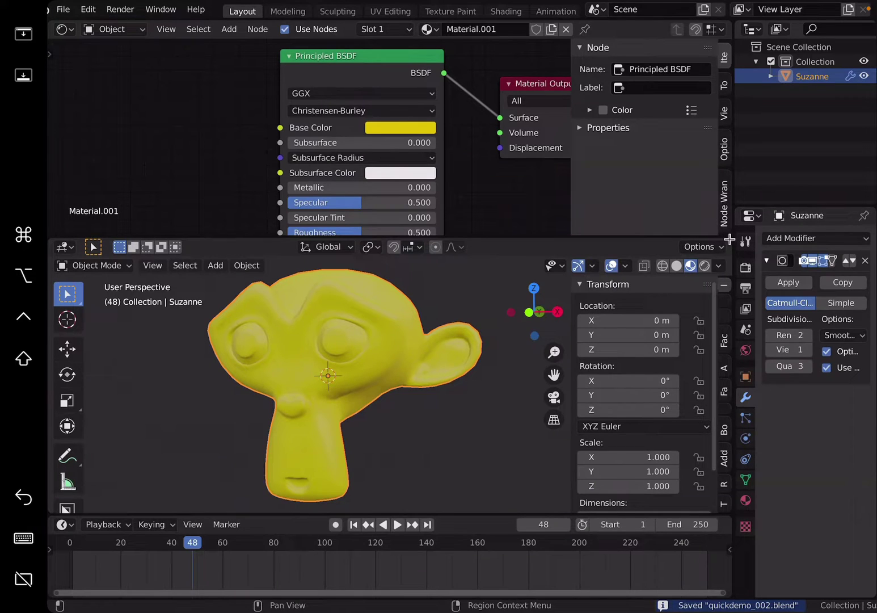
# - Switch the monkey from Object Mode to Texture Paint mode
pyautogui.moveTo(401, 315); pyautogui.dragTo(401, 337, button='middle')
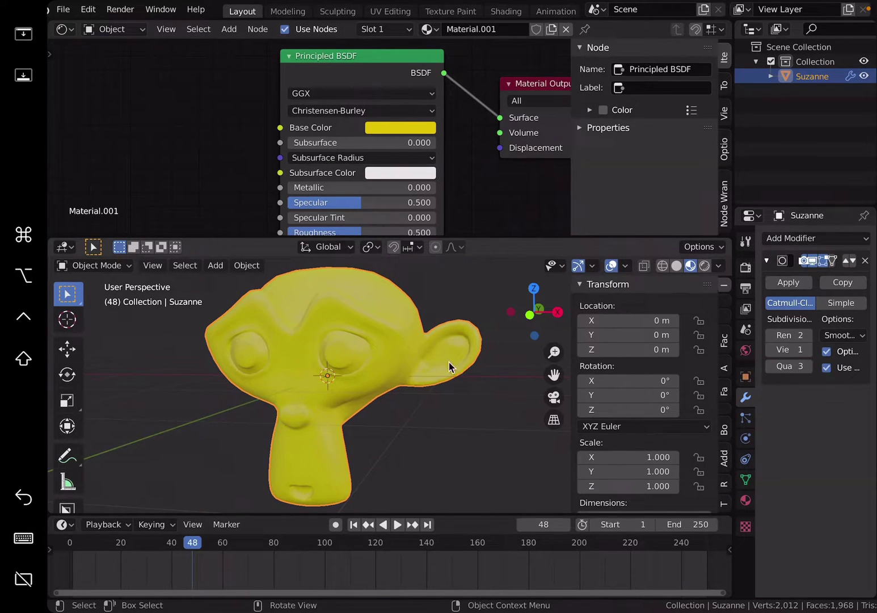
pyautogui.moveTo(396, 377)
pyautogui.mouseDown(button='middle')
pyautogui.moveTo(394, 387)
pyautogui.moveTo(385, 365)
pyautogui.mouseUp(button='middle')
pyautogui.scroll(-4, 372, 125)
pyautogui.moveTo(398, 119); pyautogui.dragTo(355, 114, button='middle')
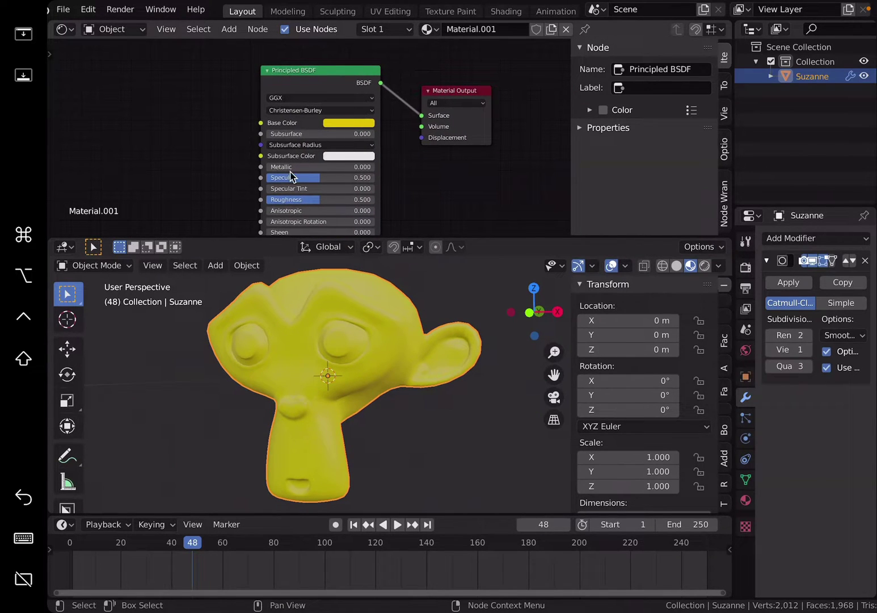
pyautogui.click(103, 270)
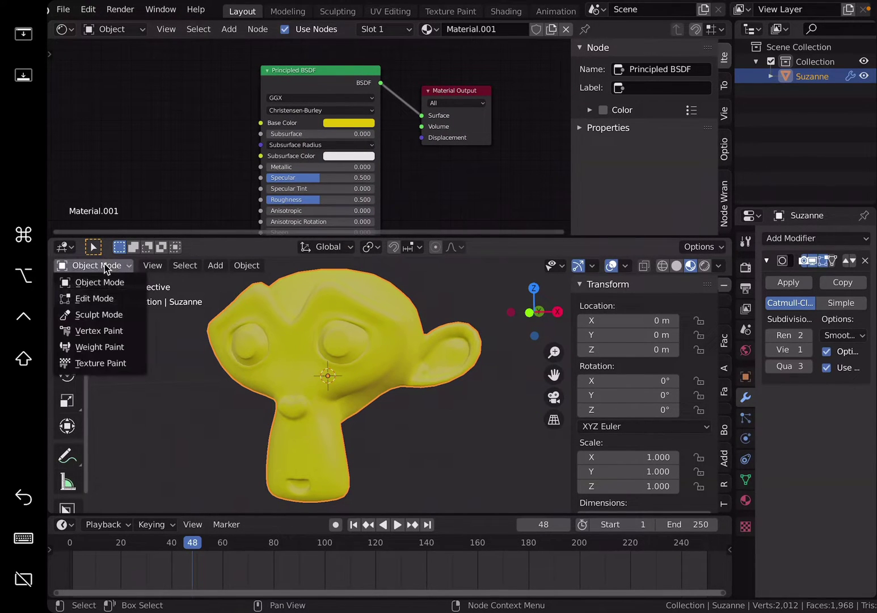
pyautogui.click(113, 363)
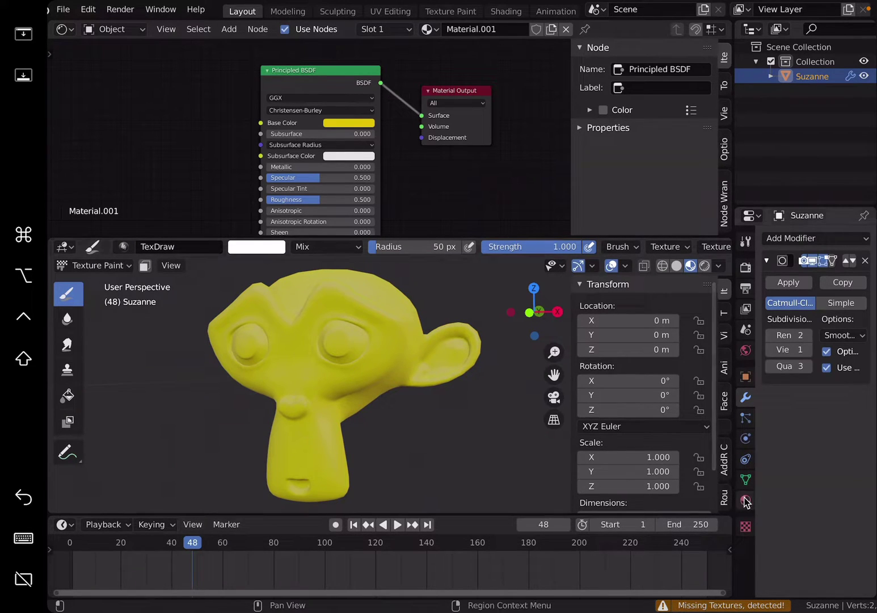
# - Connect an Image Texture to the Base Color of the monkey's material
pyautogui.click(745, 500)
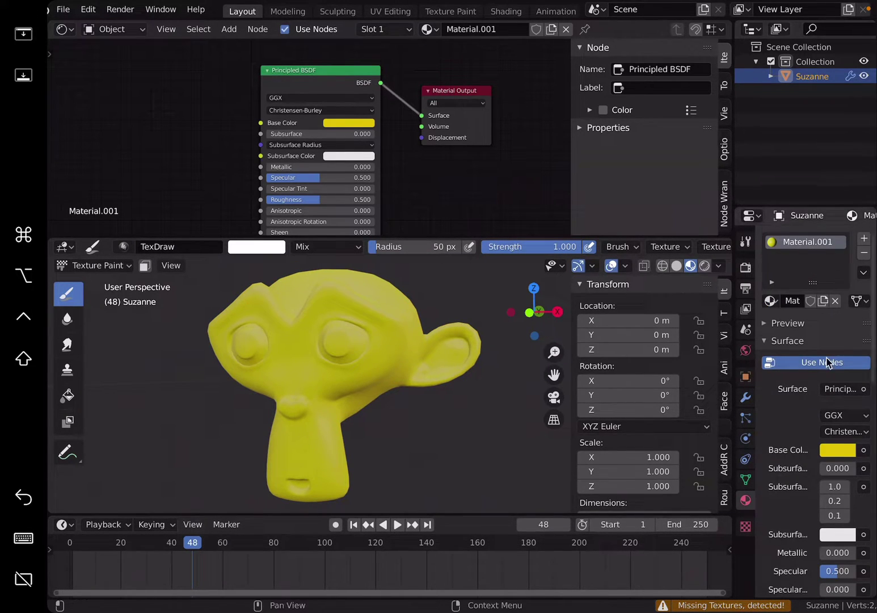
pyautogui.scroll(-5, 828, 358)
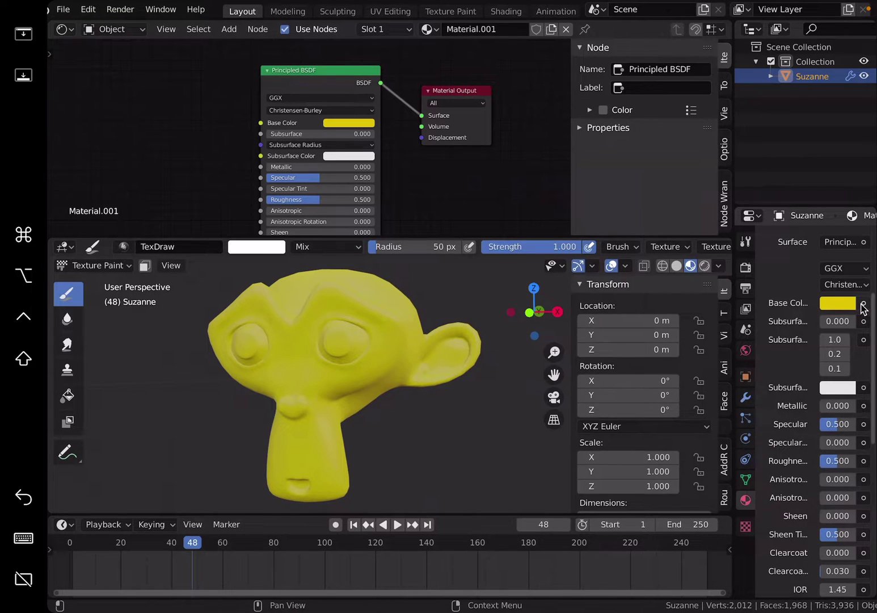
pyautogui.click(863, 305)
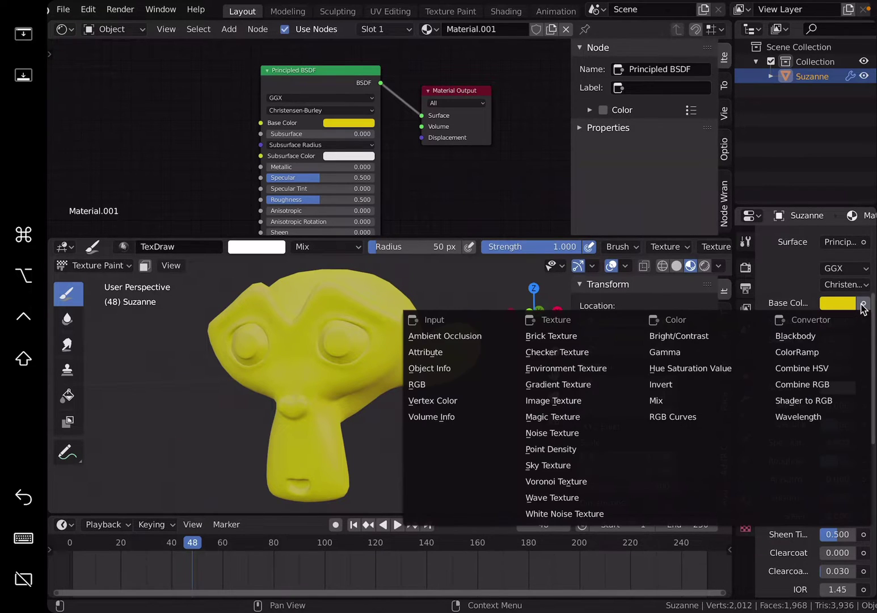
pyautogui.click(573, 400)
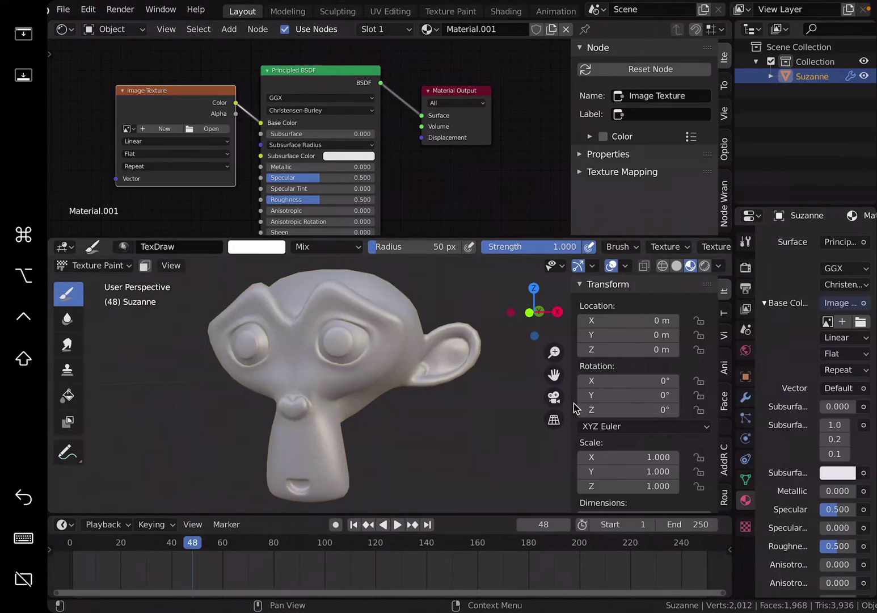
# - Create a new blank 1024 × 1024 px image for the base color texture with a light gray fill
pyautogui.click(845, 322)
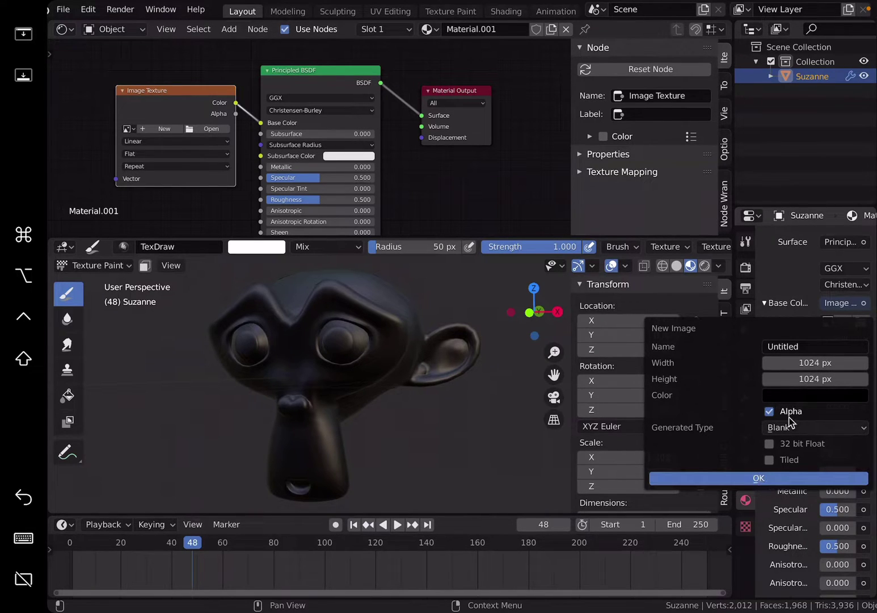
pyautogui.click(800, 394)
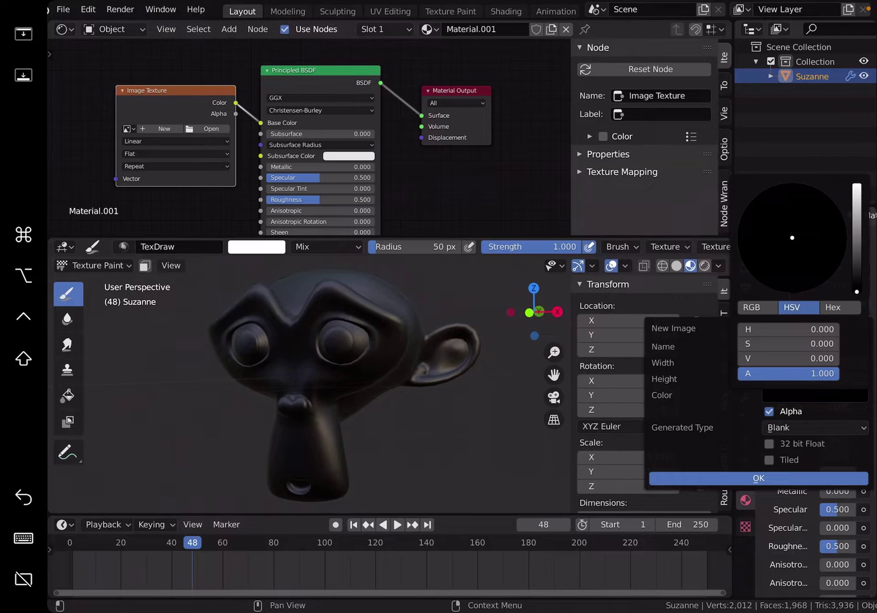
pyautogui.moveTo(857, 291); pyautogui.dragTo(857, 192)
pyautogui.click(753, 477)
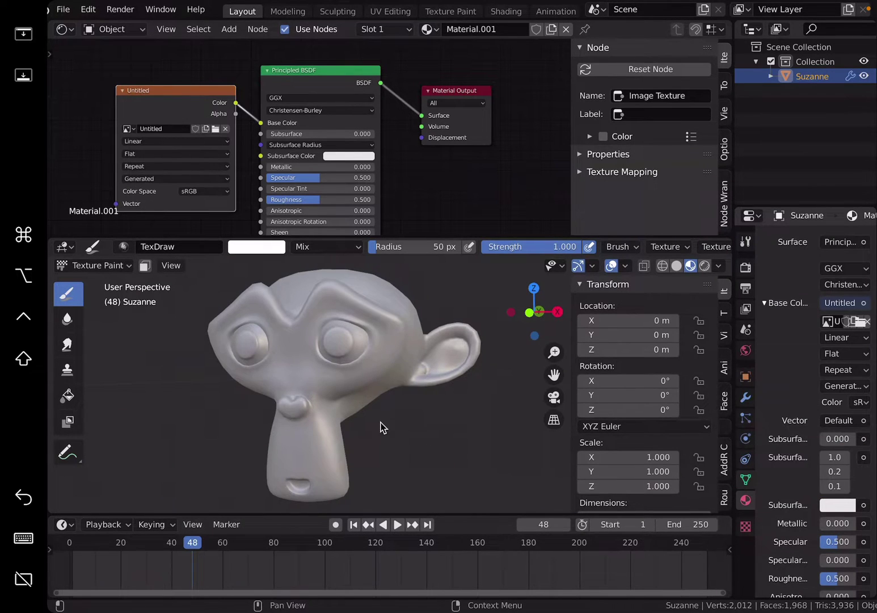
# - Paint white strokes across the monkey's brows, and enlarge the 3D viewport upward over the Shader Editor
pyautogui.moveTo(384, 370)
pyautogui.mouseDown(button='middle')
pyautogui.moveTo(396, 380)
pyautogui.moveTo(349, 366)
pyautogui.moveTo(386, 363)
pyautogui.moveTo(398, 373)
pyautogui.mouseUp(button='middle')
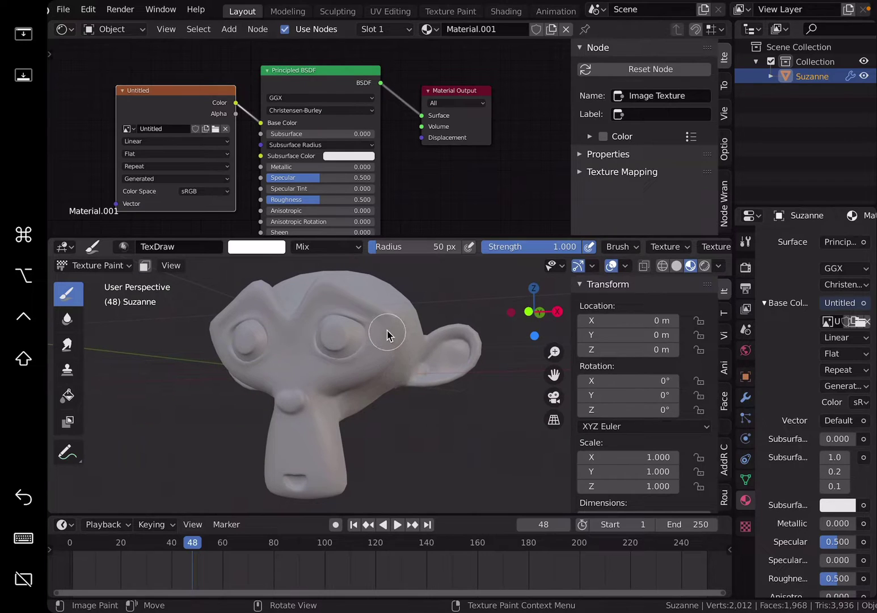
pyautogui.moveTo(313, 304)
pyautogui.mouseDown()
pyautogui.moveTo(300, 330)
pyautogui.moveTo(257, 304)
pyautogui.mouseUp()
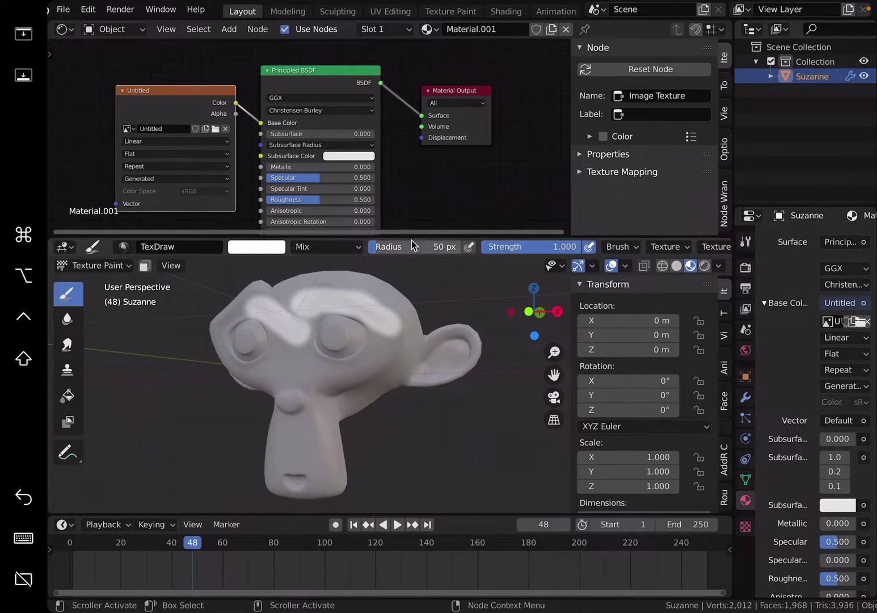
pyautogui.moveTo(411, 234); pyautogui.dragTo(411, 122)
pyautogui.moveTo(408, 267); pyautogui.dragTo(465, 261, button='middle')
# - Set the brush color to light yellow and paint over the monkey's forehead and the area between the eyes
pyautogui.click(725, 214)
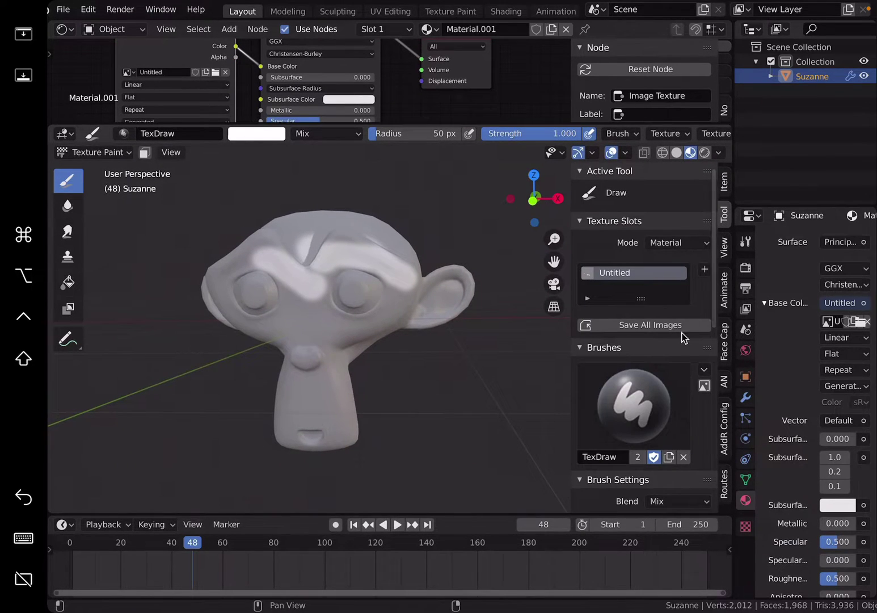
pyautogui.scroll(-12, 682, 335)
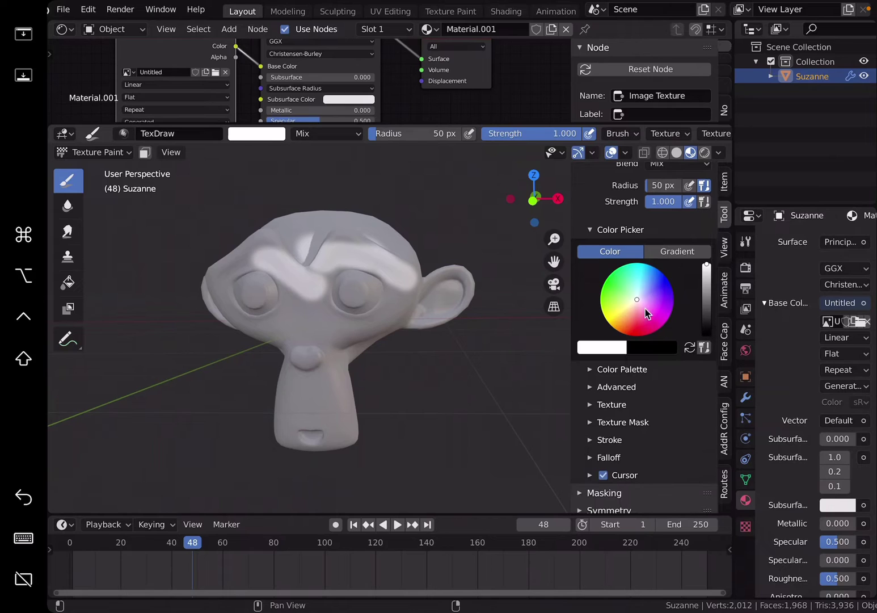
pyautogui.moveTo(628, 302)
pyautogui.mouseDown()
pyautogui.moveTo(626, 313)
pyautogui.moveTo(617, 312)
pyautogui.mouseUp()
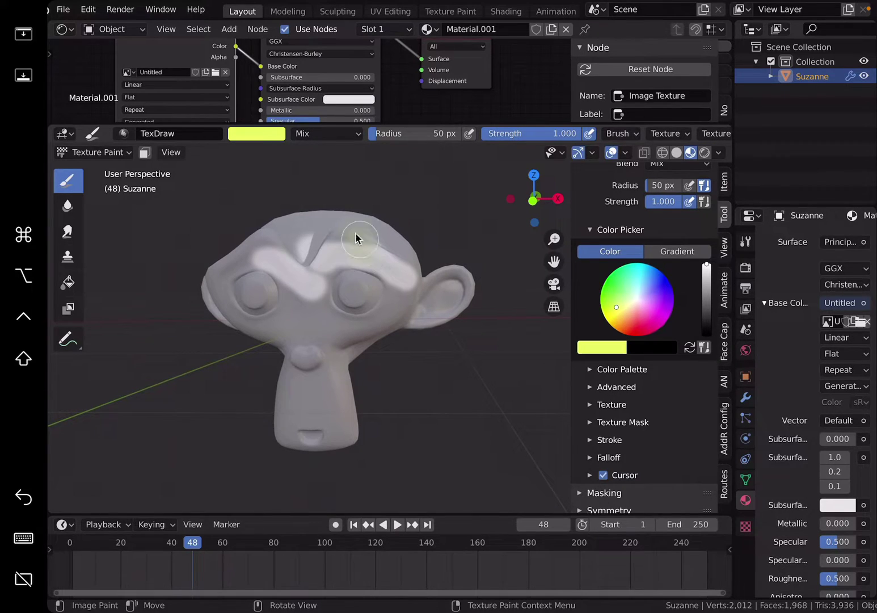
pyautogui.moveTo(342, 239); pyautogui.dragTo(358, 288)
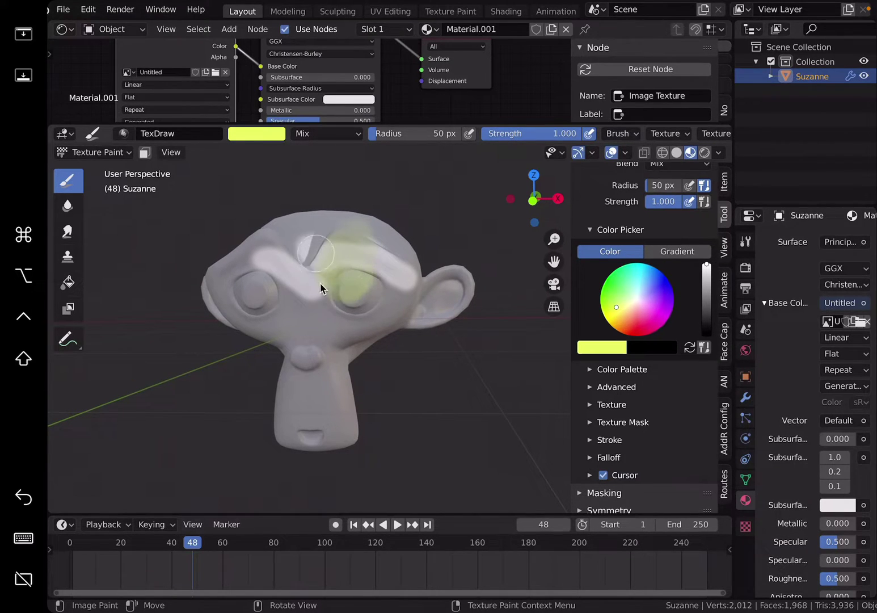
pyautogui.moveTo(303, 299); pyautogui.dragTo(299, 264)
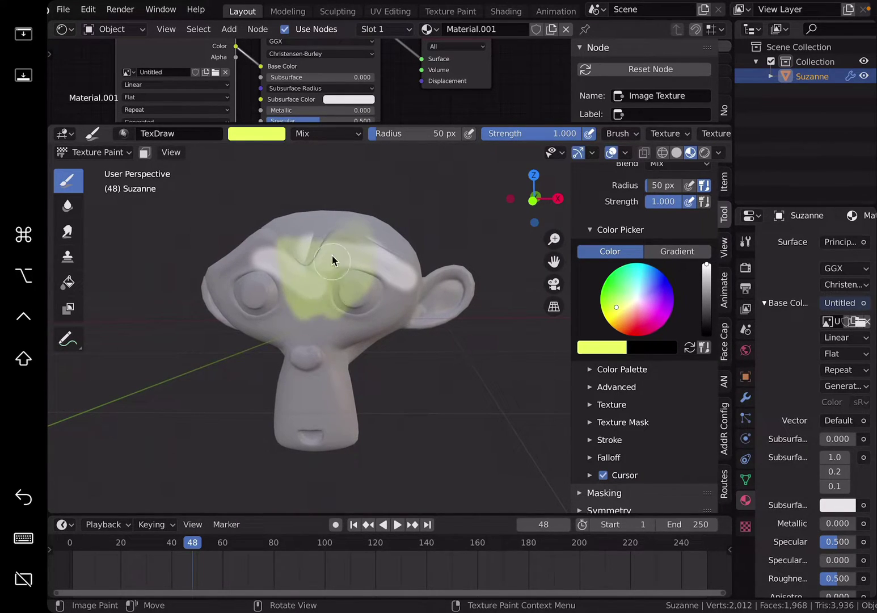
pyautogui.moveTo(307, 314); pyautogui.dragTo(308, 306)
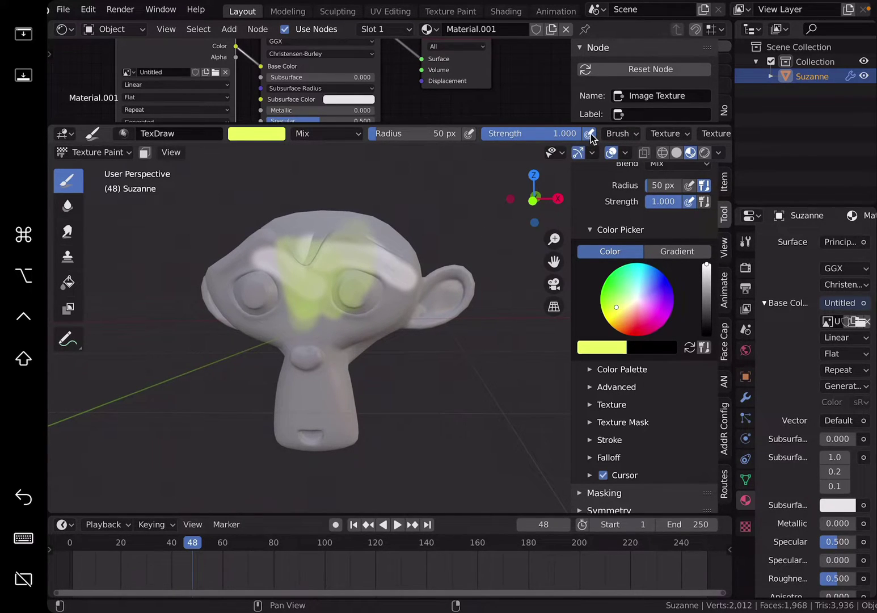
# - Set the brush color to bright blue and paint over the monkey's whole face and ear
pyautogui.moveTo(635, 313)
pyautogui.mouseDown()
pyautogui.moveTo(621, 326)
pyautogui.moveTo(656, 273)
pyautogui.mouseUp()
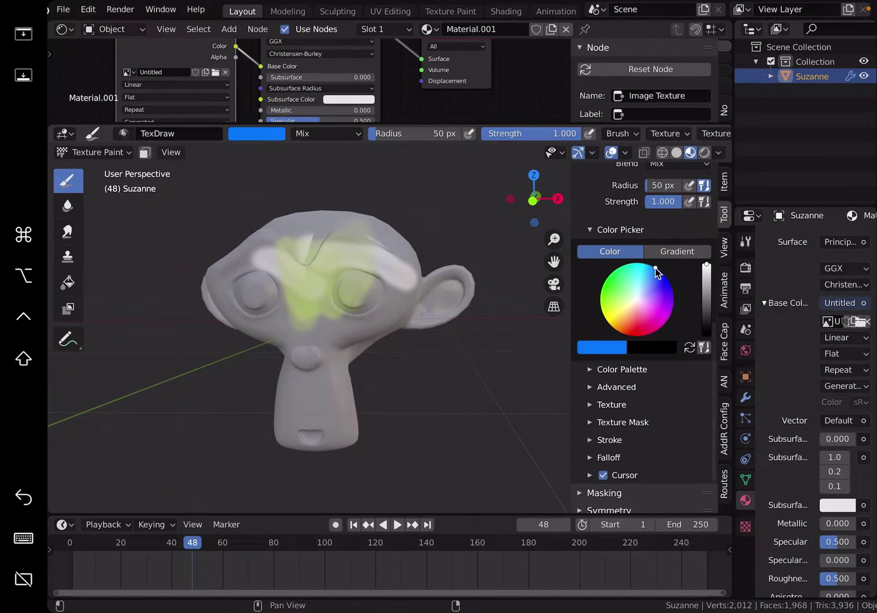
pyautogui.moveTo(262, 246)
pyautogui.mouseDown()
pyautogui.moveTo(250, 308)
pyautogui.moveTo(211, 286)
pyautogui.moveTo(248, 316)
pyautogui.moveTo(273, 269)
pyautogui.moveTo(301, 261)
pyautogui.mouseUp()
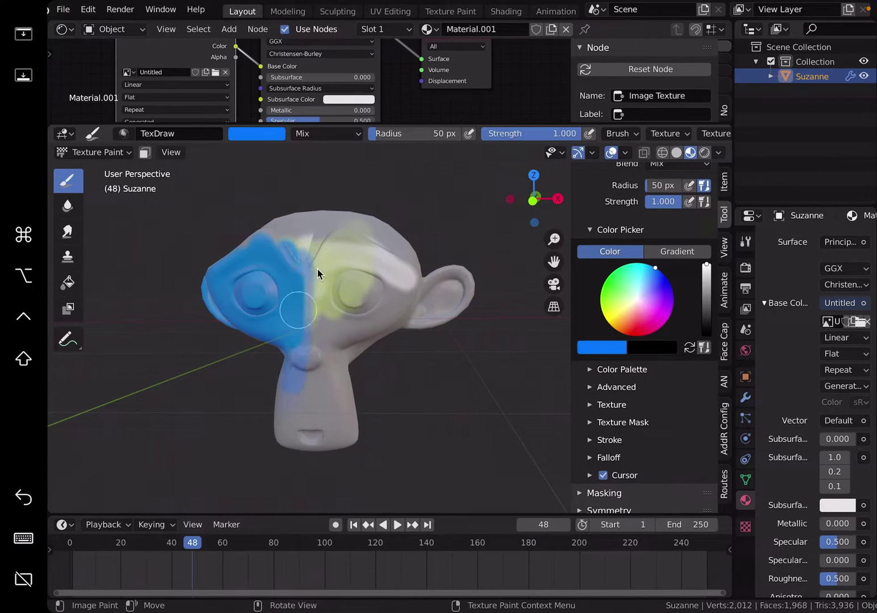
pyautogui.moveTo(297, 309)
pyautogui.mouseDown()
pyautogui.moveTo(287, 405)
pyautogui.moveTo(331, 454)
pyautogui.moveTo(347, 405)
pyautogui.moveTo(329, 283)
pyautogui.moveTo(375, 272)
pyautogui.moveTo(470, 306)
pyautogui.moveTo(332, 241)
pyautogui.moveTo(336, 247)
pyautogui.mouseUp()
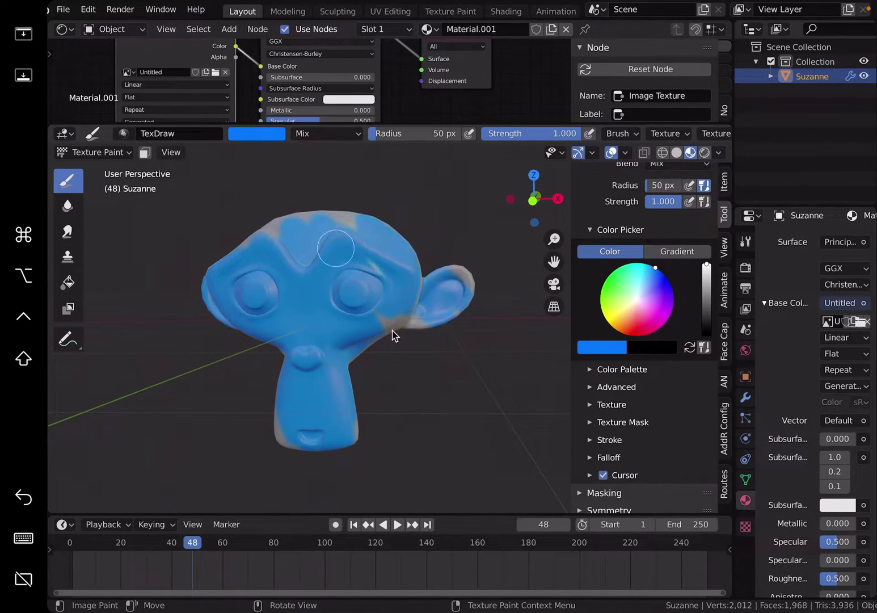
# - Paint an orange diagonal band across the monkey's face and a bright green band beside it
pyautogui.moveTo(627, 317); pyautogui.dragTo(620, 332)
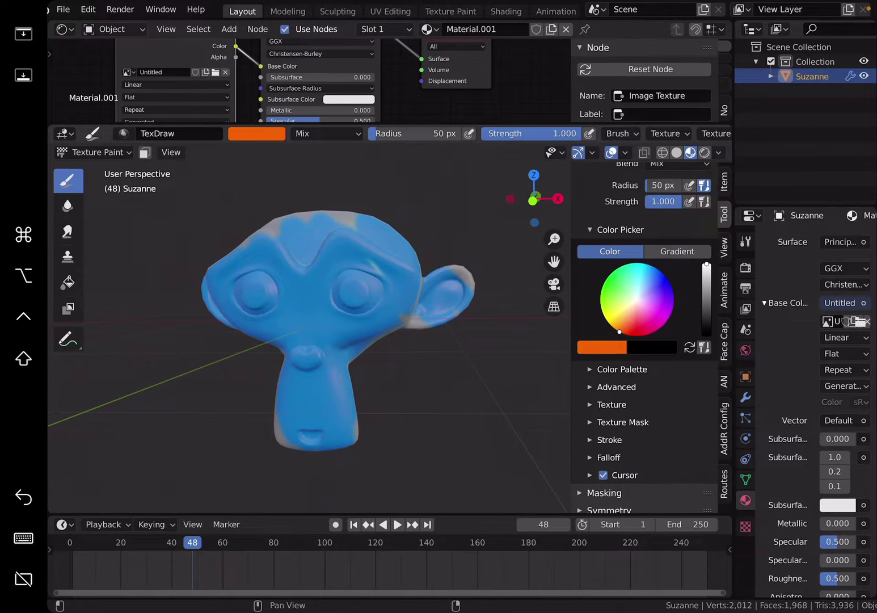
pyautogui.moveTo(244, 276)
pyautogui.mouseDown()
pyautogui.moveTo(274, 304)
pyautogui.moveTo(277, 321)
pyautogui.moveTo(273, 291)
pyautogui.moveTo(362, 347)
pyautogui.moveTo(334, 395)
pyautogui.mouseUp()
pyautogui.moveTo(617, 328)
pyautogui.mouseDown()
pyautogui.moveTo(589, 305)
pyautogui.moveTo(603, 283)
pyautogui.mouseUp()
pyautogui.moveTo(319, 251)
pyautogui.mouseDown()
pyautogui.moveTo(374, 334)
pyautogui.moveTo(390, 307)
pyautogui.moveTo(411, 323)
pyautogui.mouseUp()
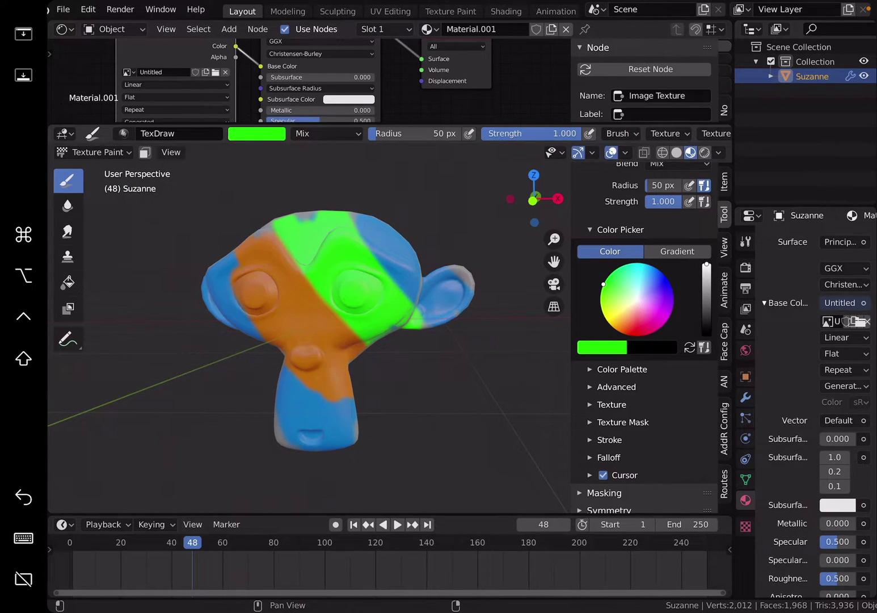
# - Paint both of the monkey's eyes off-white and add black pupils at their centers
pyautogui.click(631, 299)
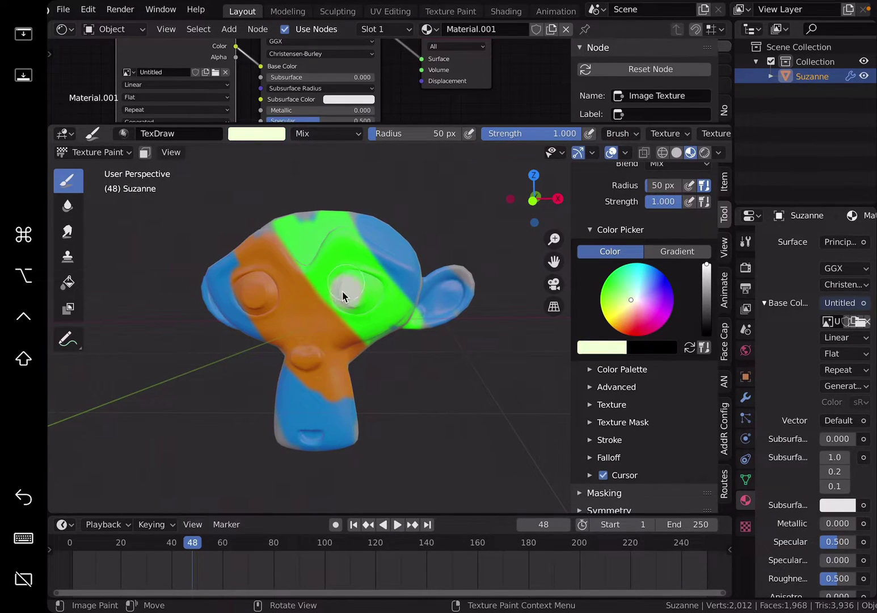
pyautogui.moveTo(252, 290)
pyautogui.mouseDown()
pyautogui.moveTo(261, 287)
pyautogui.moveTo(250, 275)
pyautogui.mouseUp()
pyautogui.click(706, 335)
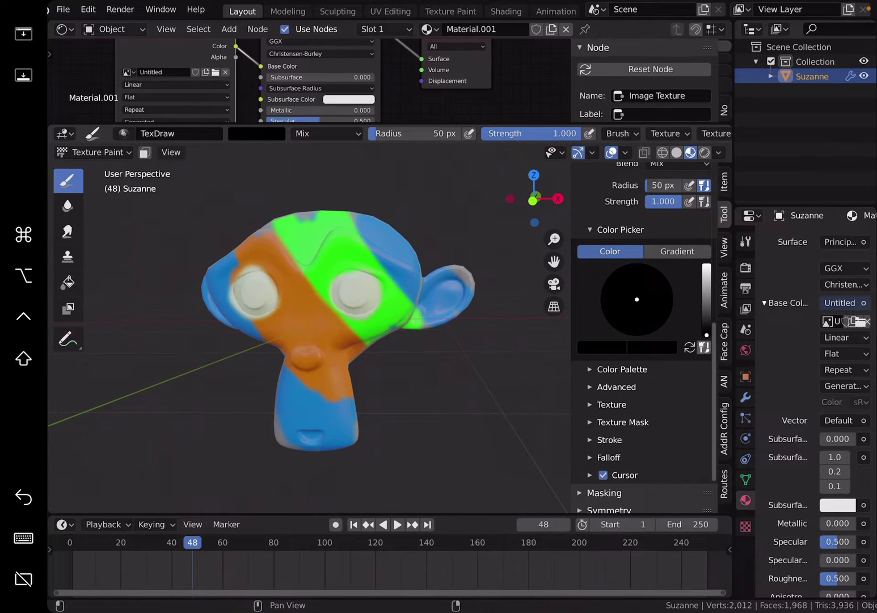
pyautogui.moveTo(349, 290); pyautogui.dragTo(354, 294)
pyautogui.moveTo(247, 292)
pyautogui.mouseDown()
pyautogui.moveTo(251, 299)
pyautogui.moveTo(250, 291)
pyautogui.mouseUp()
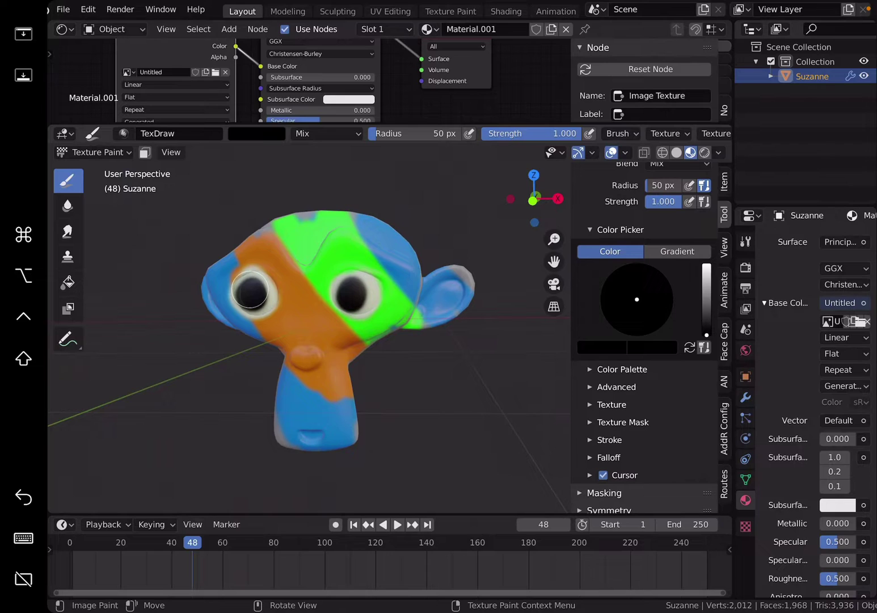
# - Return the monkey to Object Mode and split the 3D viewport to show the painted Untitled texture in an Image Editor
pyautogui.click(114, 156)
pyautogui.click(109, 168)
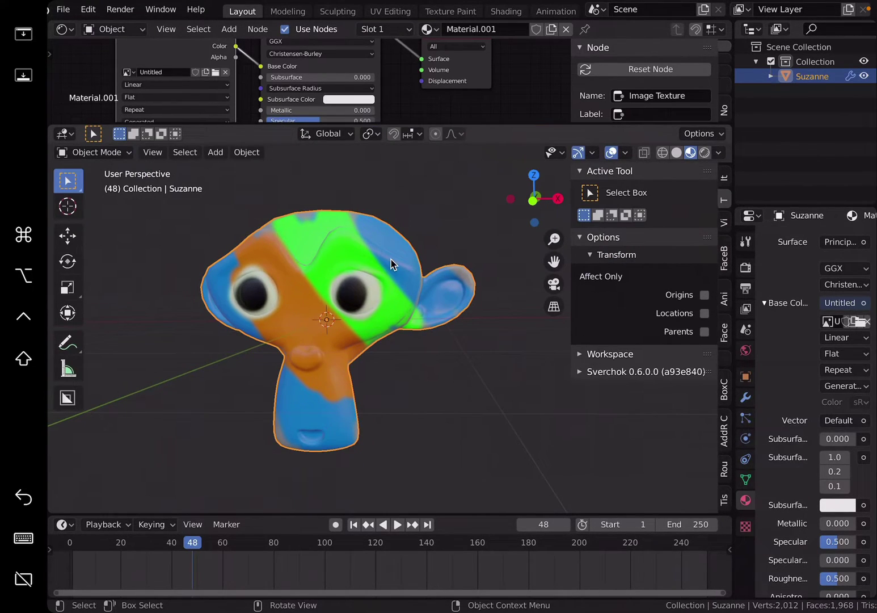
pyautogui.moveTo(639, 133); pyautogui.dragTo(451, 134)
pyautogui.click(466, 135)
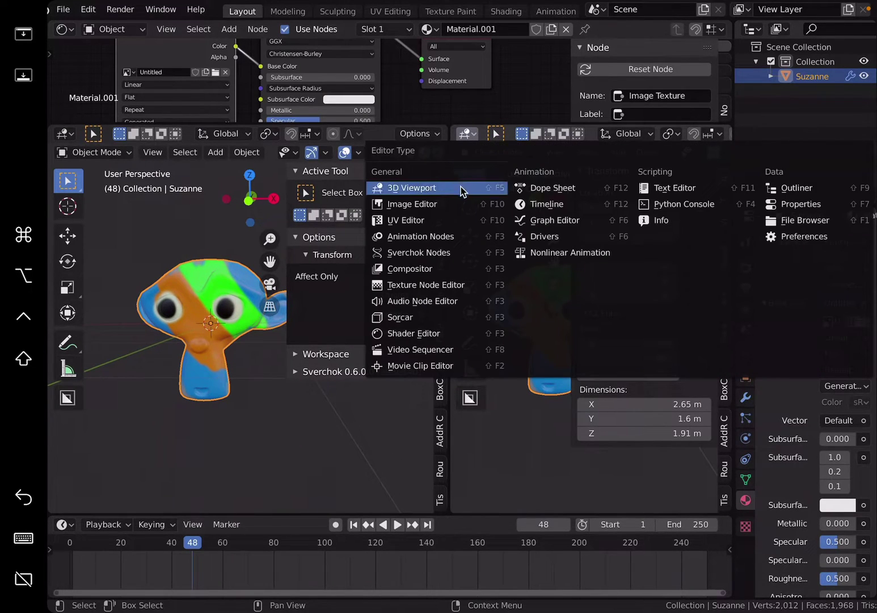
pyautogui.click(462, 206)
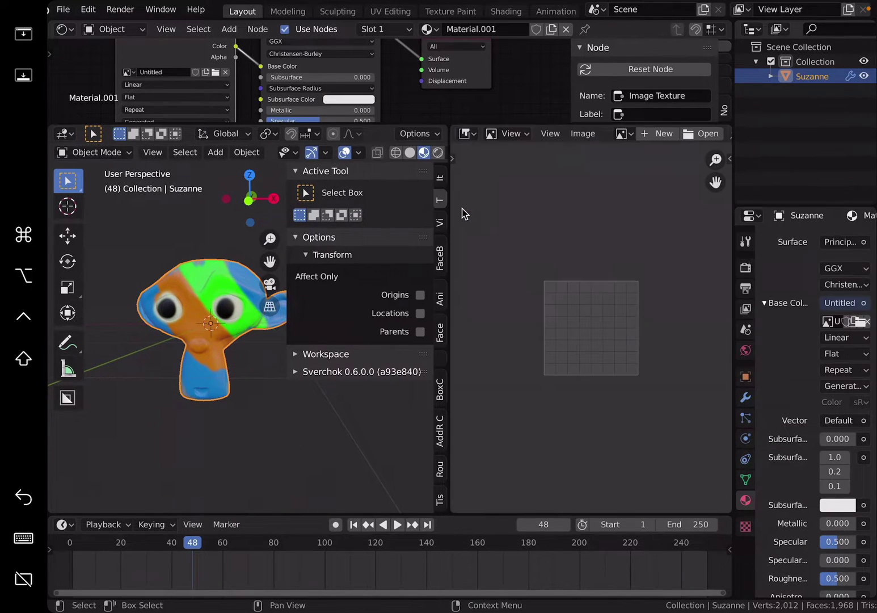
pyautogui.click(624, 133)
pyautogui.click(645, 170)
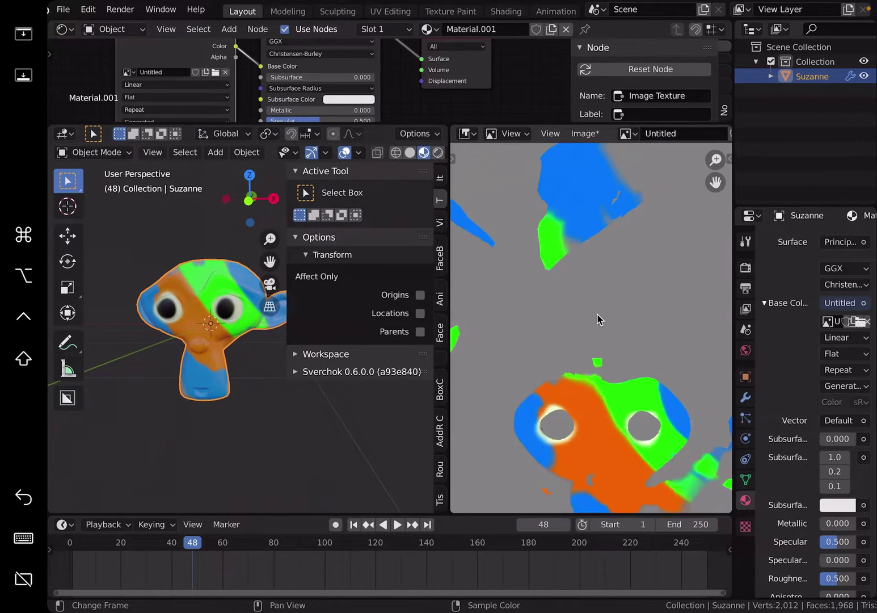
pyautogui.scroll(-4, 598, 315)
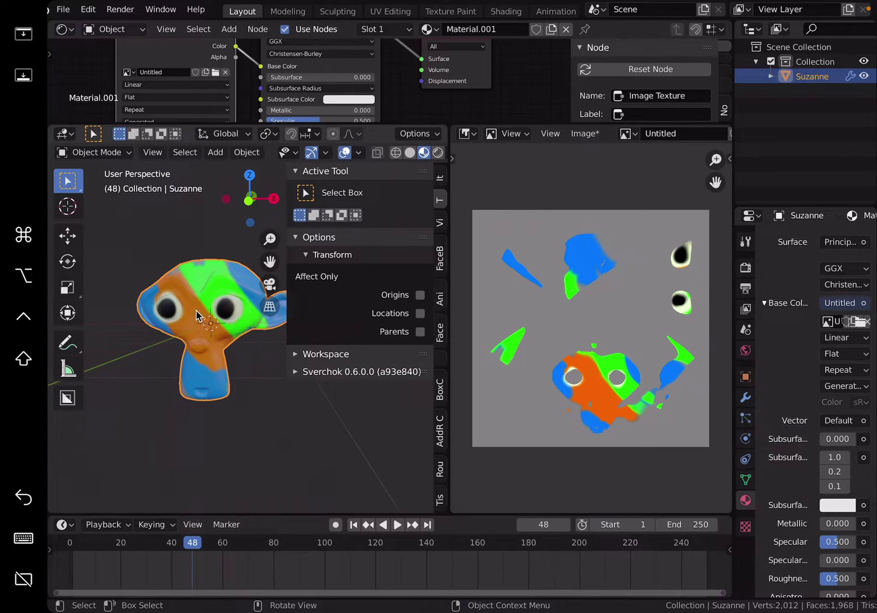
# - Save the painted texture image to the Desktop as monkeytex.png
pyautogui.moveTo(196, 315); pyautogui.dragTo(184, 309, button='middle')
pyautogui.click(585, 134)
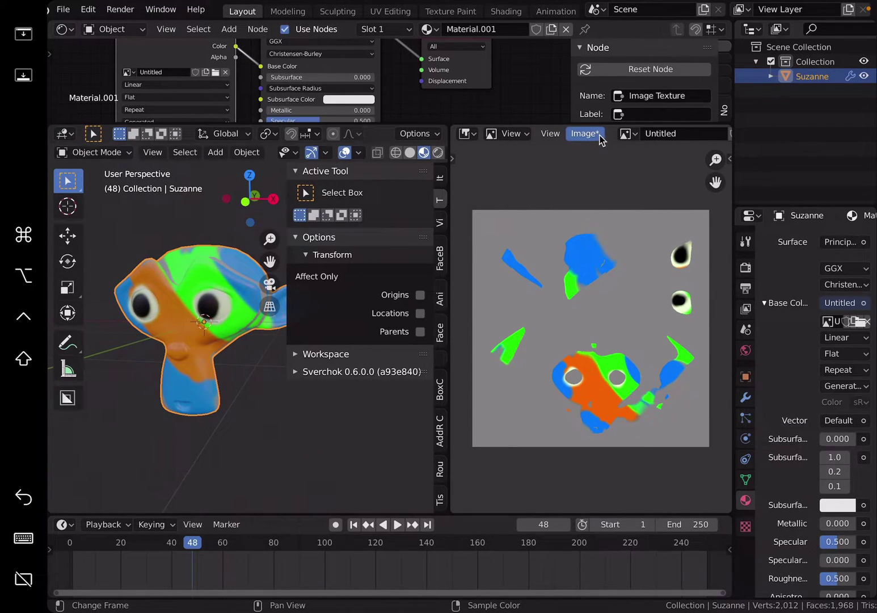
pyautogui.click(594, 137)
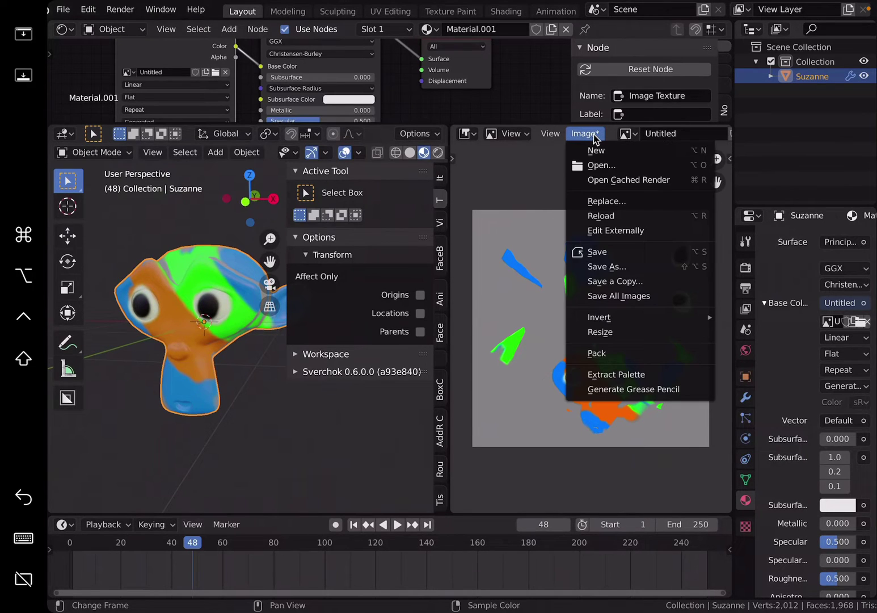
pyautogui.click(607, 266)
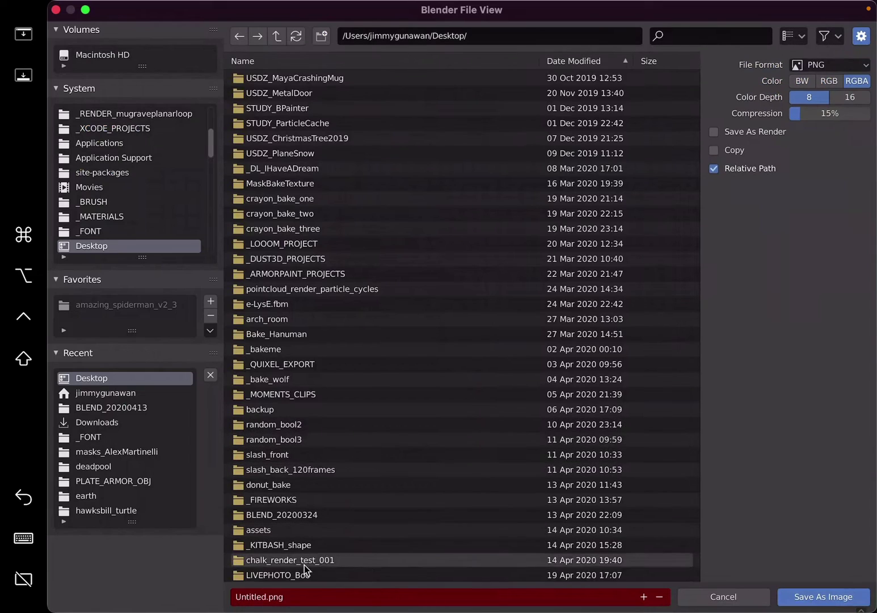
pyautogui.click(273, 597)
pyautogui.doubleClick(254, 597)
pyautogui.write('monkeytex')
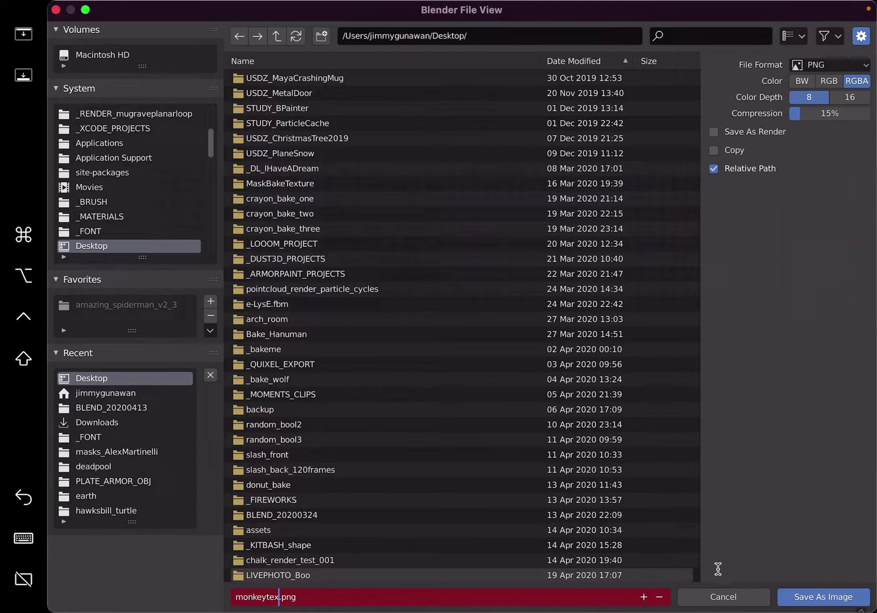
pyautogui.click(812, 597)
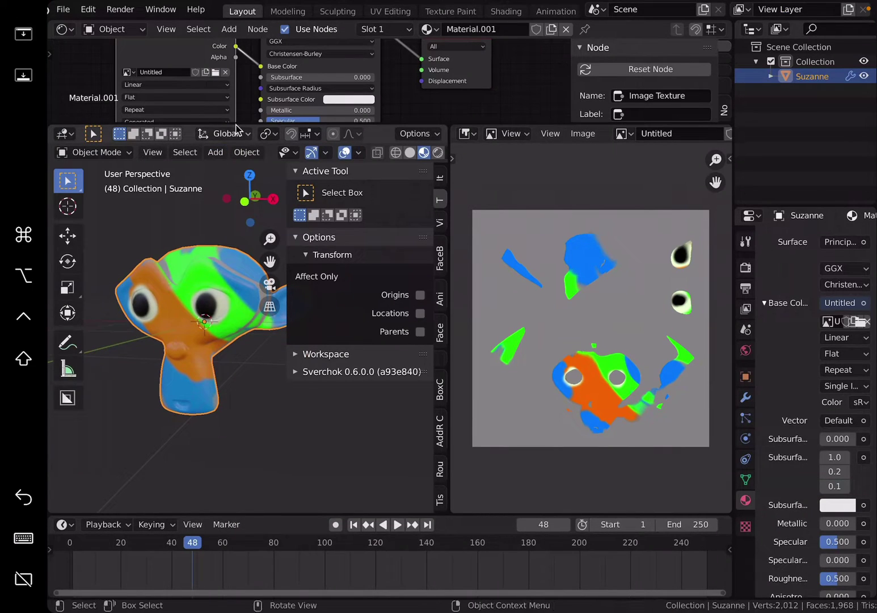
# - Enlarge the Shader Editor and reposition the image texture and Principled BSDF nodes to space out the node layout
pyautogui.moveTo(280, 123); pyautogui.dragTo(280, 281)
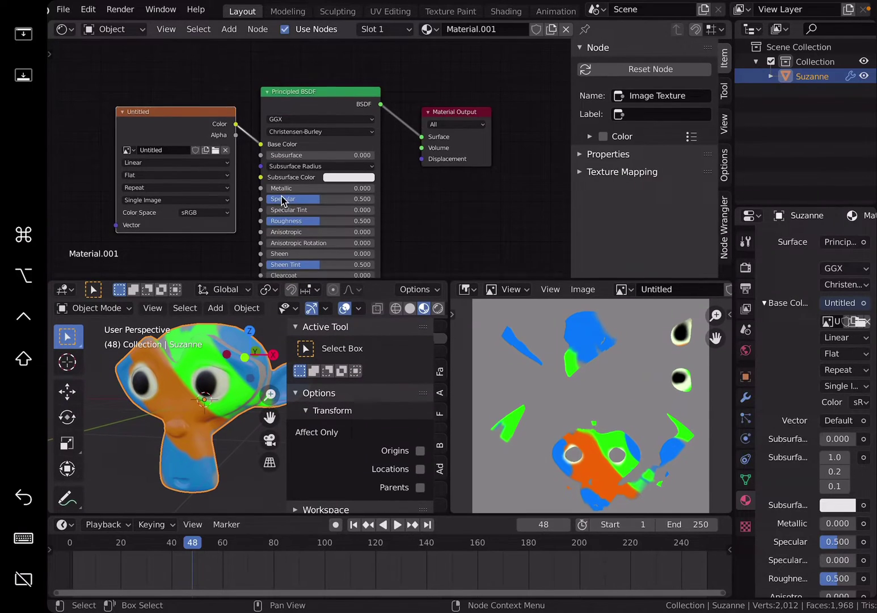
pyautogui.moveTo(282, 196); pyautogui.dragTo(333, 169, button='middle')
pyautogui.moveTo(219, 85); pyautogui.dragTo(185, 82)
pyautogui.moveTo(343, 67); pyautogui.dragTo(319, 65)
pyautogui.moveTo(175, 89); pyautogui.dragTo(176, 81)
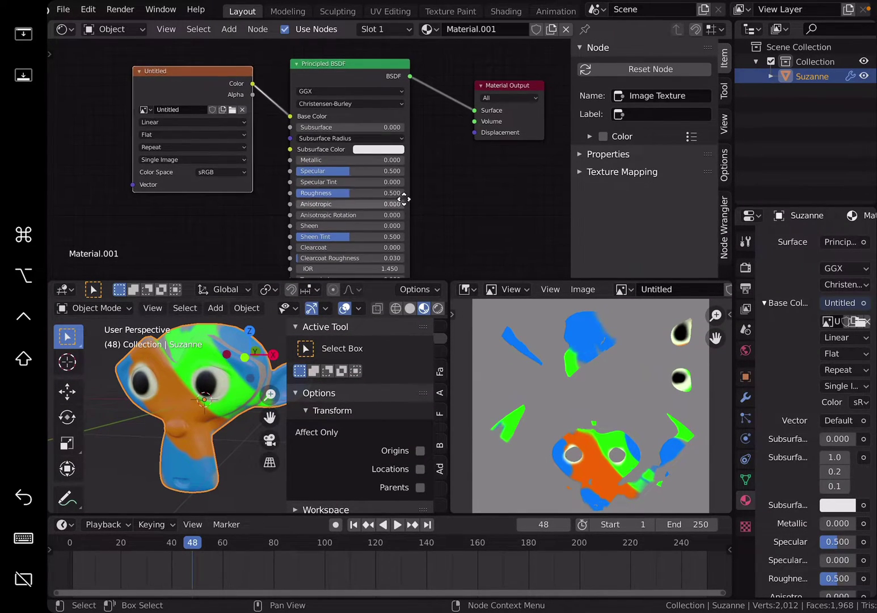
# - Save the current Blender project to quickdemo_002.blend
pyautogui.moveTo(403, 197); pyautogui.dragTo(412, 137, button='middle')
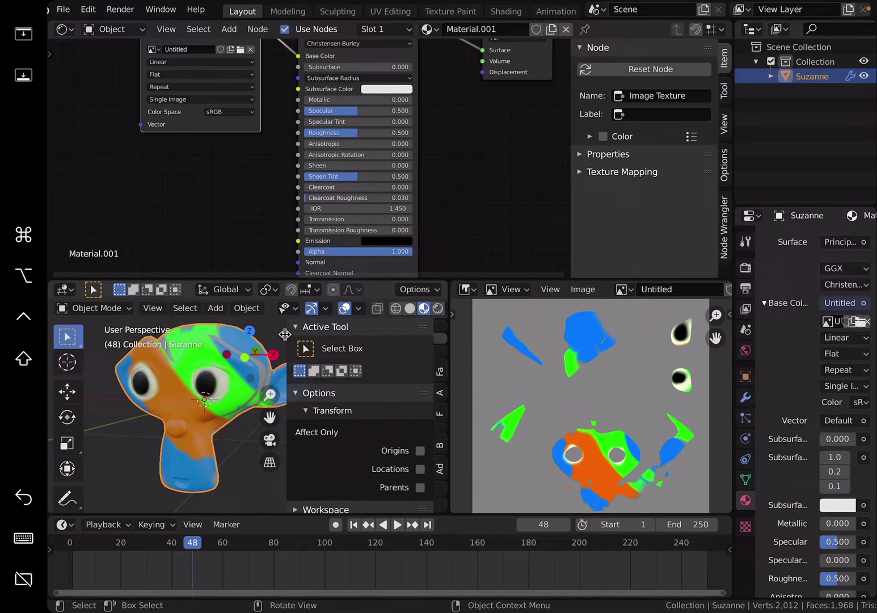
pyautogui.moveTo(285, 334); pyautogui.dragTo(306, 362)
pyautogui.moveTo(285, 369); pyautogui.dragTo(356, 374, button='middle')
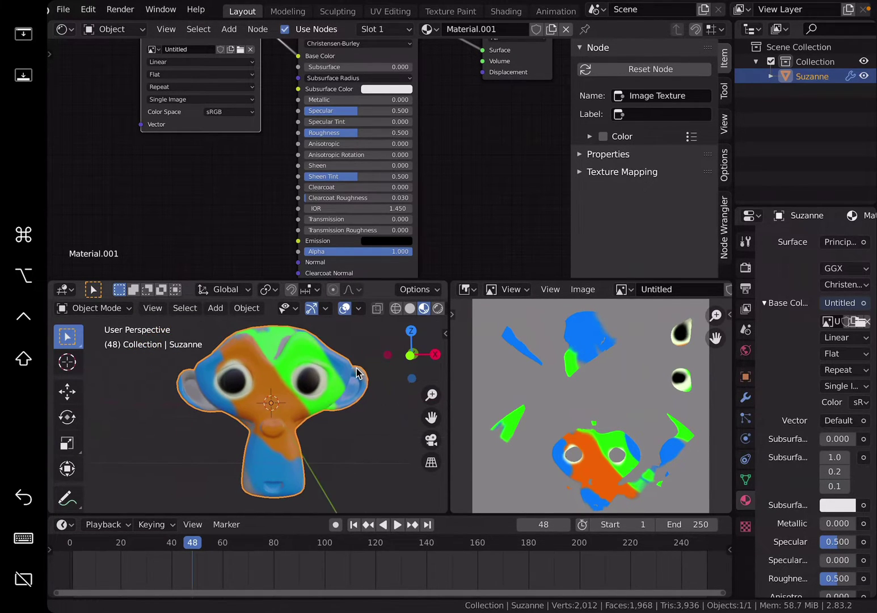
pyautogui.click(59, 10)
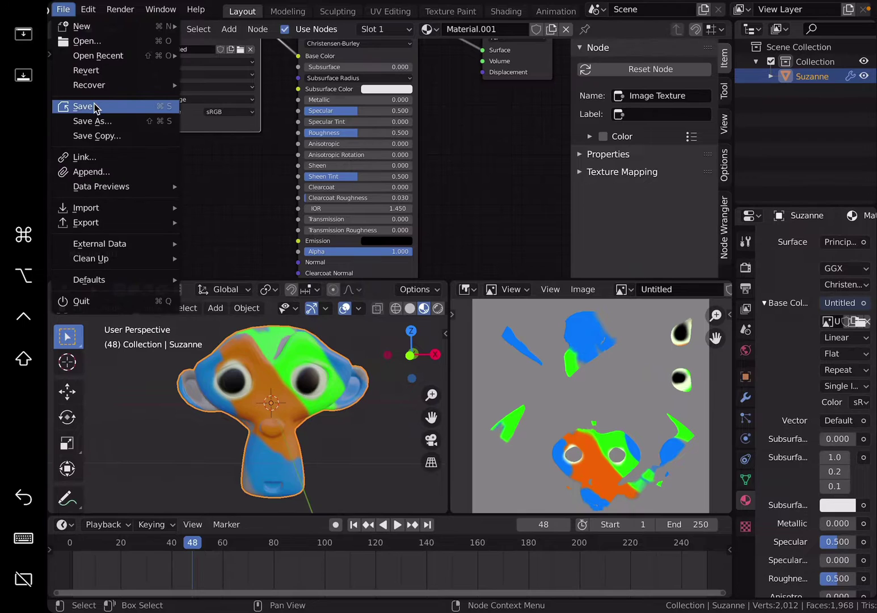
pyautogui.click(92, 106)
# - Export the painted monkey as glTF Binary (.glb) to the Desktop under the name quickdemo_002
pyautogui.click(63, 10)
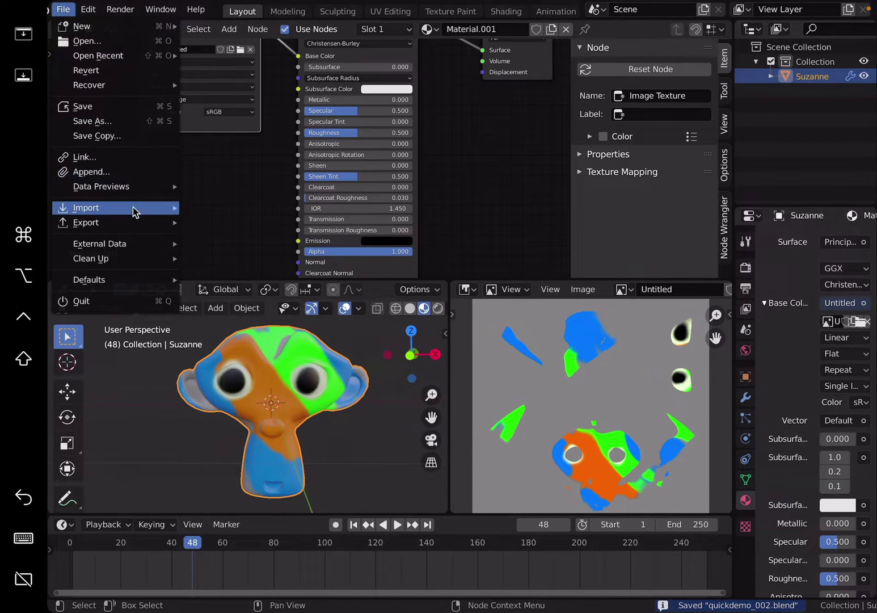
pyautogui.moveTo(136, 221)
pyautogui.click(260, 324)
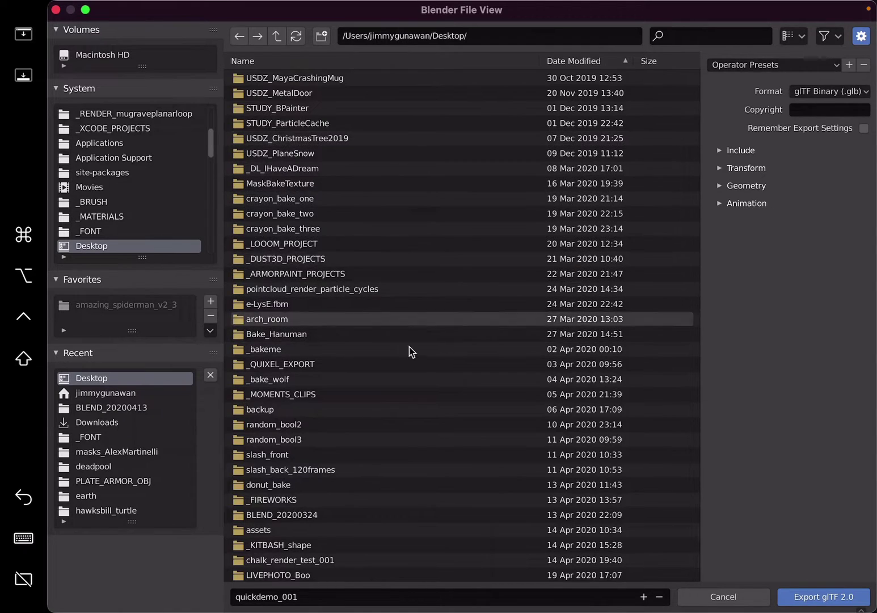
pyautogui.scroll(-8, 411, 353)
pyautogui.scroll(-3, 550, 434)
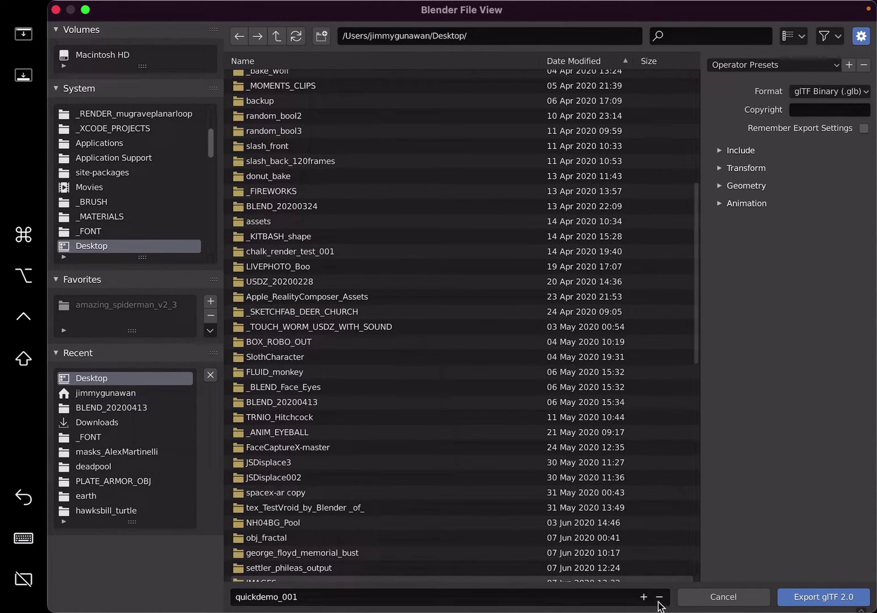
pyautogui.click(764, 187)
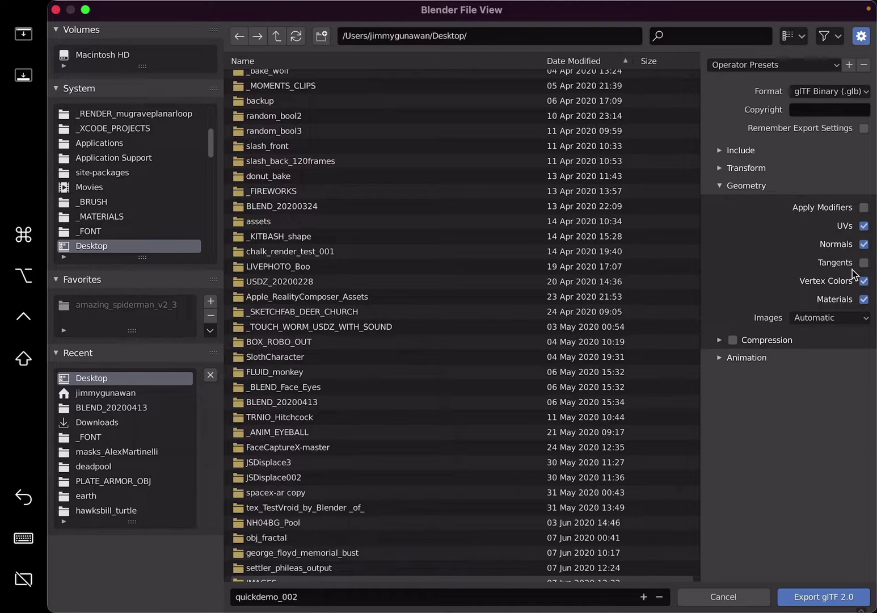
pyautogui.click(820, 597)
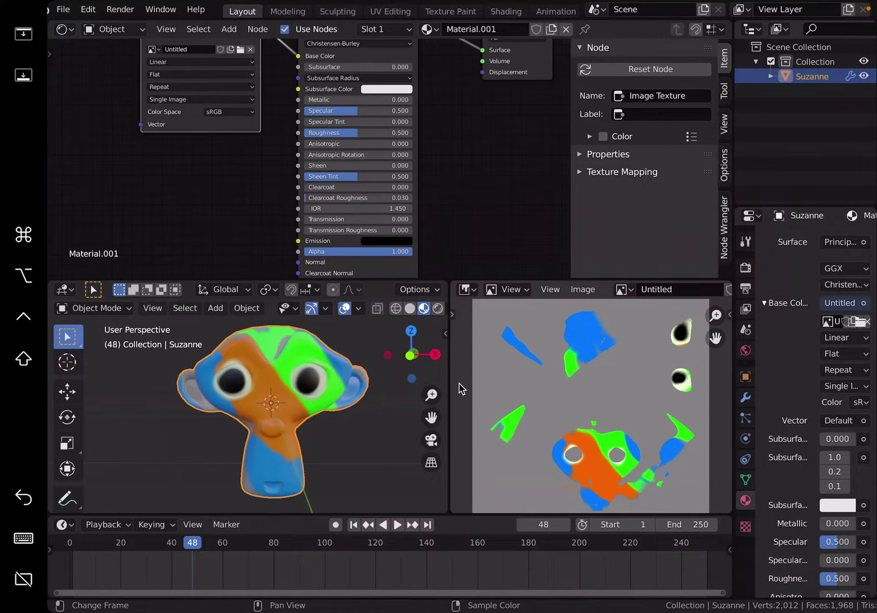
# - Switch to the macOS desktop, launch Reality Converter and reposition its empty window over the Finder window
pyautogui.hotkey('ctrl', 'Left')
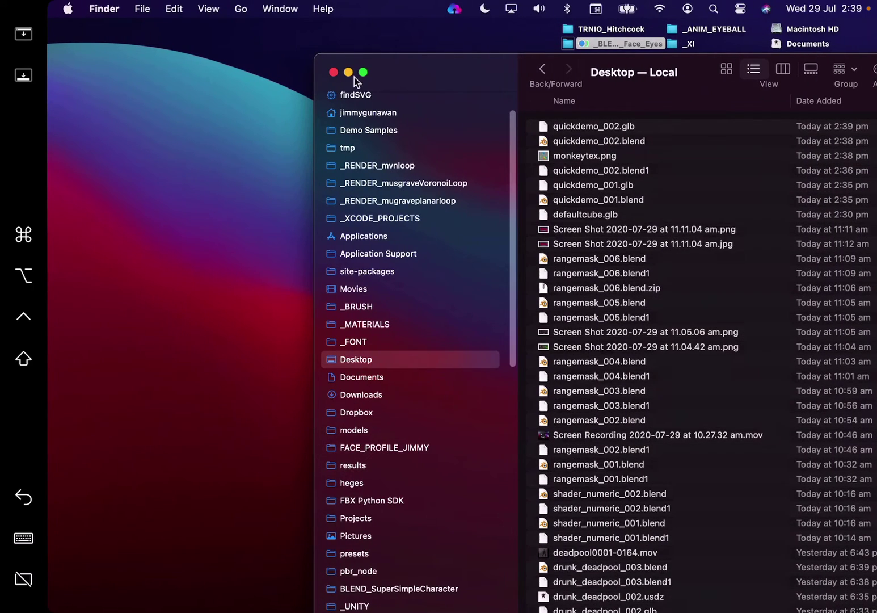
pyautogui.moveTo(50, 548)
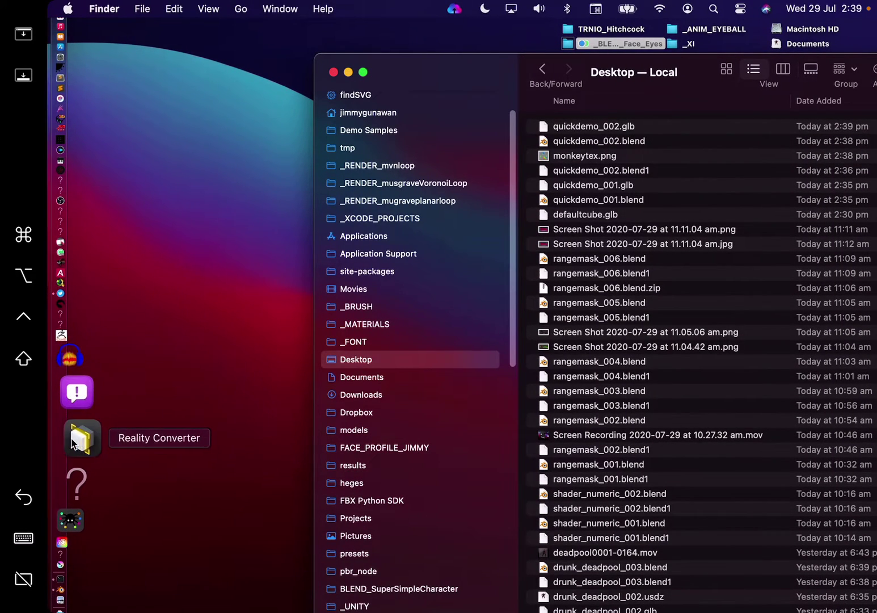
pyautogui.click(77, 434)
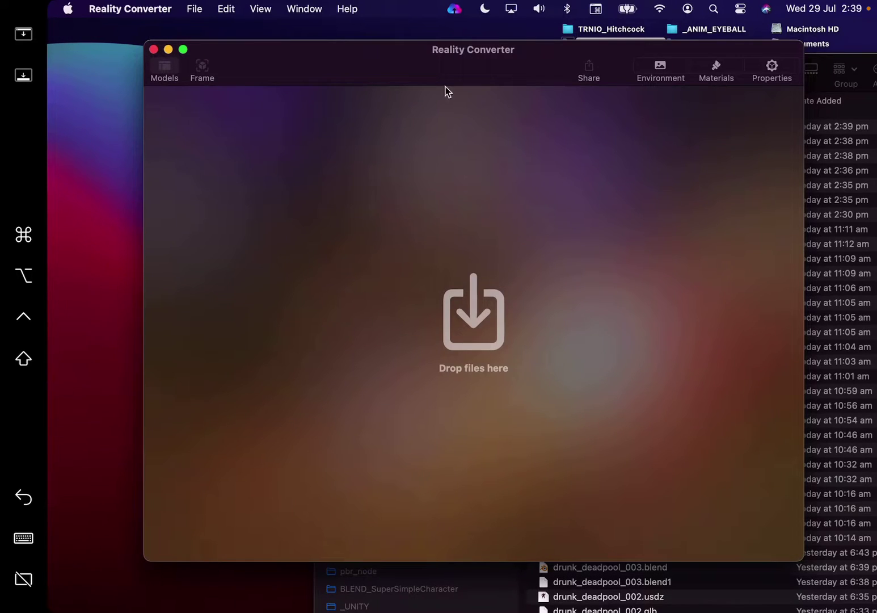
pyautogui.moveTo(444, 85); pyautogui.dragTo(370, 68)
# - Load quickdemo_002.glb from the Desktop folder in Finder into Reality Converter and view the monkey at an angle
pyautogui.click(805, 60)
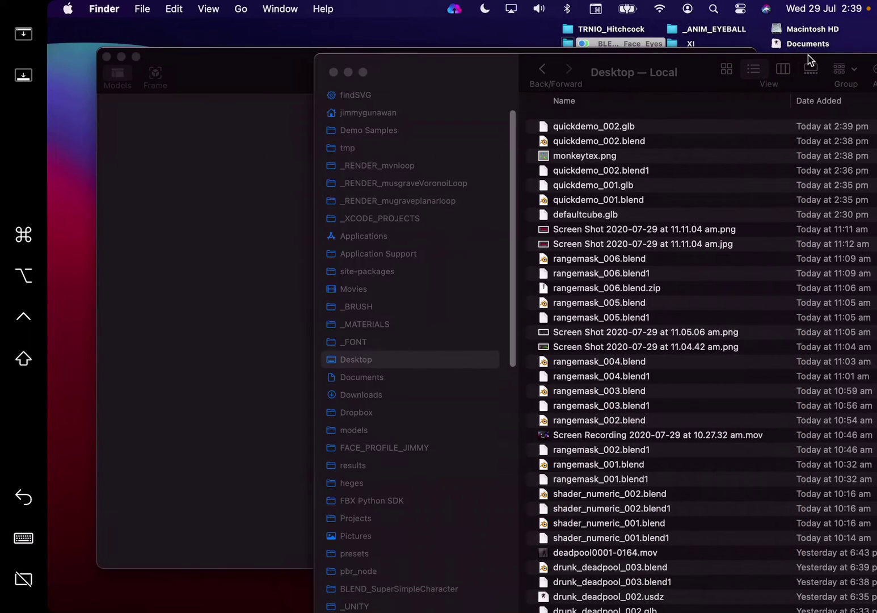
pyautogui.press('cmd+4')
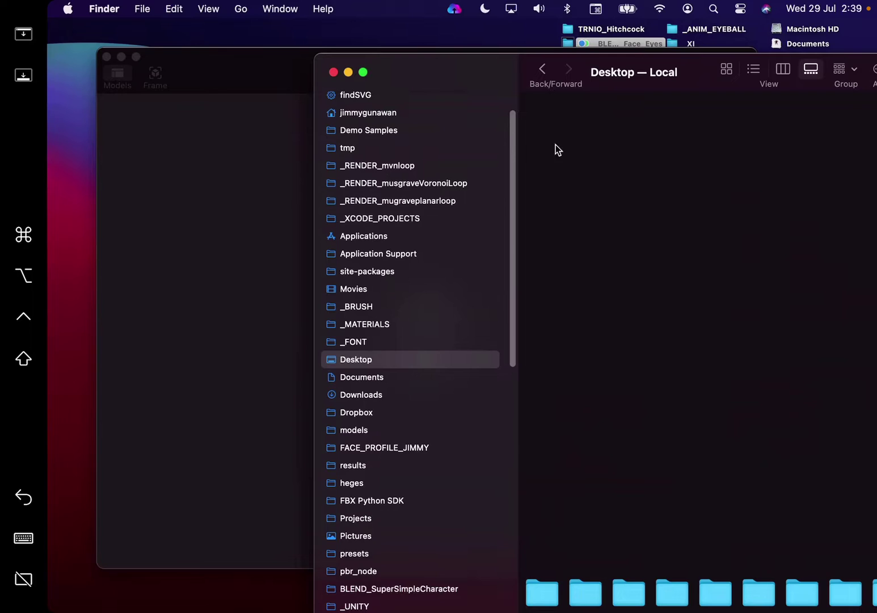
pyautogui.click(755, 69)
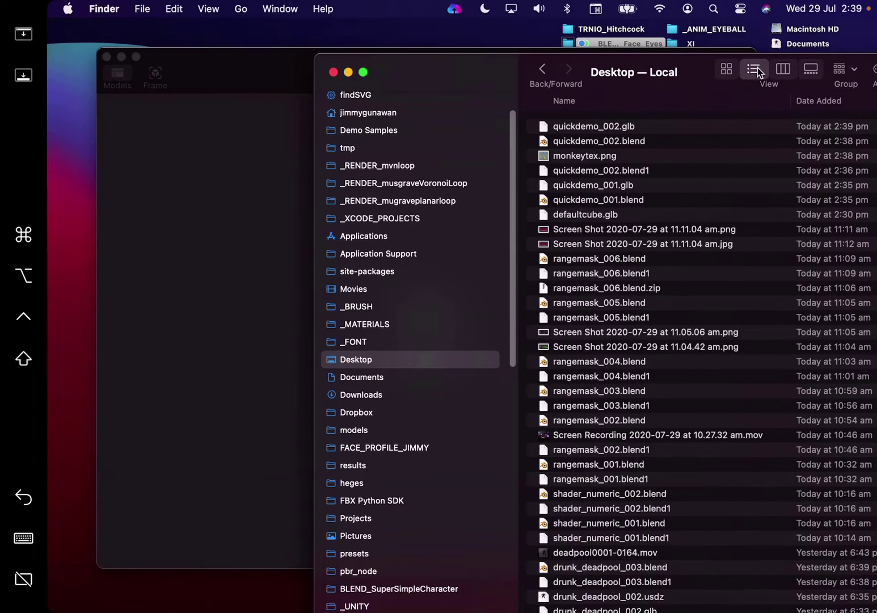
pyautogui.click(598, 126)
pyautogui.moveTo(610, 126); pyautogui.dragTo(258, 225)
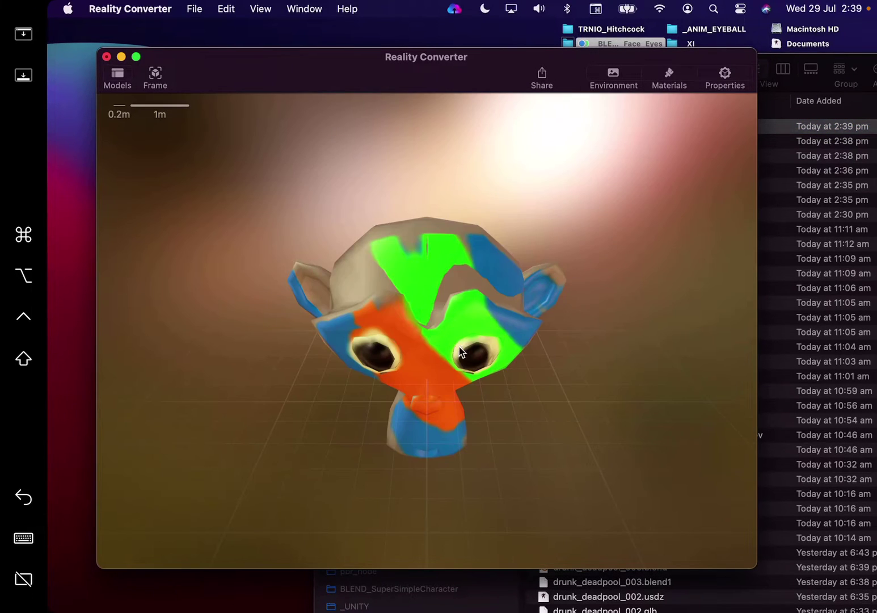
pyautogui.moveTo(459, 346); pyautogui.dragTo(416, 292)
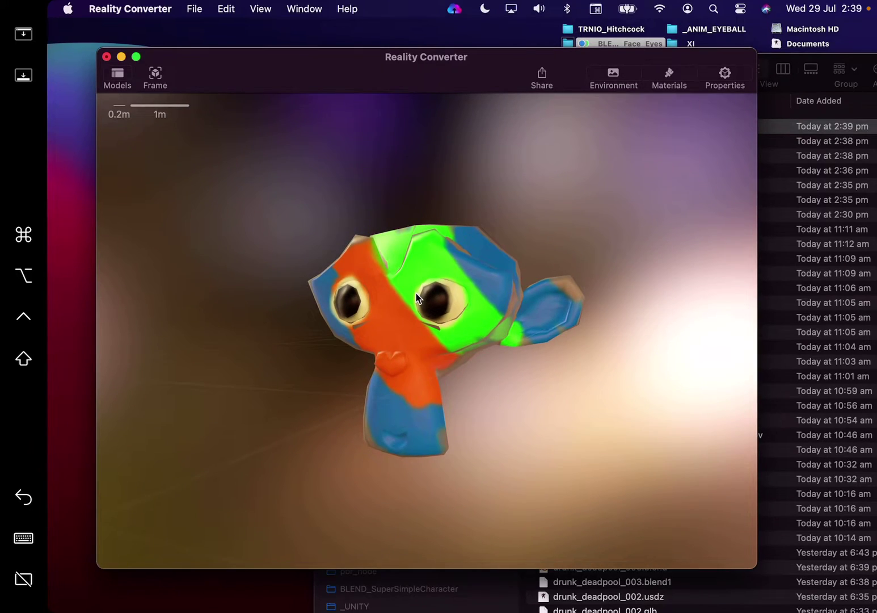
# - Switch back to Blender and re-export the monkey as glTF Binary quickdemo_002 with Apply Modifiers enabled
pyautogui.hotkey('ctrl', 'Right')
pyautogui.moveTo(346, 392); pyautogui.dragTo(260, 274, button='middle')
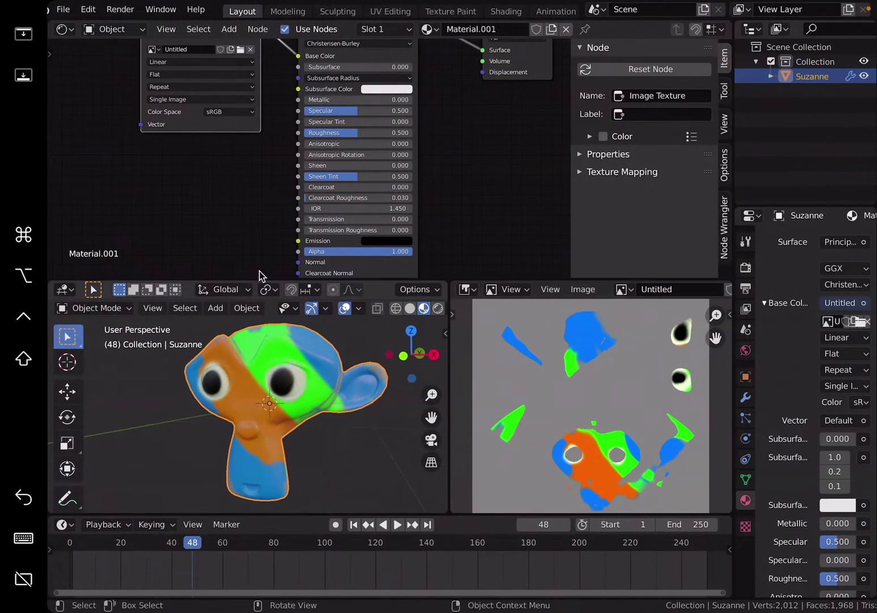
pyautogui.click(63, 9)
pyautogui.moveTo(104, 214)
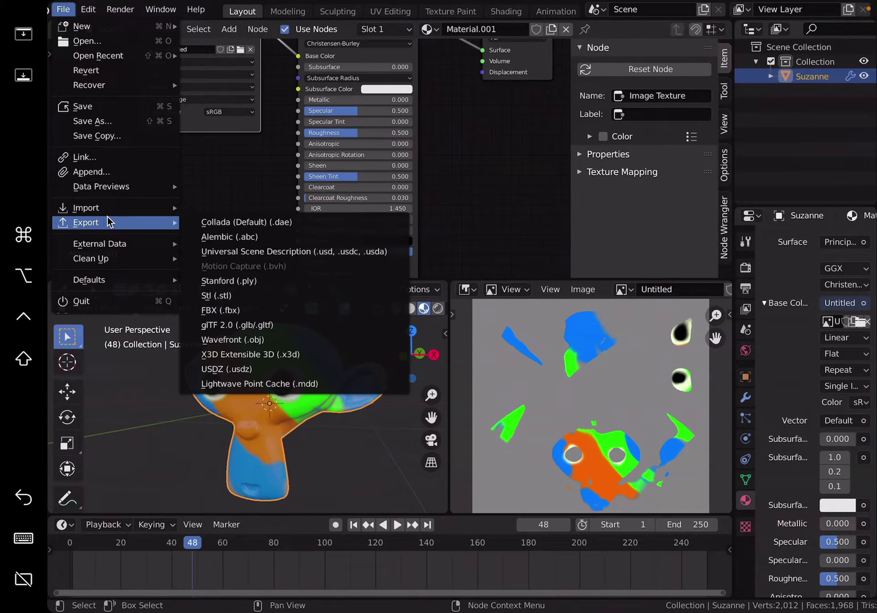
pyautogui.click(264, 319)
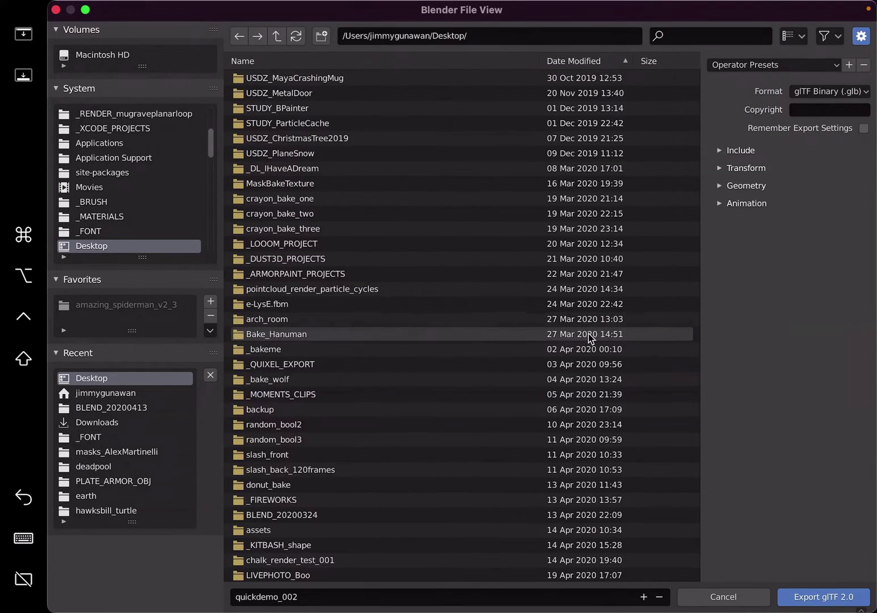
pyautogui.click(766, 187)
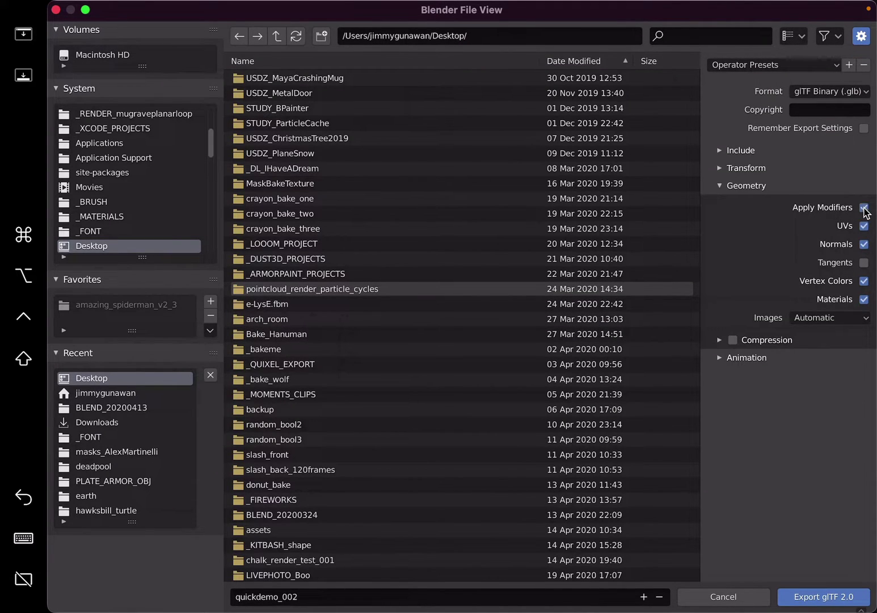
pyautogui.click(820, 596)
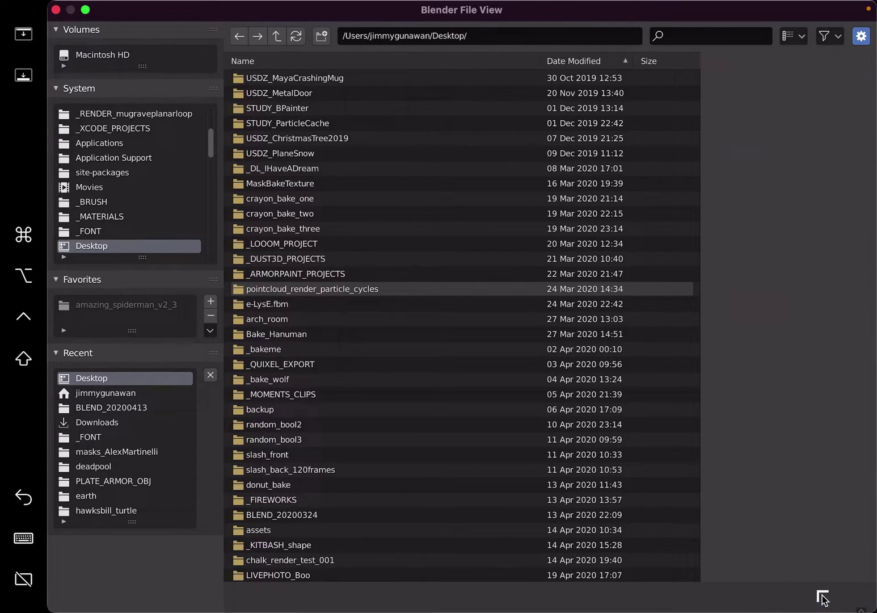
# - Return to Reality Converter and remove the loaded low-poly quickdemo_002 model from the models list
pyautogui.press('super+Tab')
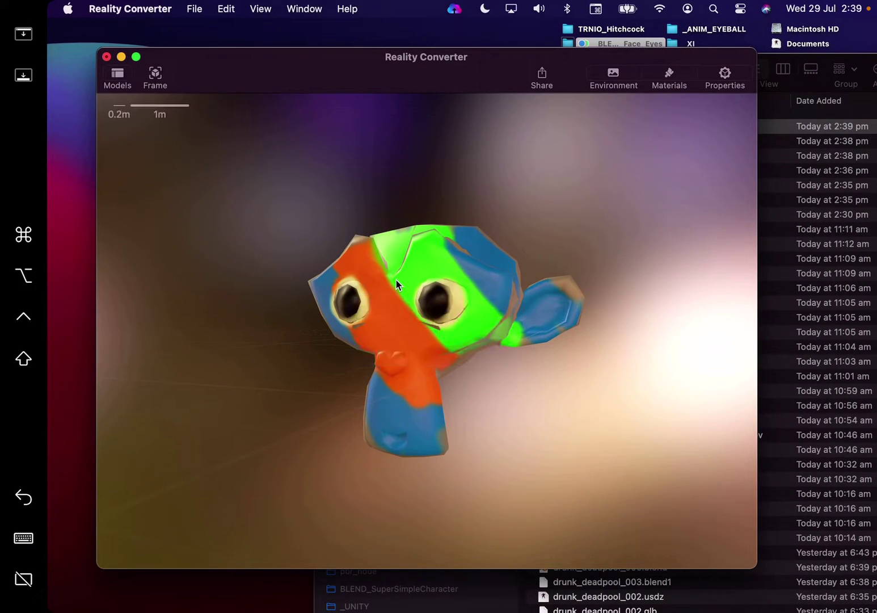
pyautogui.moveTo(435, 297); pyautogui.dragTo(348, 250)
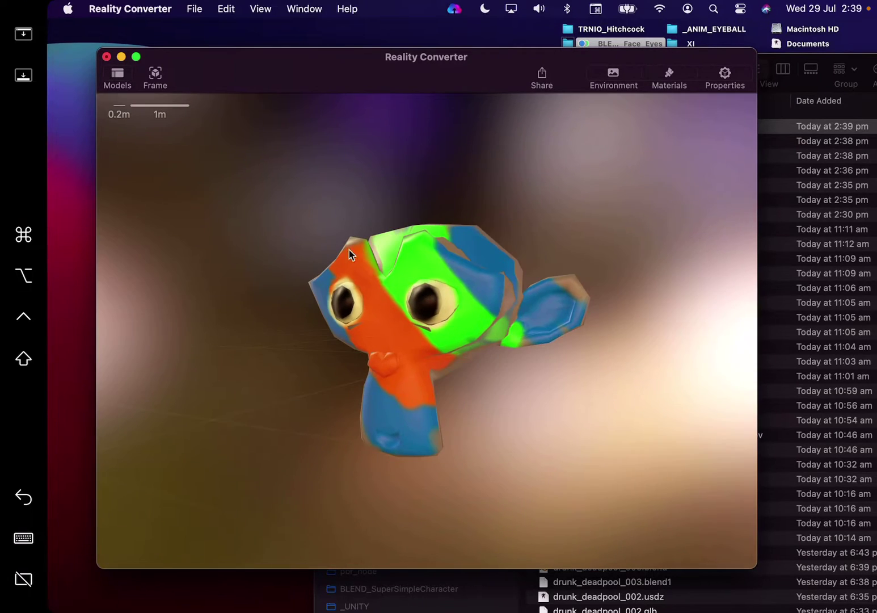
pyautogui.click(130, 77)
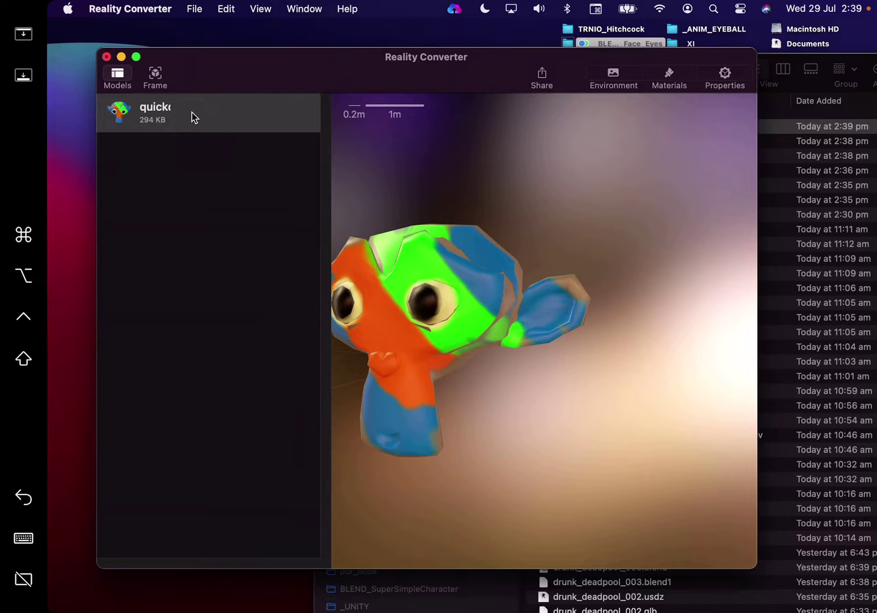
pyautogui.rightClick(236, 114)
pyautogui.click(255, 149)
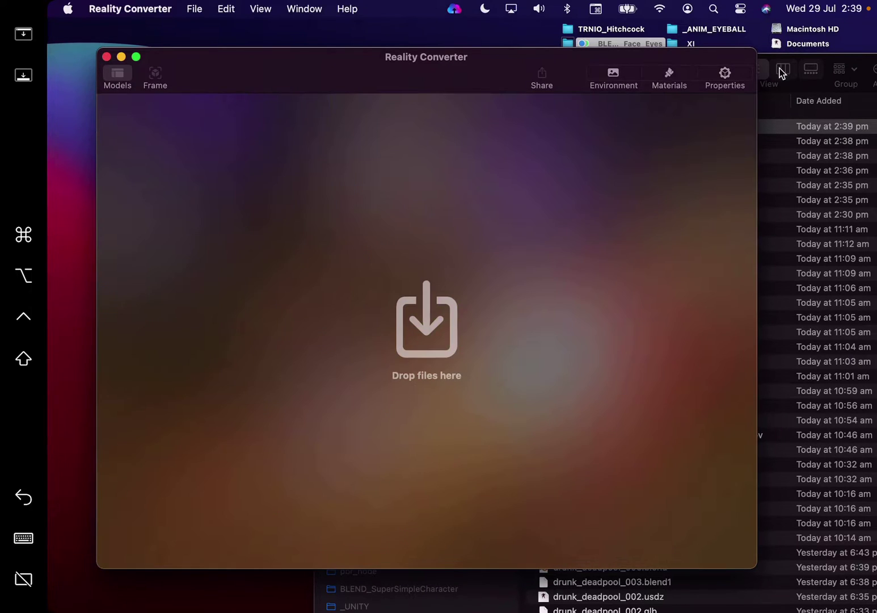
# - Load the re-exported quickdemo_002.glb into Reality Converter and display the texture slots of Material_001
pyautogui.click(788, 145)
pyautogui.moveTo(592, 126); pyautogui.dragTo(284, 207)
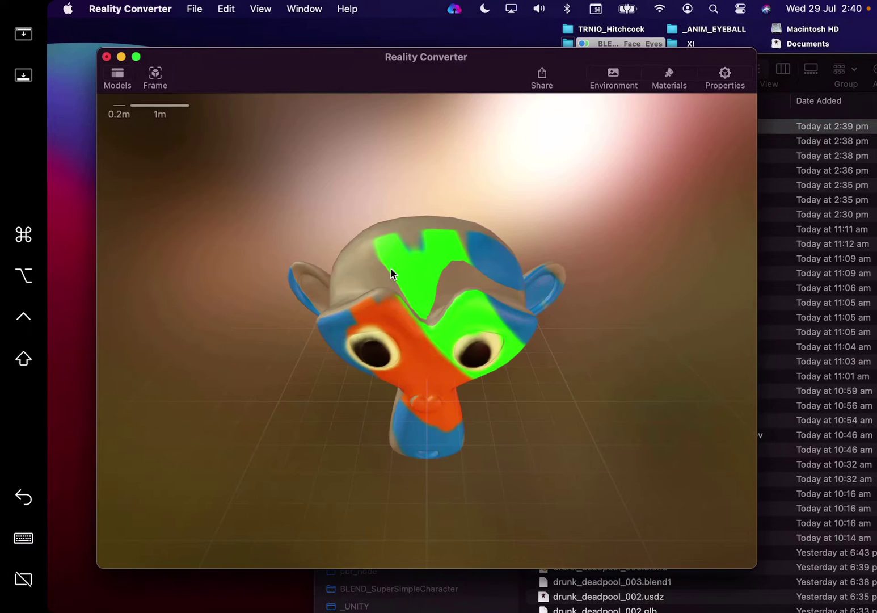
pyautogui.moveTo(429, 280); pyautogui.dragTo(646, 134)
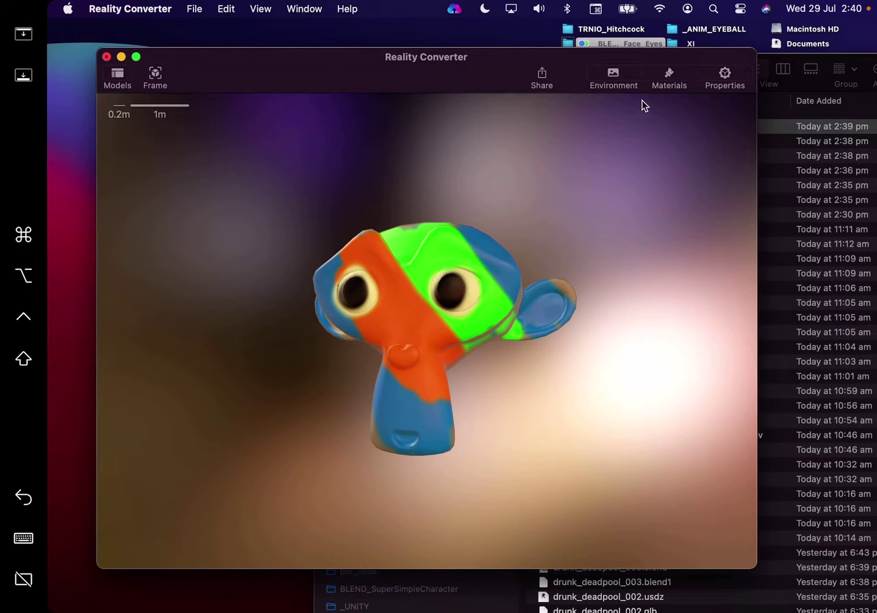
pyautogui.click(668, 77)
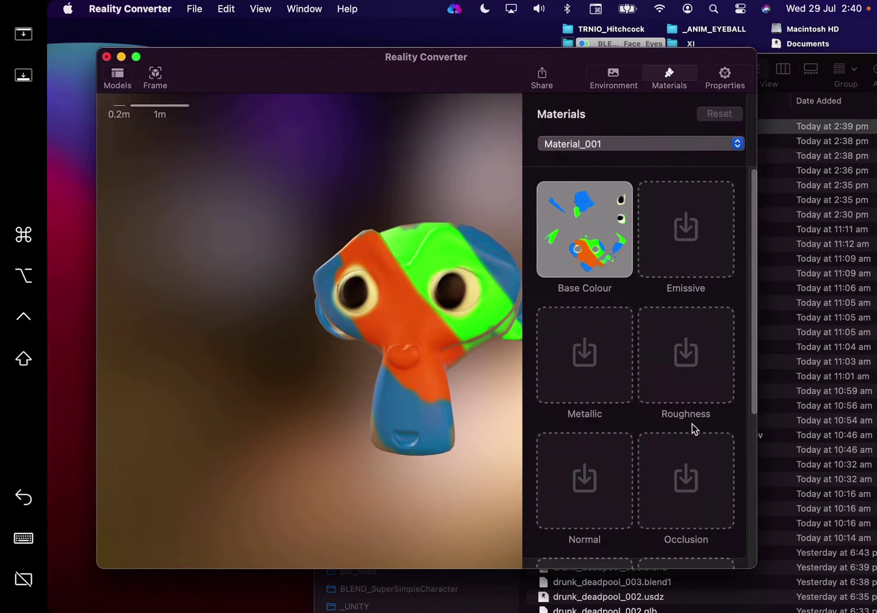
pyautogui.moveTo(483, 71); pyautogui.dragTo(420, 69)
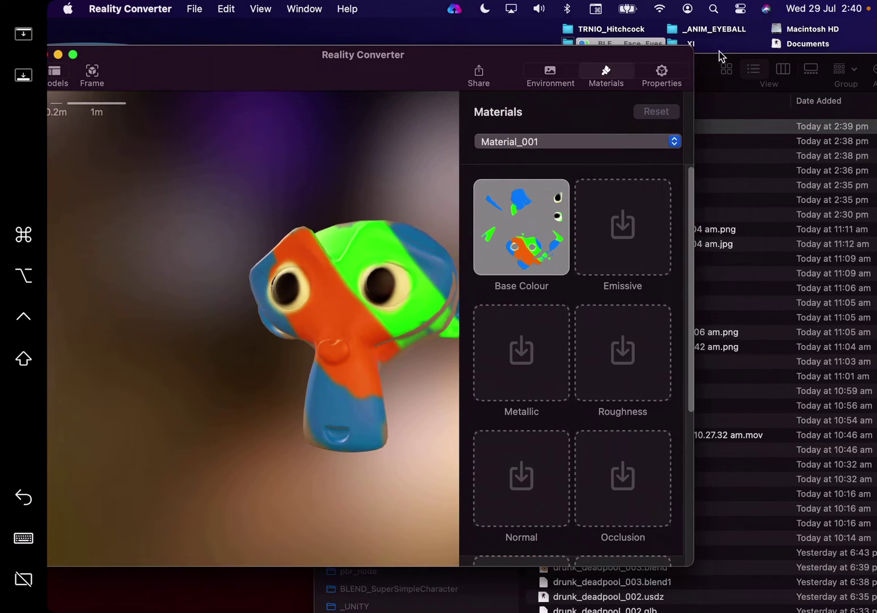
# - Open the bamboo-wood-semigloss folder inside _MATERIALS in Finder and place the Reality Converter window beside its texture files
pyautogui.click(725, 57)
pyautogui.press('super+1')
pyautogui.moveTo(431, 86); pyautogui.dragTo(501, 88)
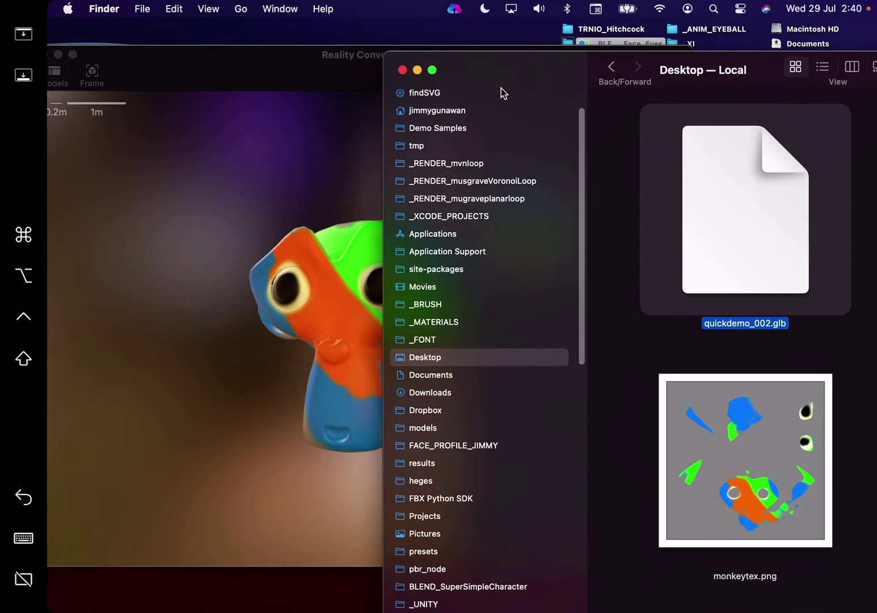
pyautogui.click(826, 66)
pyautogui.scroll(-5, 485, 336)
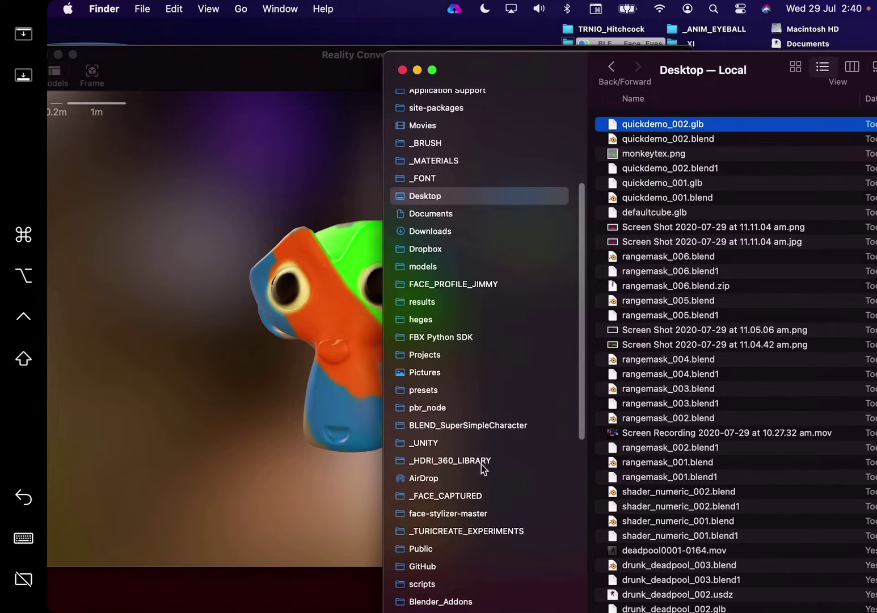
pyautogui.scroll(6, 482, 460)
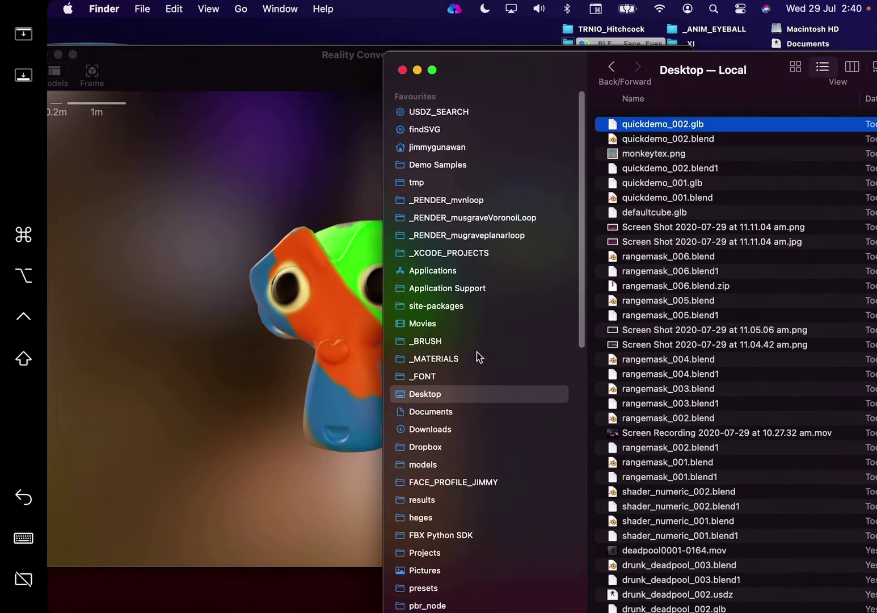
pyautogui.click(476, 357)
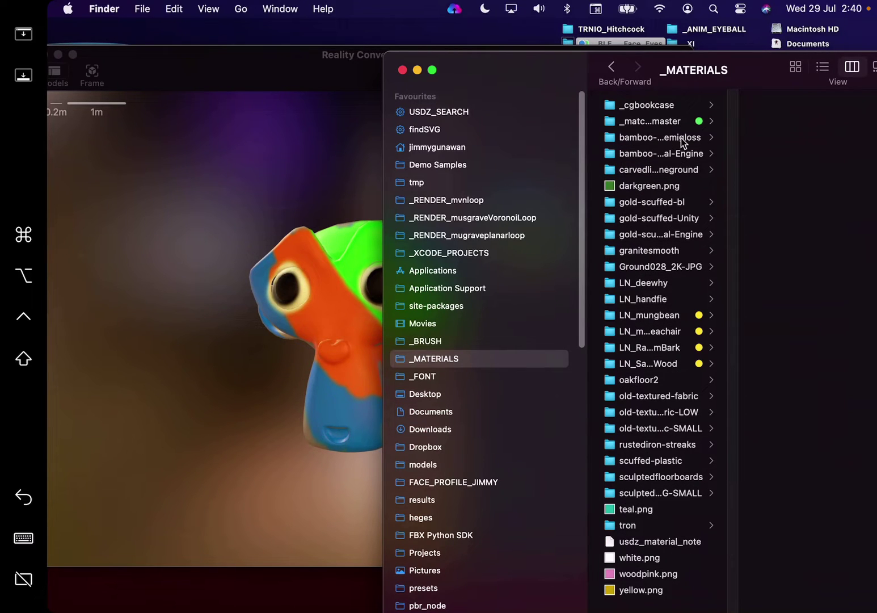
pyautogui.click(681, 138)
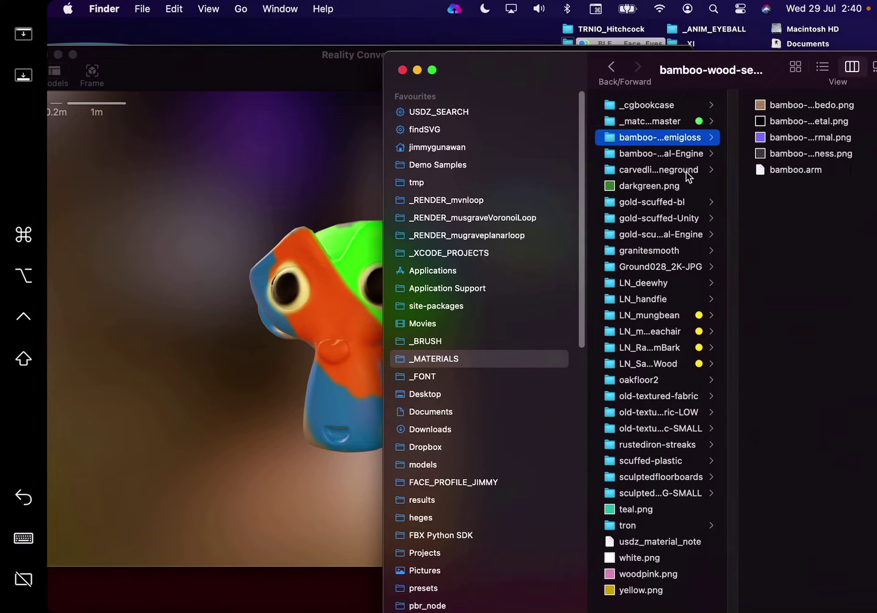
pyautogui.moveTo(303, 60); pyautogui.dragTo(161, 95)
pyautogui.moveTo(383, 90); pyautogui.dragTo(354, 82)
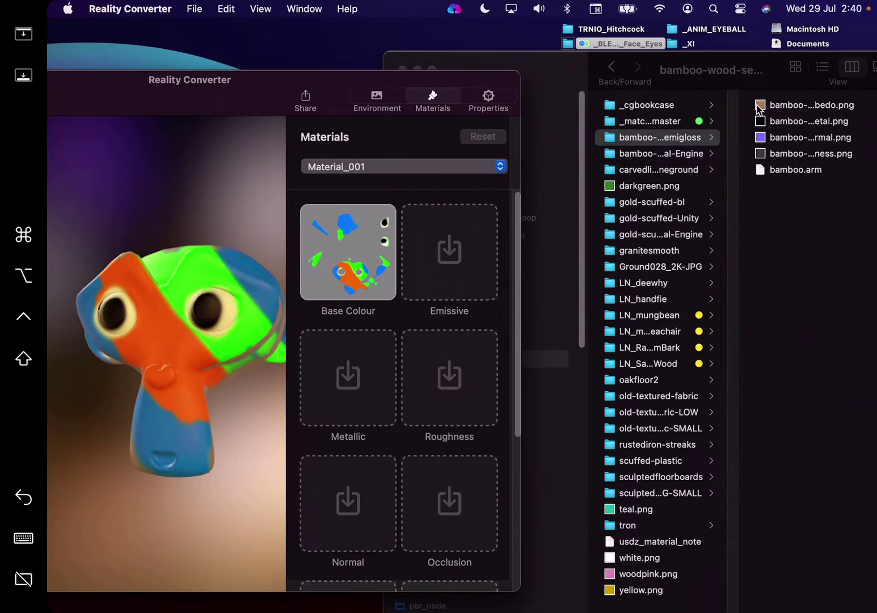
# - Apply the bamboo albedo texture to the Base Colour slot of Material_001 and move the Finder window clear of the texture slots
pyautogui.moveTo(758, 109); pyautogui.dragTo(342, 244)
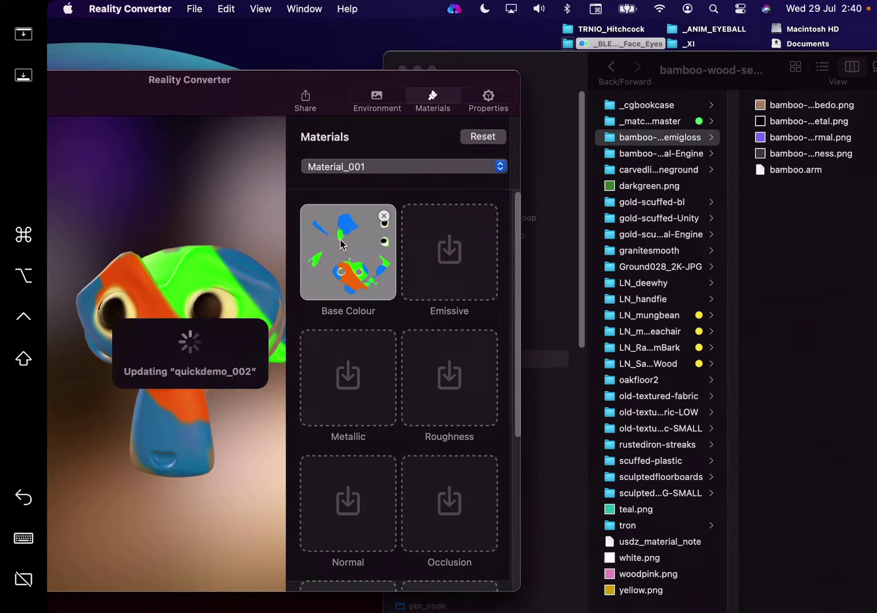
pyautogui.click(793, 231)
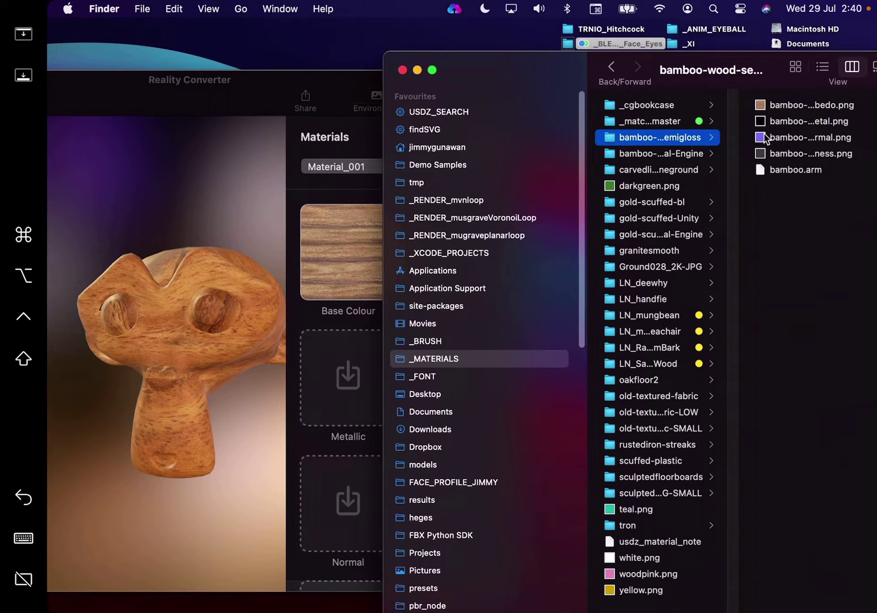
pyautogui.moveTo(765, 138); pyautogui.dragTo(835, 263)
pyautogui.moveTo(497, 60); pyautogui.dragTo(595, 73)
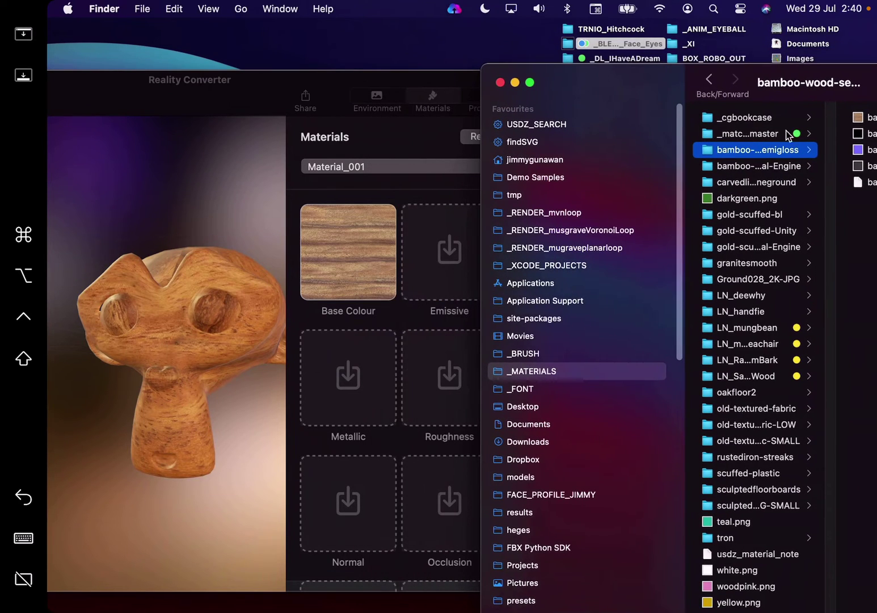
pyautogui.click(361, 249)
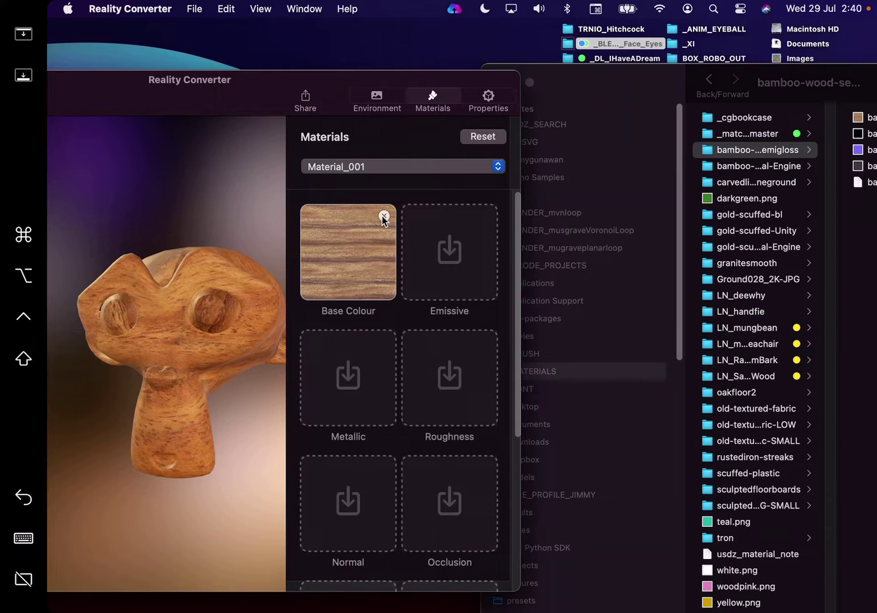
# - Check the painted monkey in Blender, return to Reality Converter and remove the bamboo texture from the Base Colour slot
pyautogui.hotkey('ctrl', 'Right')
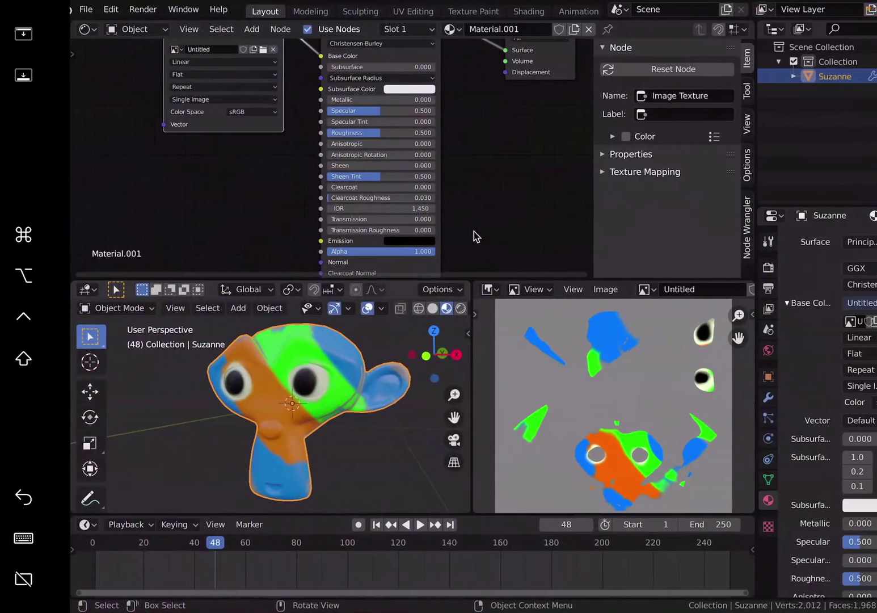
pyautogui.hotkey('ctrl', 'Left')
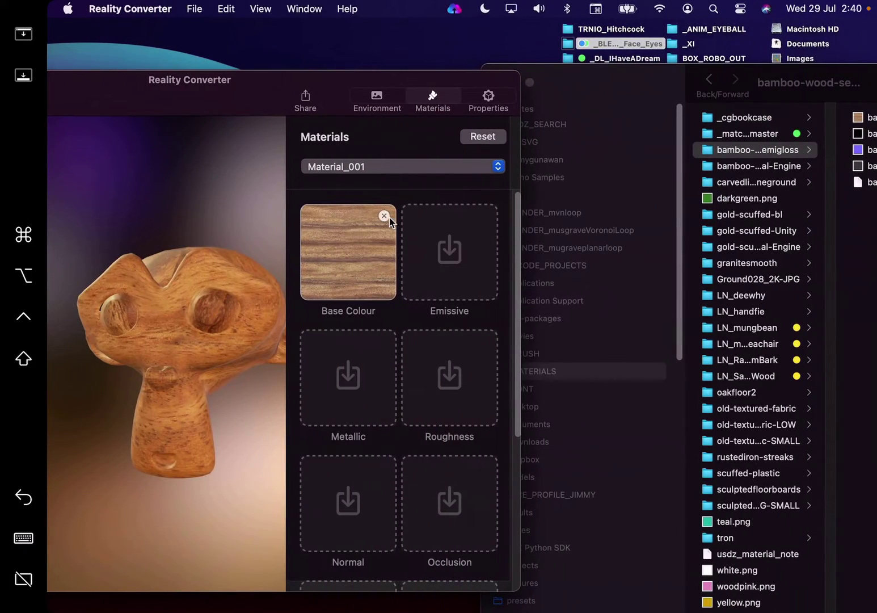
pyautogui.click(384, 215)
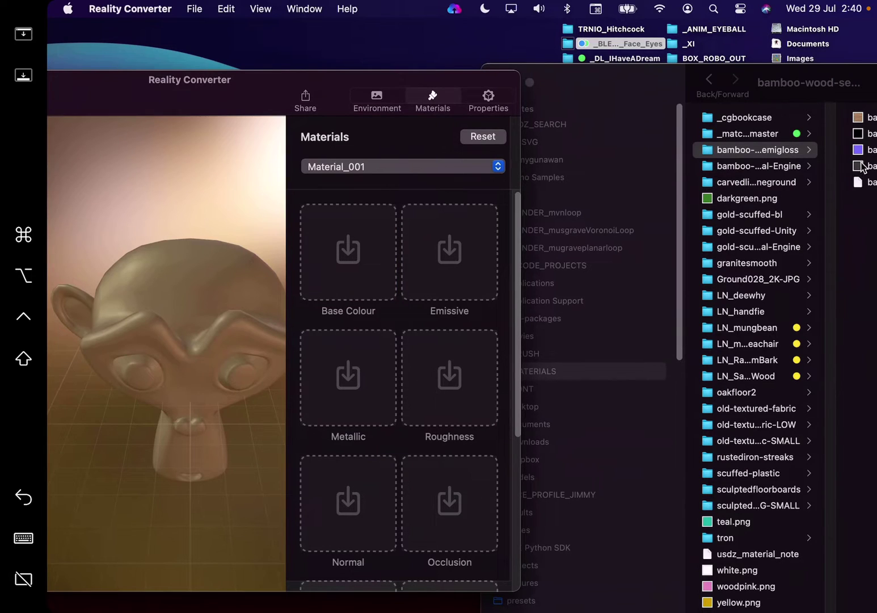
# - Assign the bamboo normal, roughness and metal images to the matching Normal, Roughness and Metallic slots of Material_001
pyautogui.moveTo(858, 151); pyautogui.dragTo(358, 505)
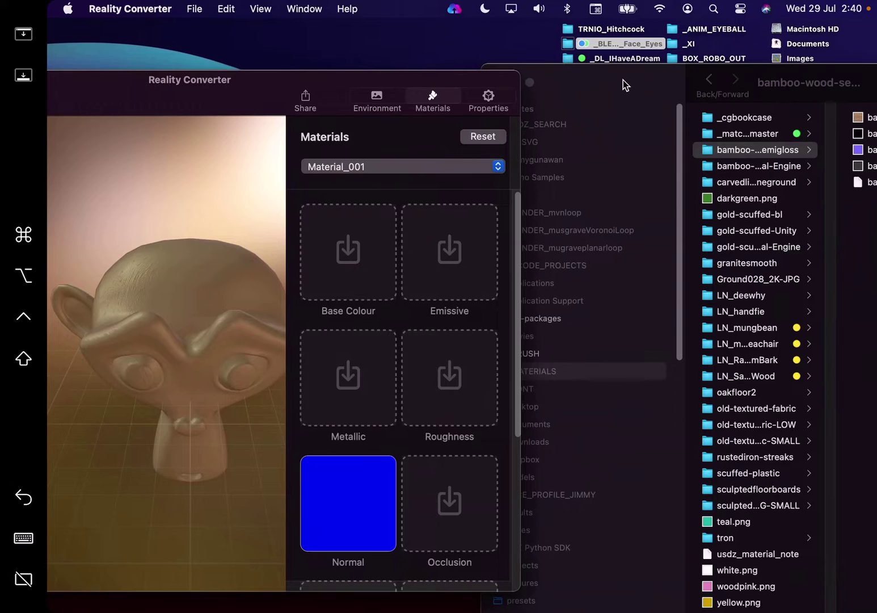
pyautogui.moveTo(625, 85)
pyautogui.mouseDown()
pyautogui.moveTo(493, 105)
pyautogui.moveTo(628, 104)
pyautogui.mouseUp()
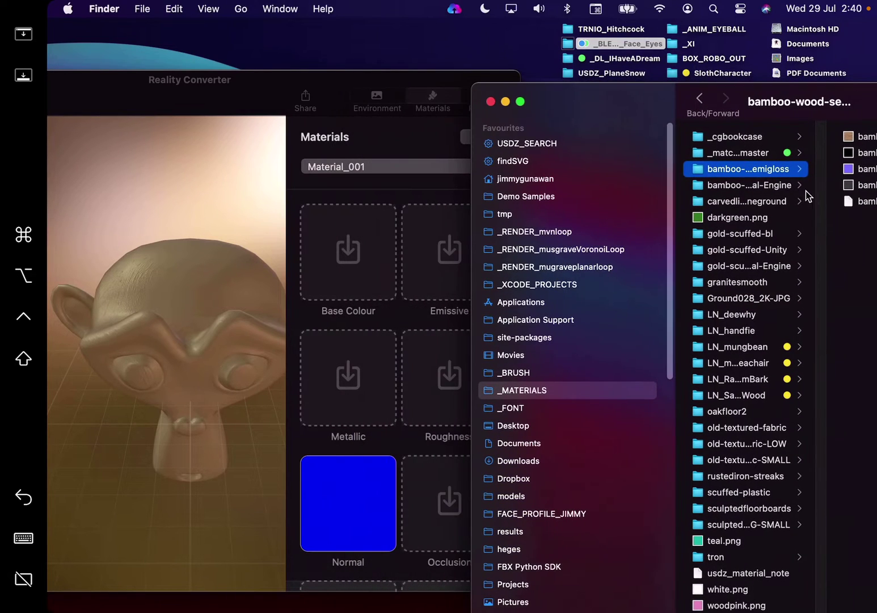
pyautogui.moveTo(848, 187); pyautogui.dragTo(430, 381)
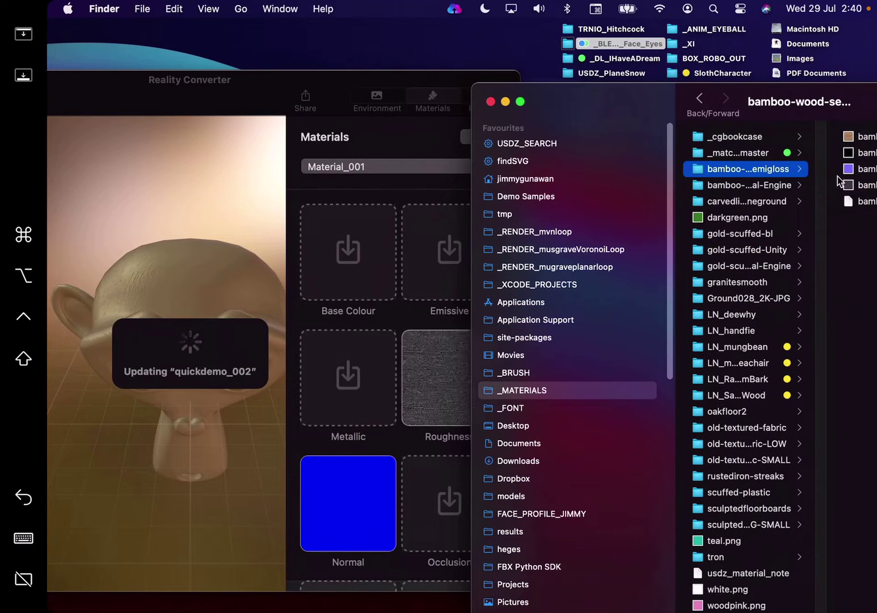
pyautogui.moveTo(848, 187); pyautogui.dragTo(344, 400)
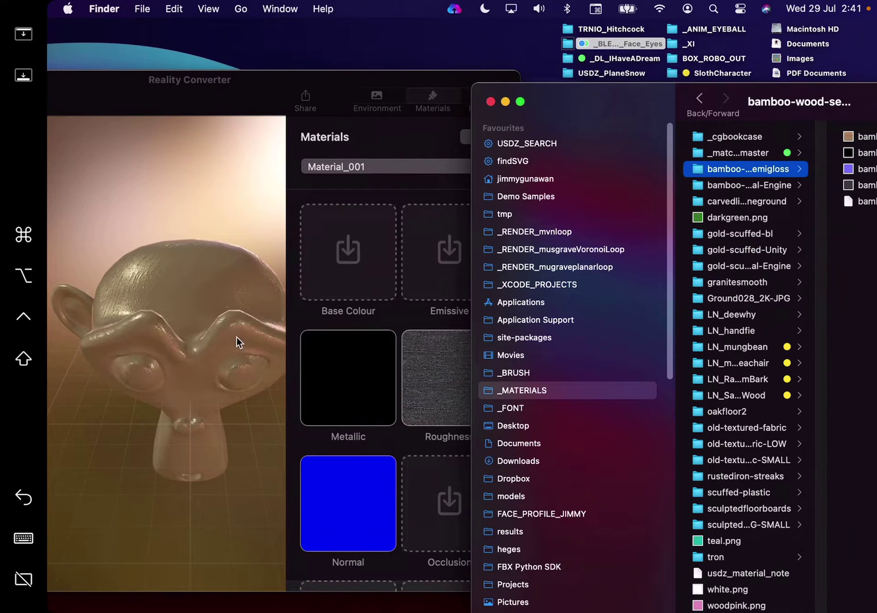
pyautogui.click(235, 334)
pyautogui.moveTo(222, 295)
pyautogui.mouseDown()
pyautogui.moveTo(199, 267)
pyautogui.moveTo(216, 287)
pyautogui.mouseUp()
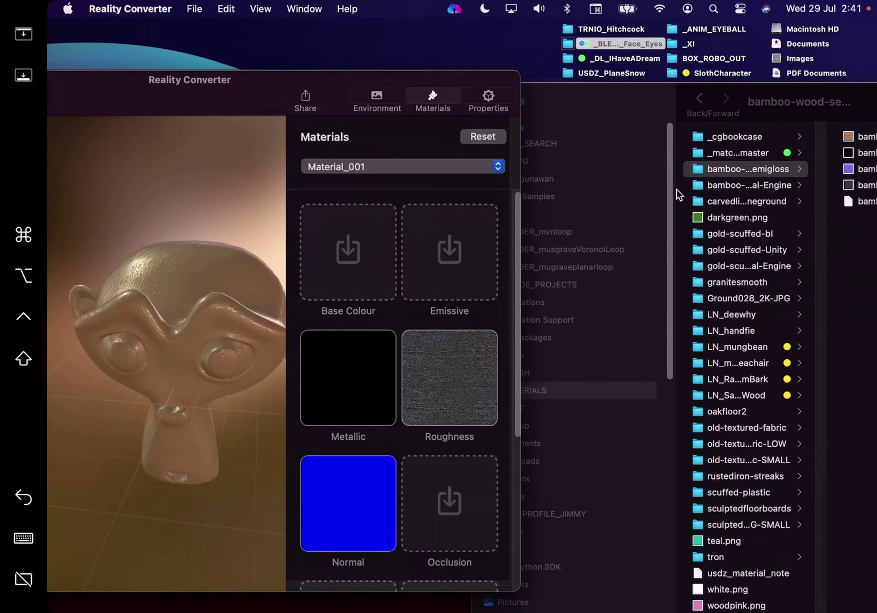
# - Open the Desktop folder in Finder and assign monkeytex.png to the Base Colour slot, with the whole Reality Converter window in view
pyautogui.click(634, 76)
pyautogui.click(616, 106)
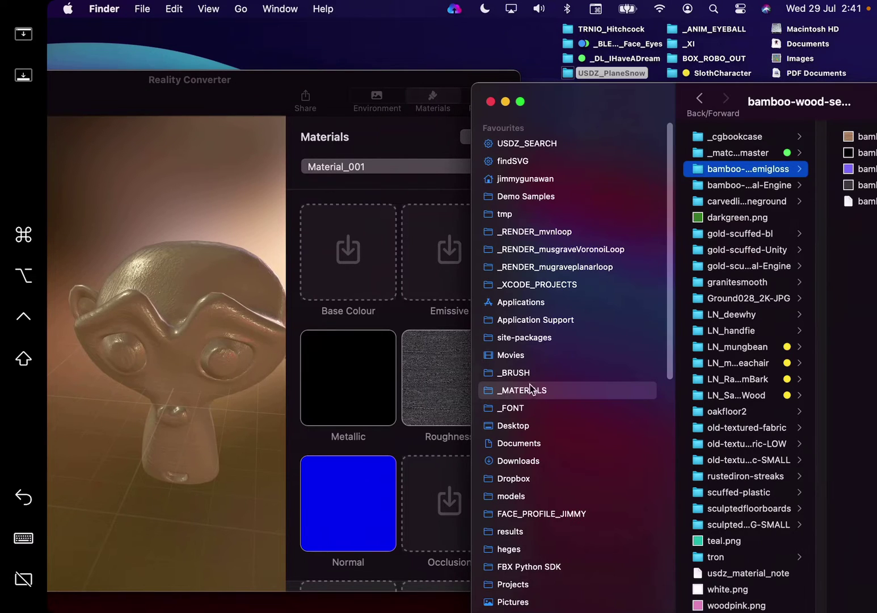
pyautogui.click(525, 423)
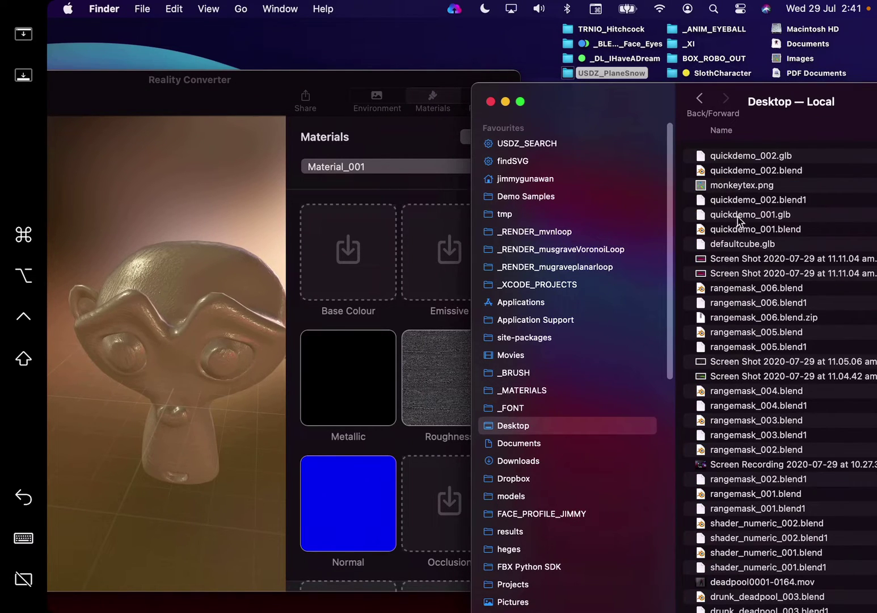
pyautogui.click(748, 187)
pyautogui.moveTo(653, 224); pyautogui.dragTo(372, 286)
pyautogui.moveTo(261, 85); pyautogui.dragTo(501, 69)
pyautogui.moveTo(445, 250); pyautogui.dragTo(486, 198)
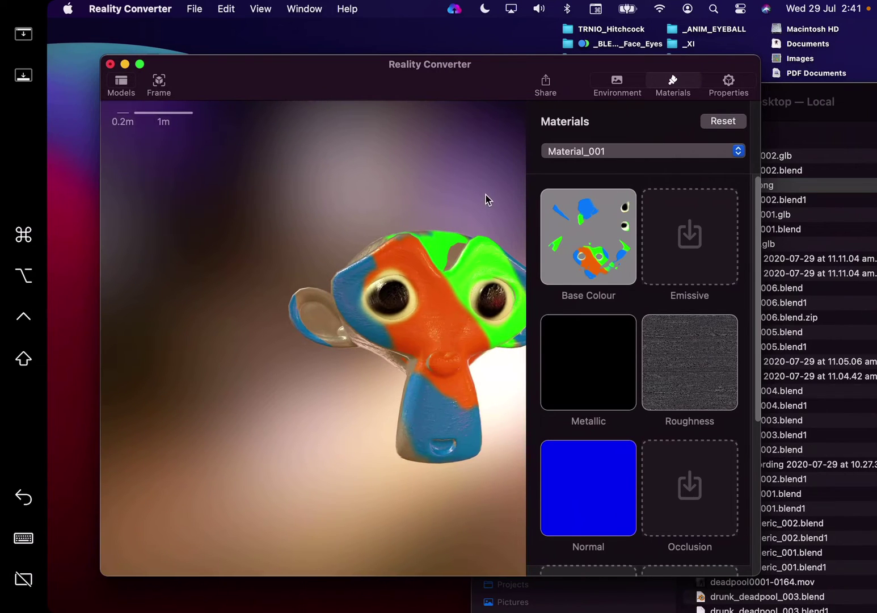
# - AirDrop the model to the iPad, save quickdemo_002.exported in the _USDZ folder of Files, and close its AR preview
pyautogui.click(553, 82)
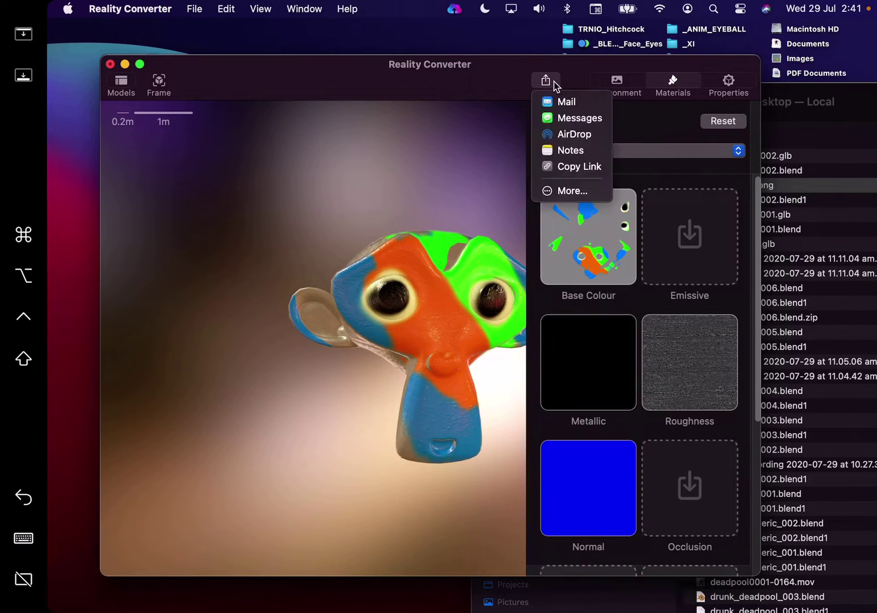
pyautogui.click(576, 133)
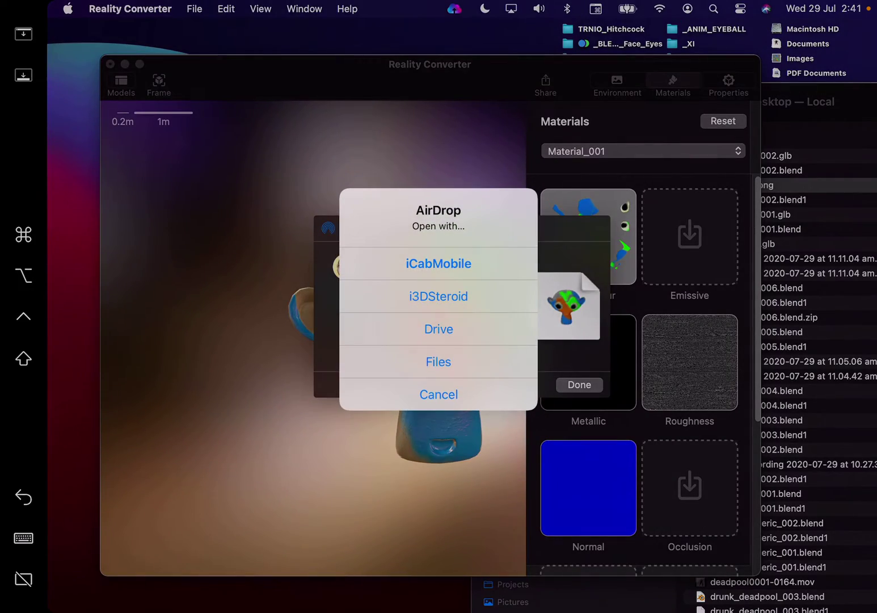
pyautogui.click(438, 361)
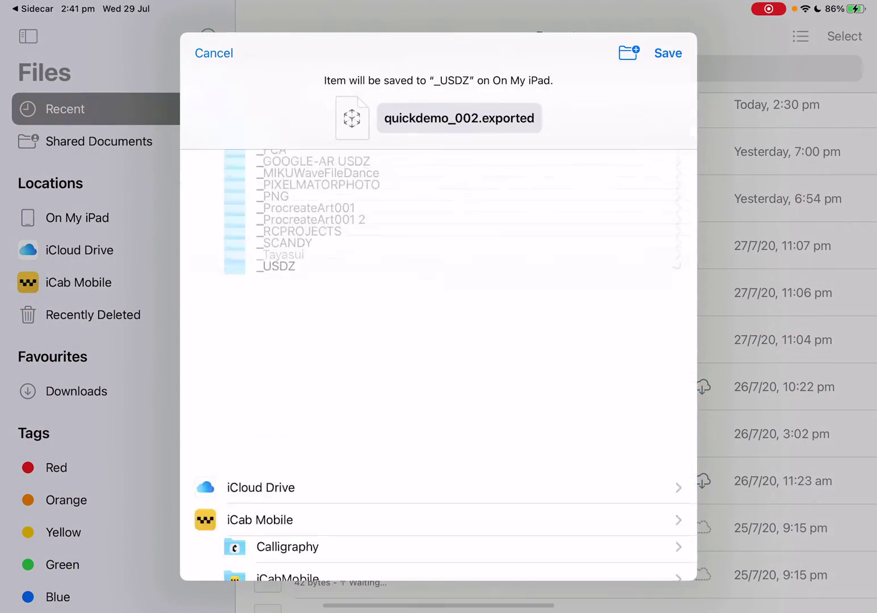
pyautogui.click(667, 53)
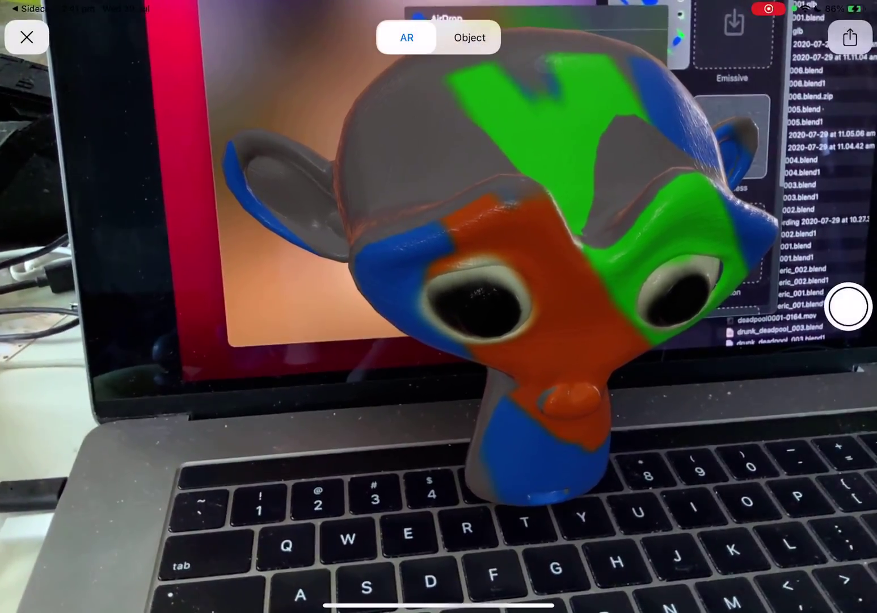
pyautogui.click(27, 38)
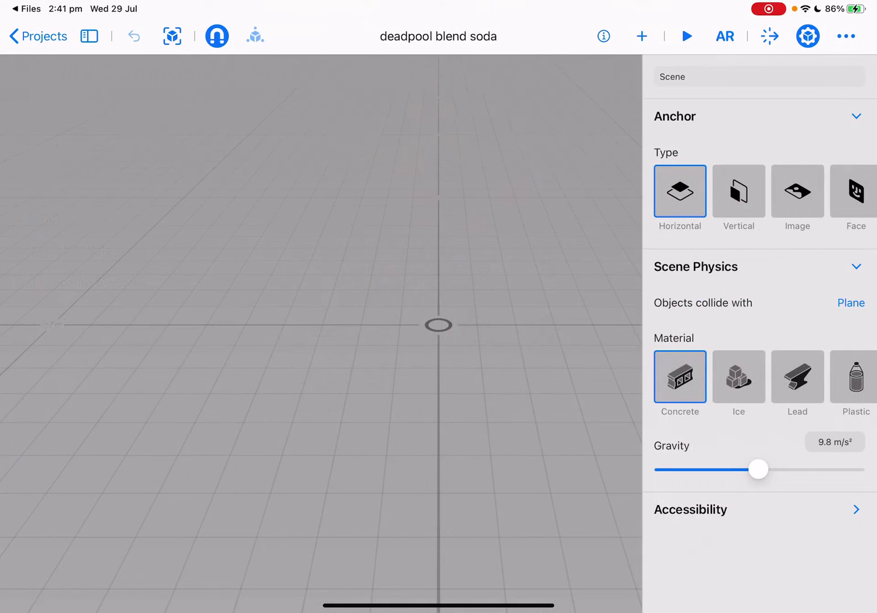
# - Examine the deadpool blend soda scene in Reality Composer from several angles and preview its animation
pyautogui.scroll(-5, 321, 334)
pyautogui.moveTo(295, 385); pyautogui.dragTo(351, 329)
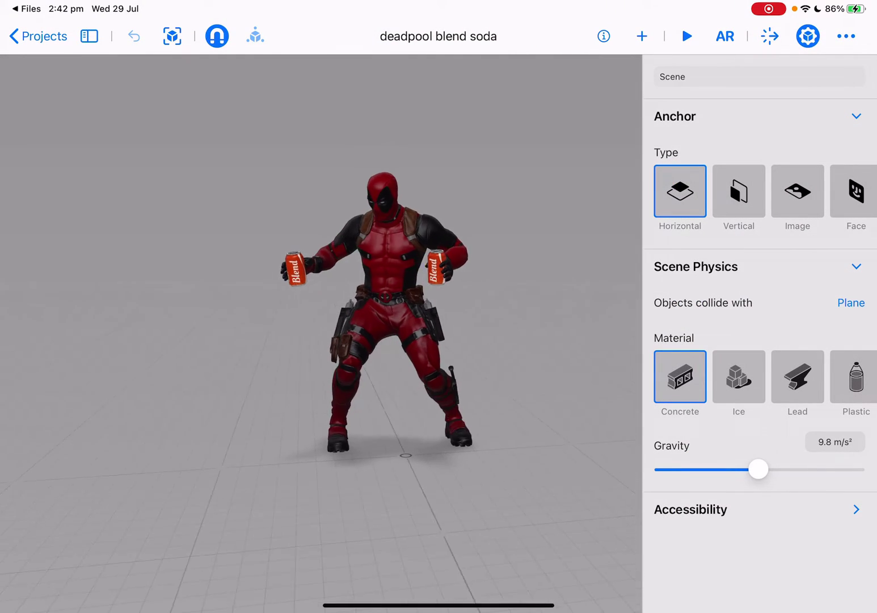
pyautogui.scroll(5, 321, 333)
pyautogui.scroll(-4, 321, 334)
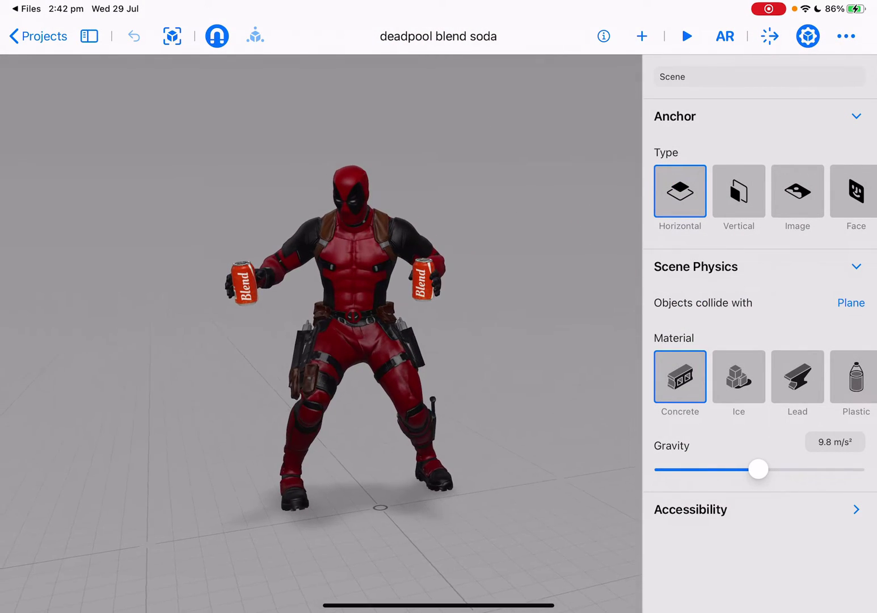
pyautogui.click(687, 36)
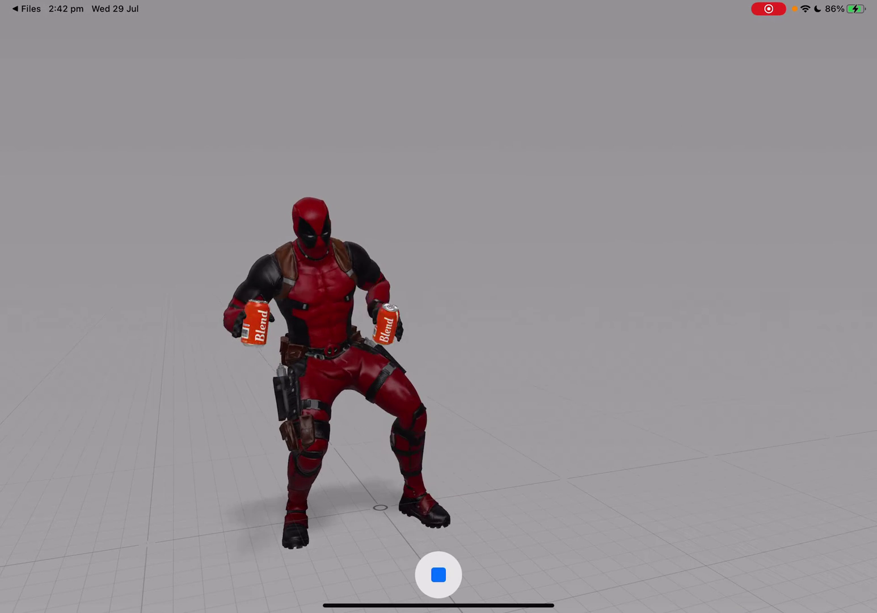
pyautogui.click(439, 574)
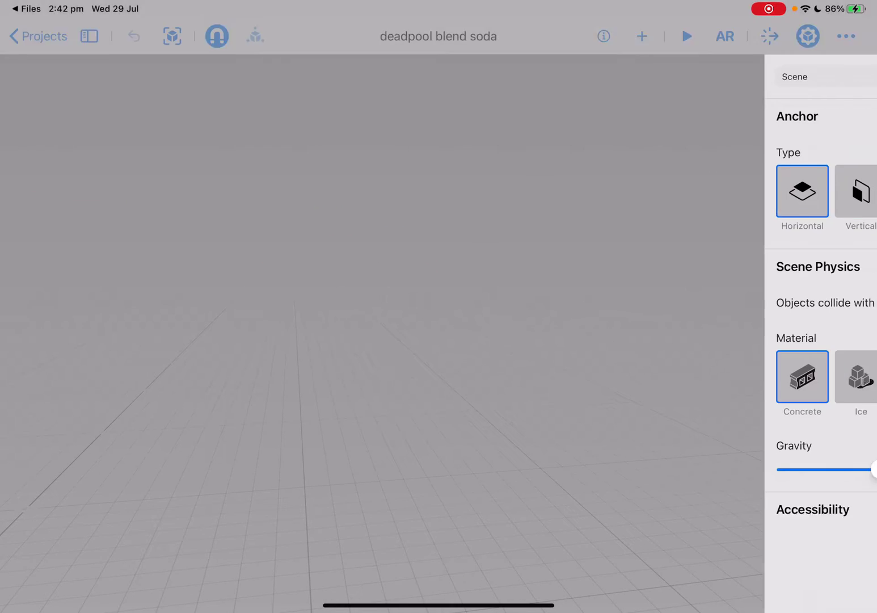
pyautogui.scroll(8, 321, 334)
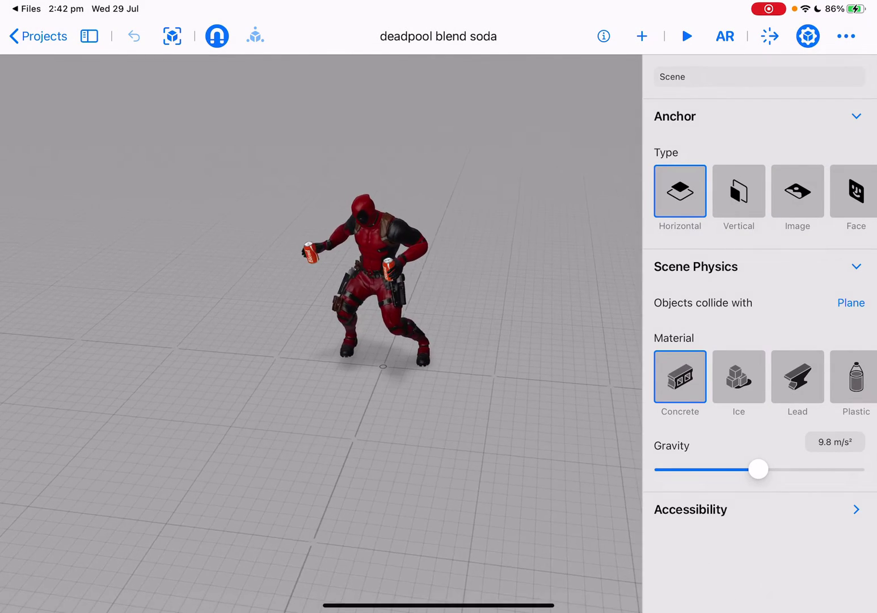
pyautogui.moveTo(295, 386); pyautogui.dragTo(363, 329)
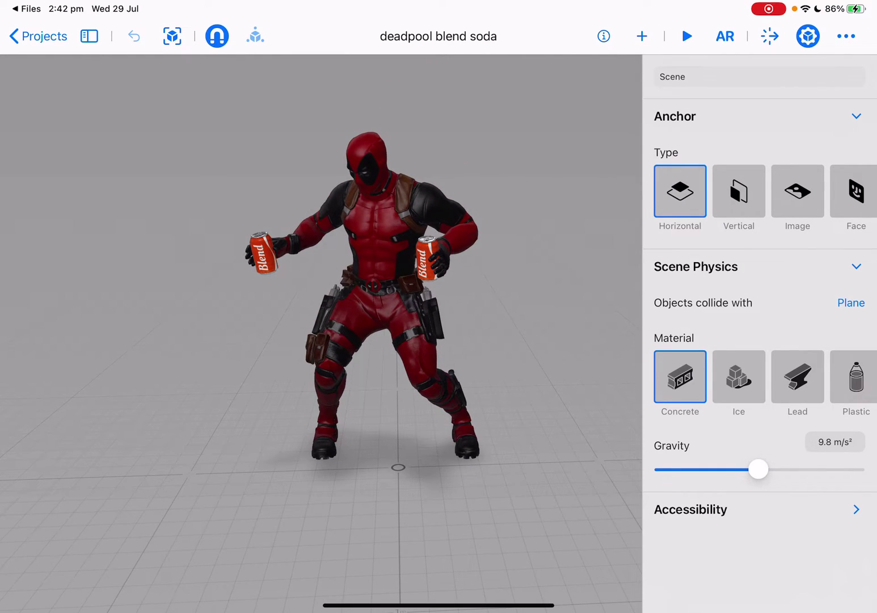
# - View the deadpool blend soda scene in AR on the laptop keyboard and play its animation, stopping it once viewed
pyautogui.click(725, 36)
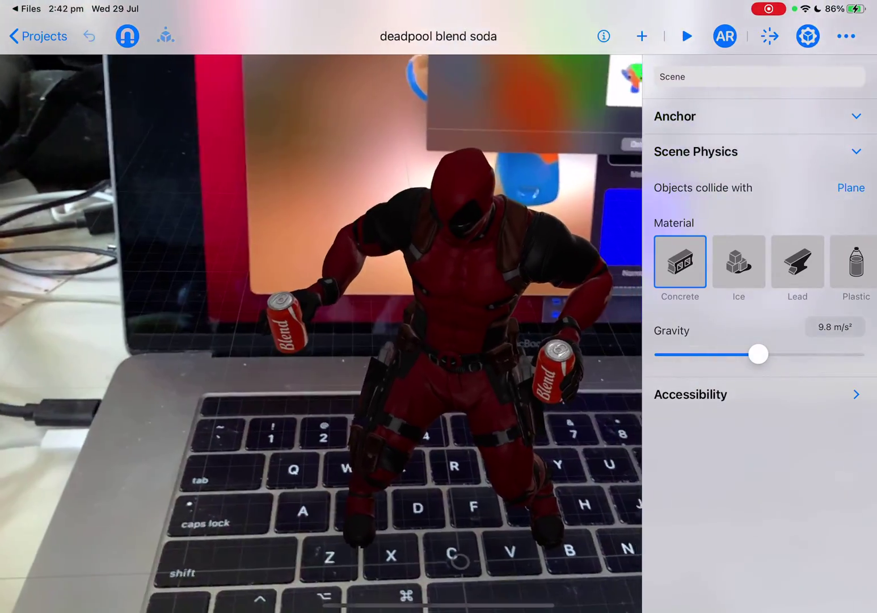
pyautogui.click(687, 37)
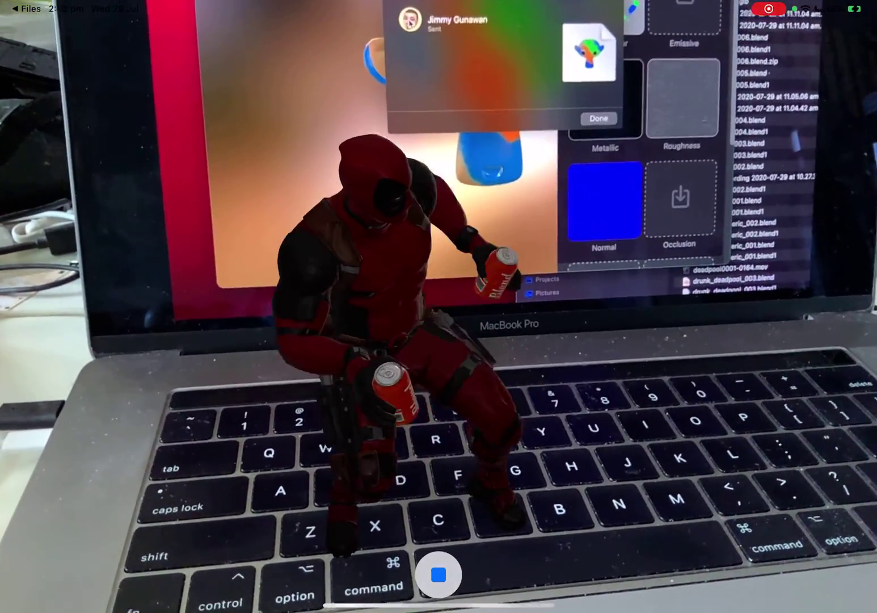
pyautogui.click(438, 574)
# - Close Reality Composer on the iPad and return to Reality Converter through Sidecar, dismissing the AirDrop dialog
pyautogui.moveTo(448, 608); pyautogui.dragTo(578, 363)
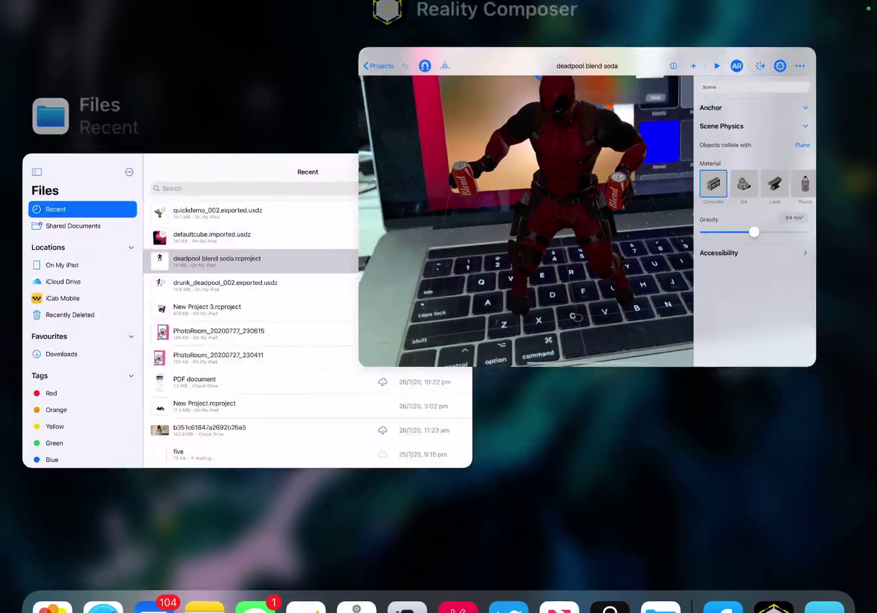
pyautogui.moveTo(695, 166); pyautogui.dragTo(695, 17)
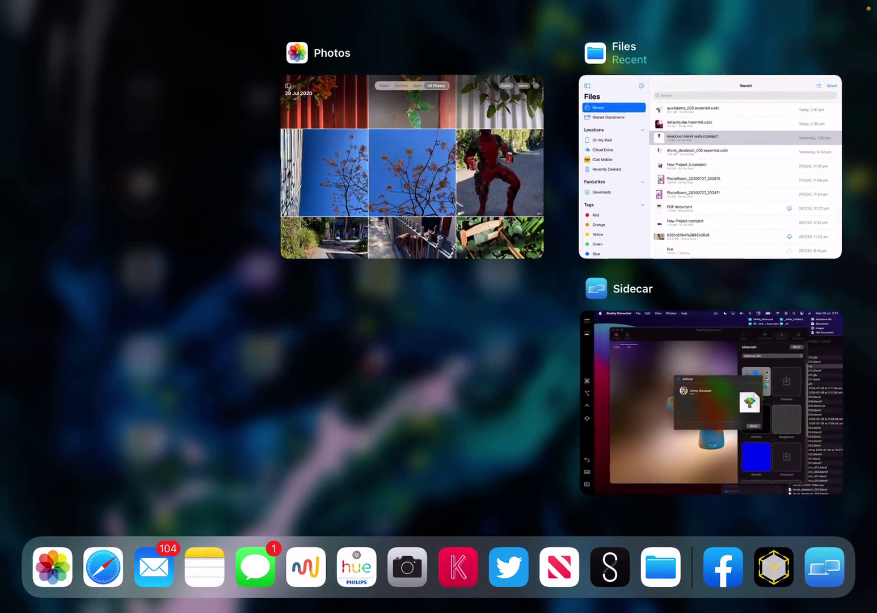
pyautogui.click(710, 402)
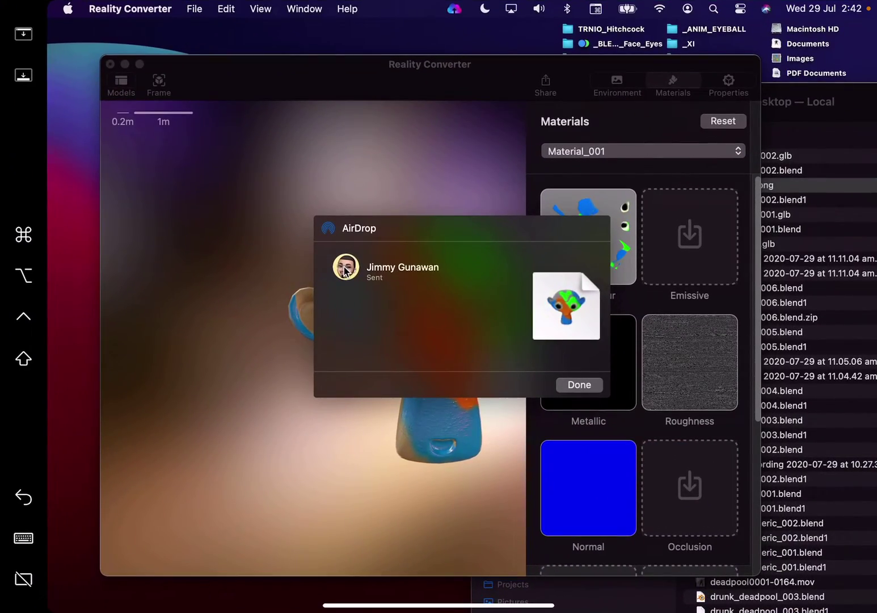
pyautogui.click(579, 384)
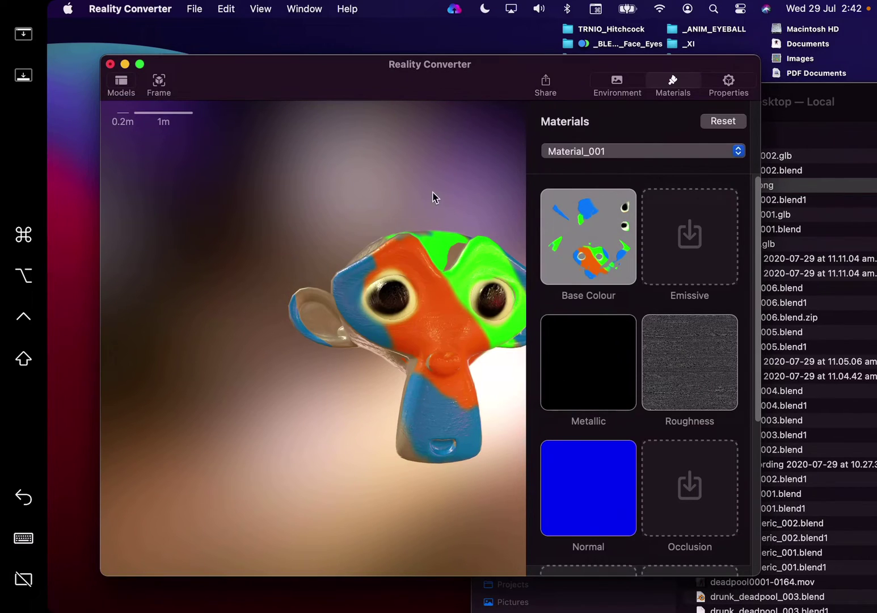
# - Switch back to Blender and look through the recently opened files
pyautogui.hotkey('ctrl', 'Right')
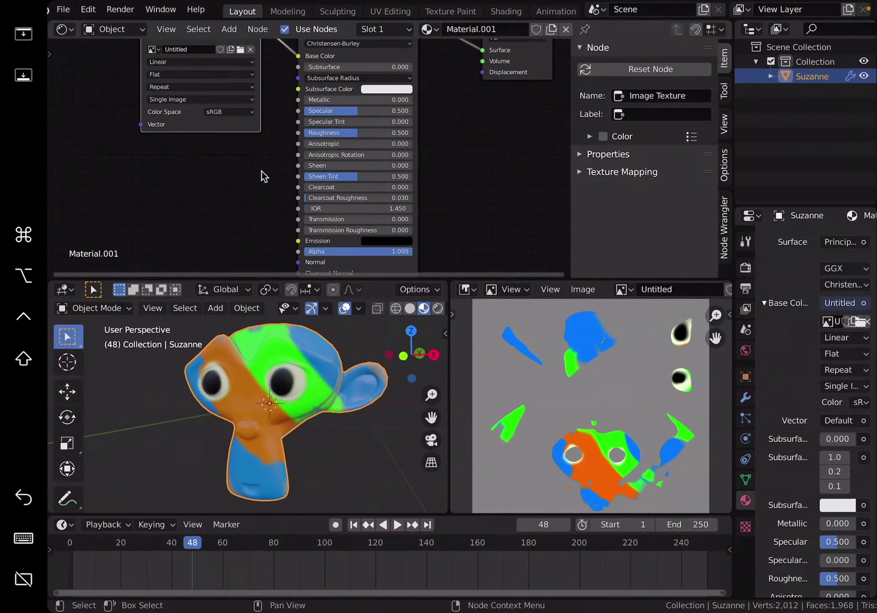
pyautogui.click(64, 11)
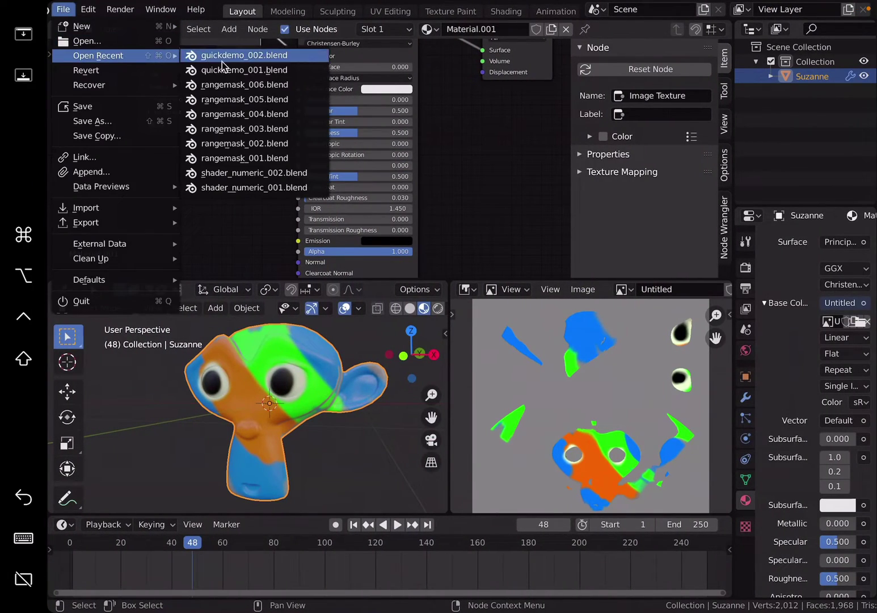
pyautogui.click(123, 42)
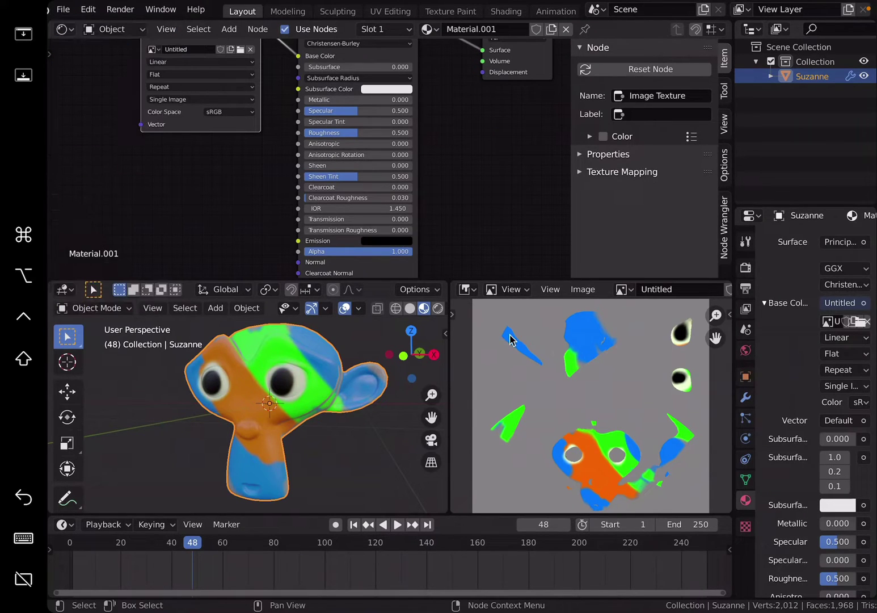
# - Hide folders in the file browser and sort the blend files by date modified, newest first
pyautogui.click(822, 37)
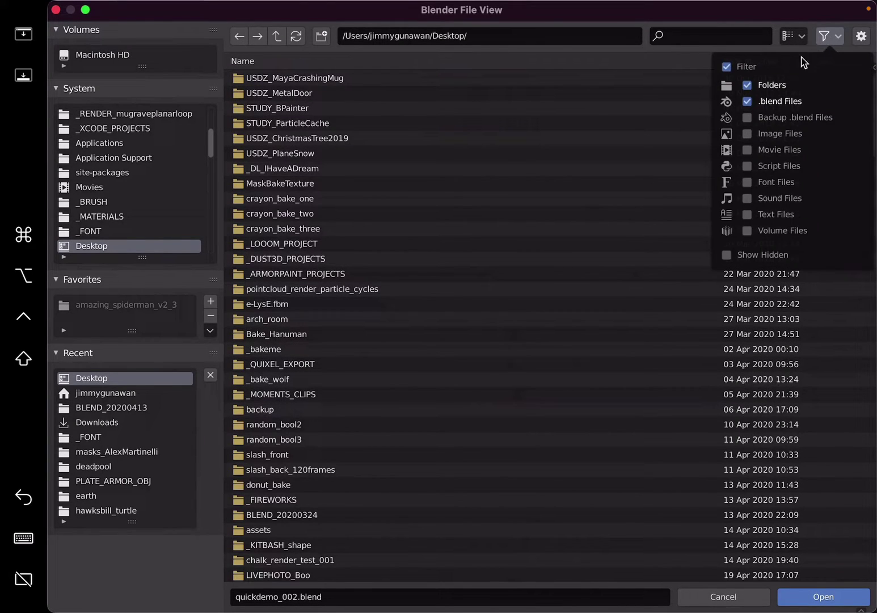
pyautogui.click(775, 85)
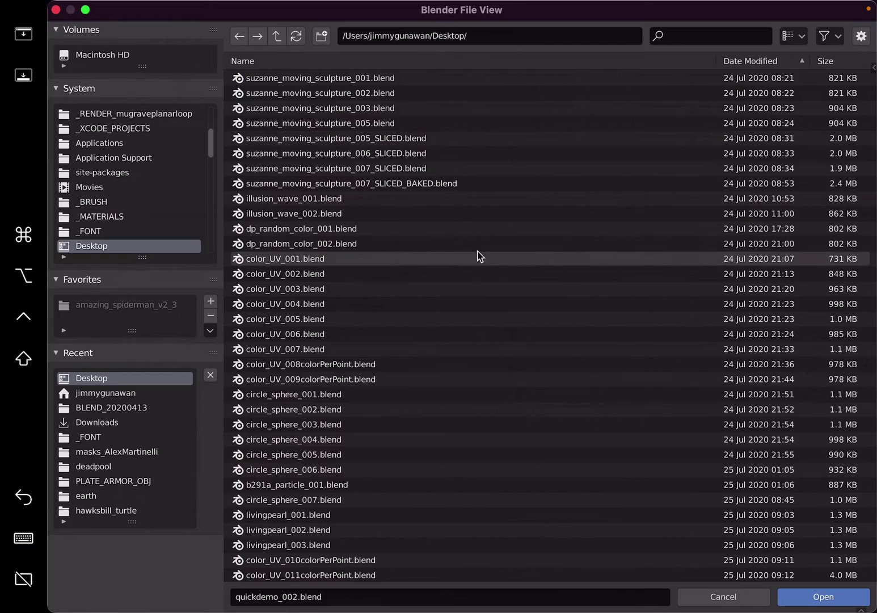
pyautogui.click(748, 59)
pyautogui.moveTo(725, 17); pyautogui.dragTo(663, 12)
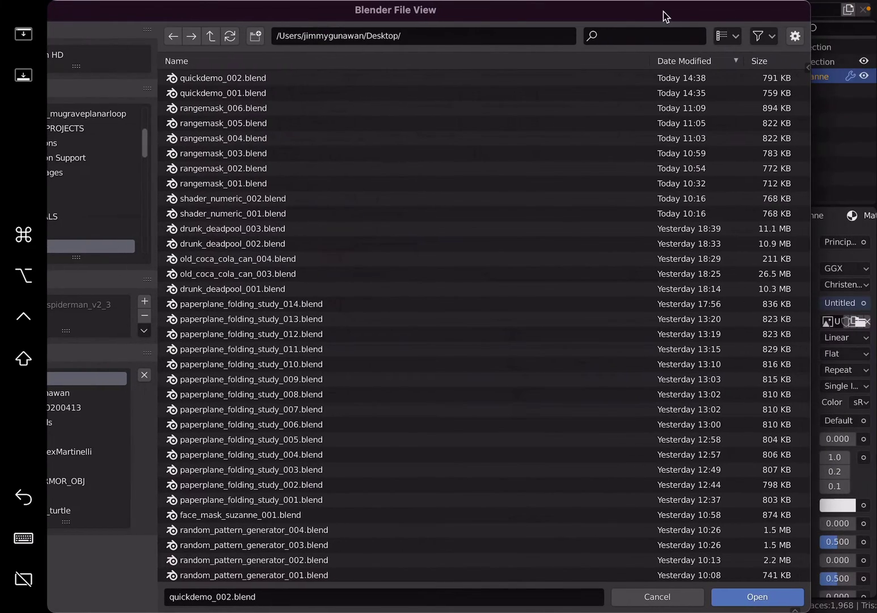
# - Find the drunk_deadpool scene among the recently modified Desktop files and open it
pyautogui.moveTo(804, 77); pyautogui.dragTo(825, 171)
pyautogui.scroll(-7, 369, 442)
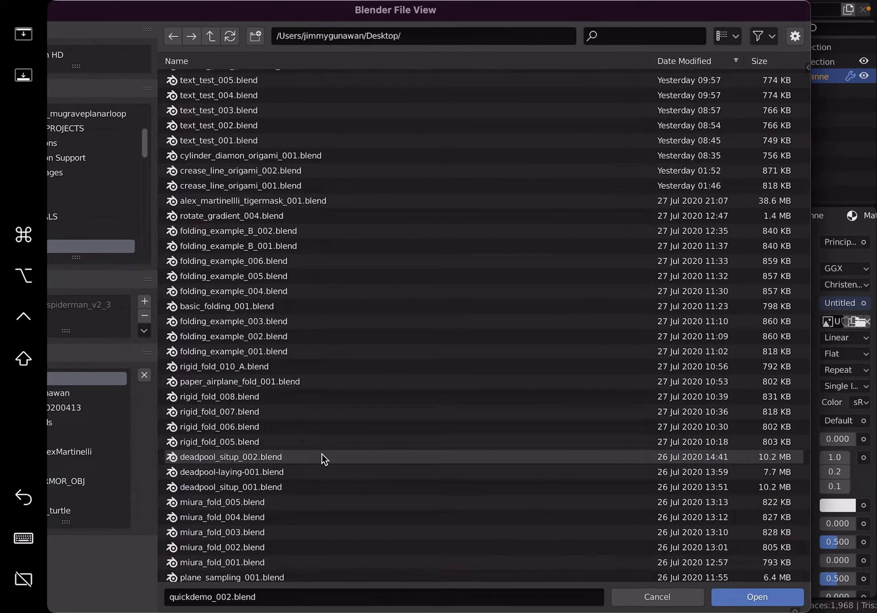
pyautogui.click(321, 456)
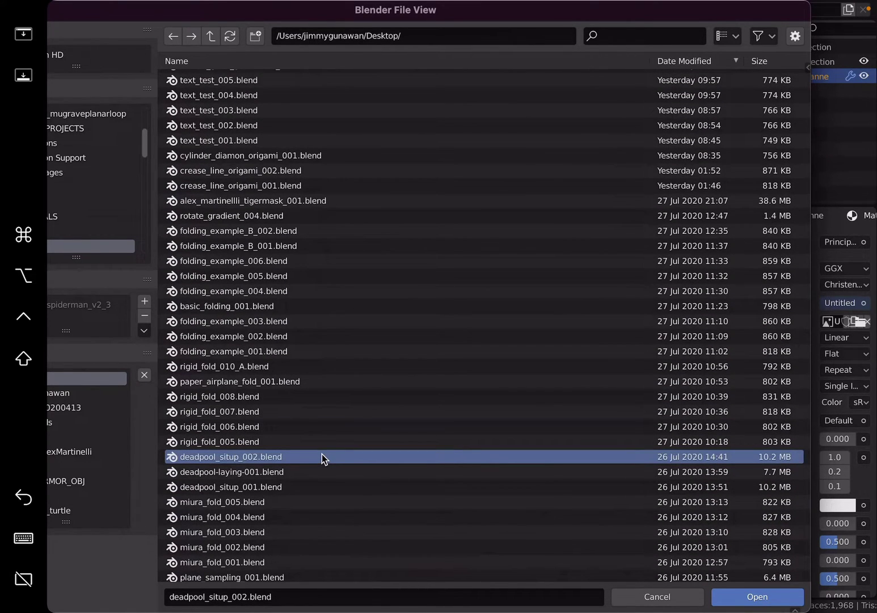
pyautogui.scroll(8, 321, 454)
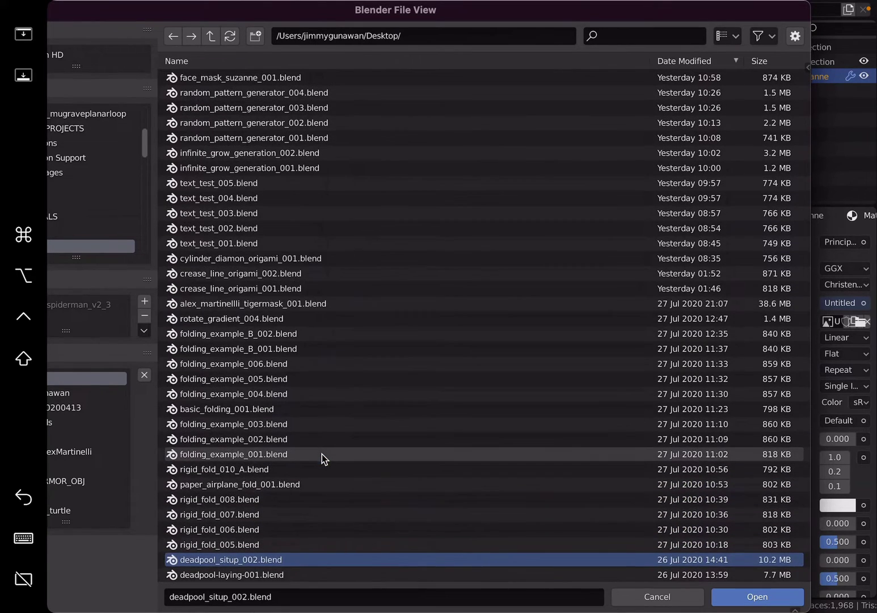
pyautogui.scroll(9, 344, 445)
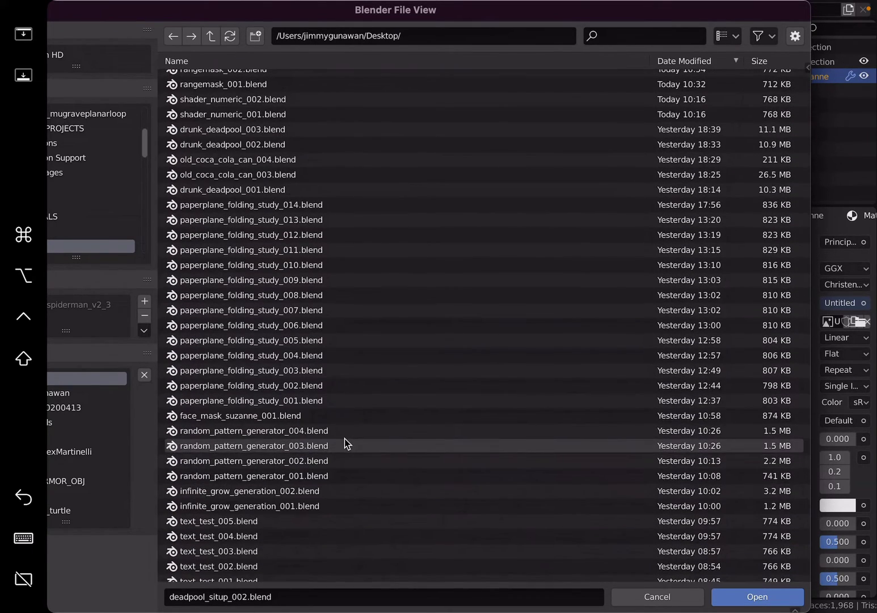
pyautogui.doubleClick(293, 202)
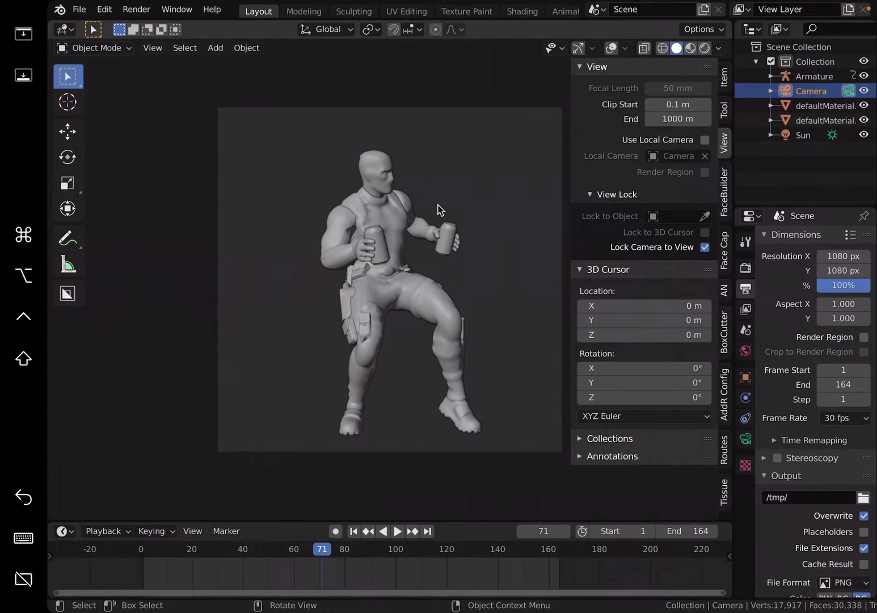
# - Deselect the camera, show the Deadpool scene in Material Preview shading and review its animation along the timeline
pyautogui.click(437, 204)
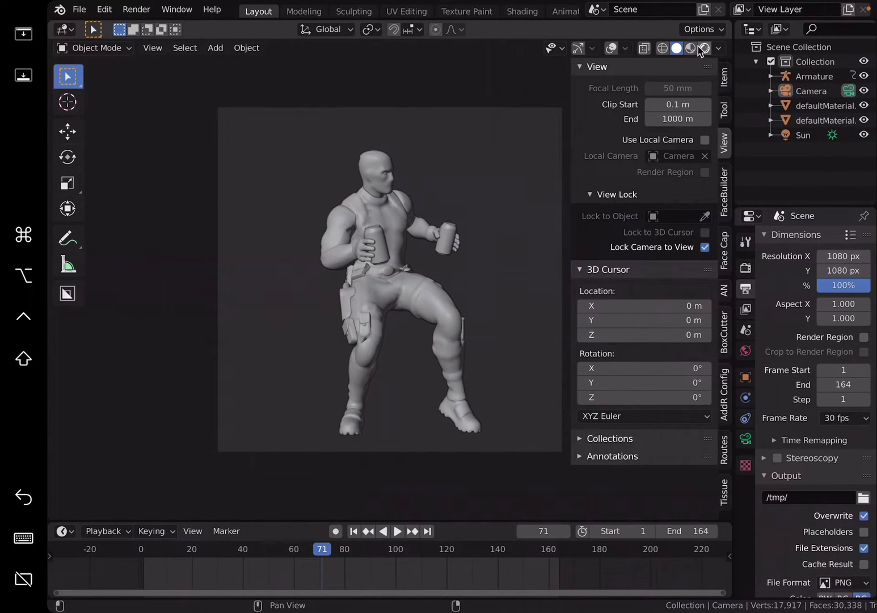
pyautogui.press('z')
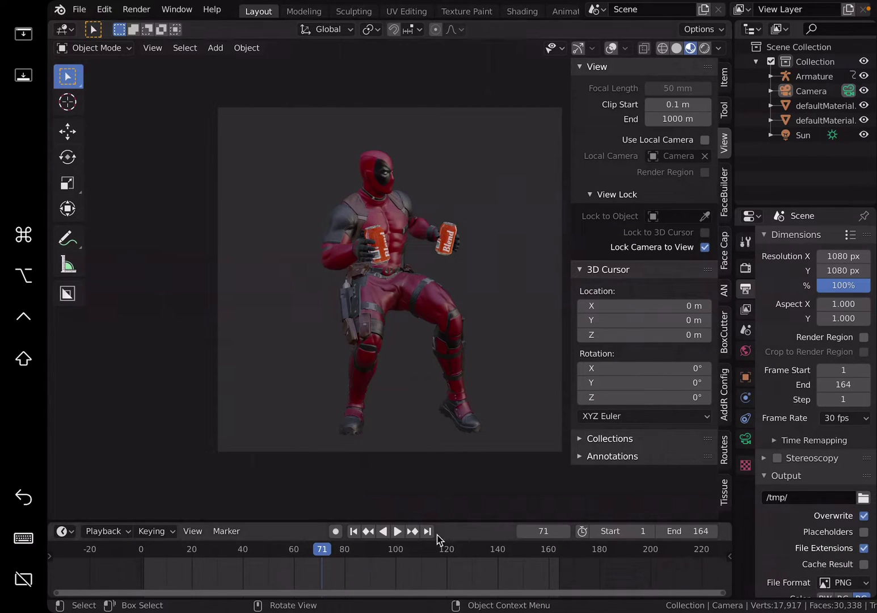
pyautogui.moveTo(327, 560); pyautogui.dragTo(468, 544)
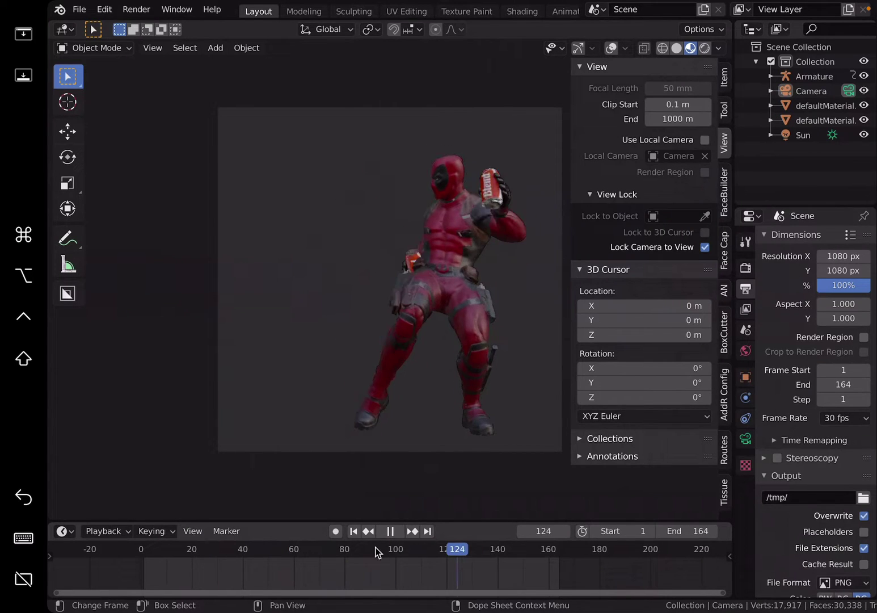
pyautogui.moveTo(376, 552); pyautogui.dragTo(447, 551)
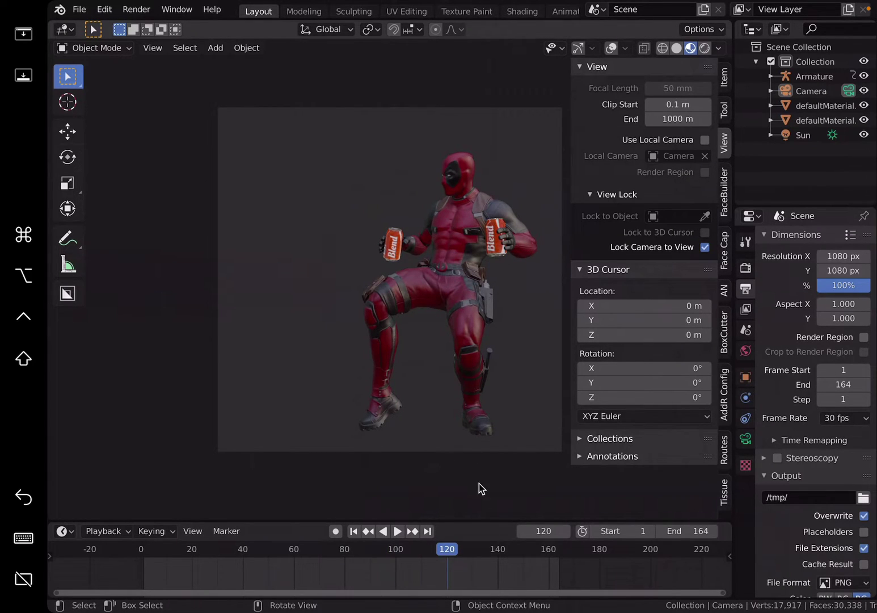
pyautogui.moveTo(458, 548); pyautogui.dragTo(505, 550)
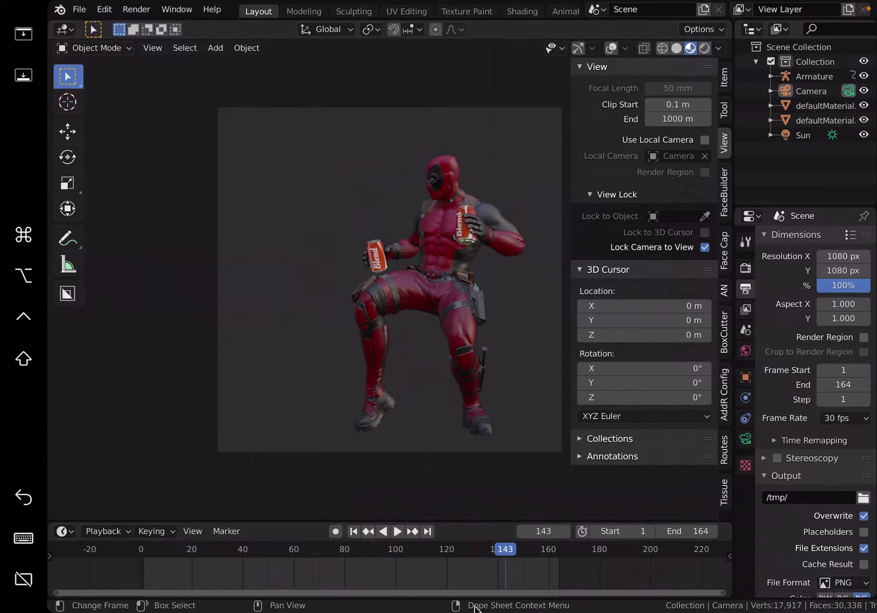
pyautogui.moveTo(461, 548); pyautogui.dragTo(408, 539)
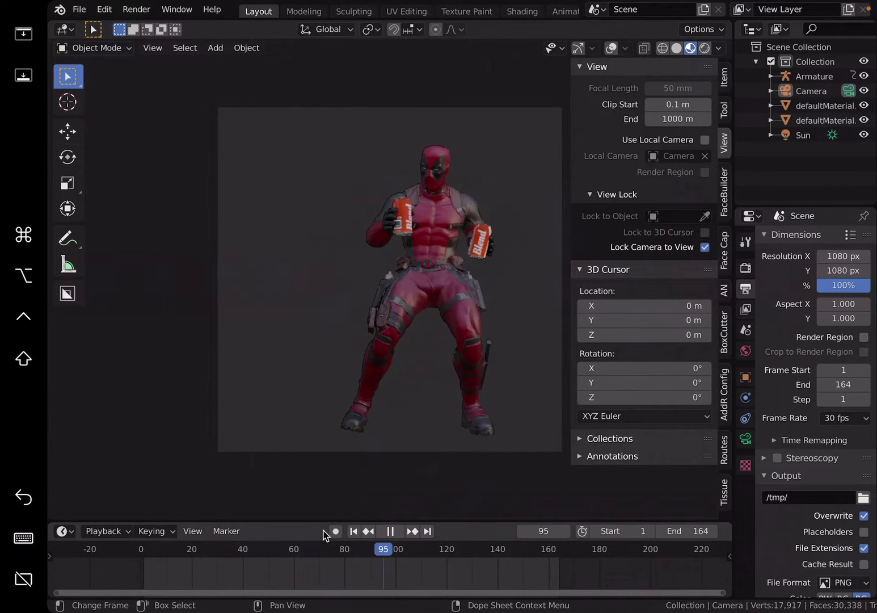
pyautogui.moveTo(468, 521); pyautogui.dragTo(335, 533)
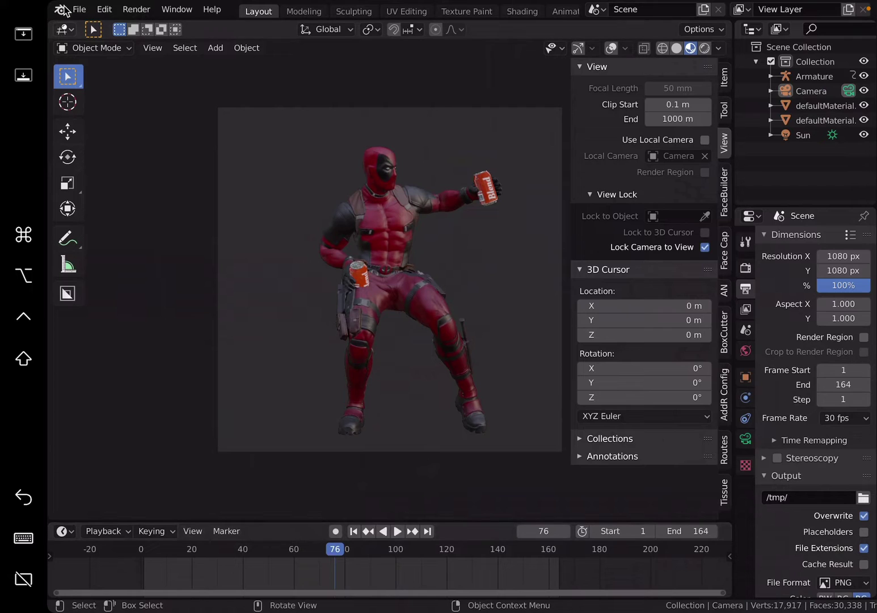
# - Look through the export formats available for the Deadpool scene, including glTF 2.0, and switch to Reality Converter
pyautogui.click(79, 9)
pyautogui.moveTo(114, 222)
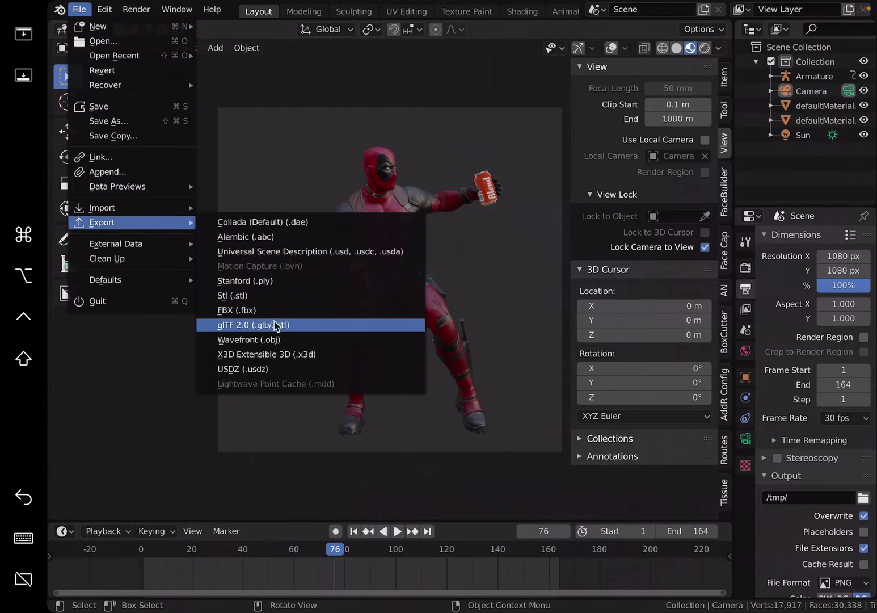
pyautogui.click(366, 153)
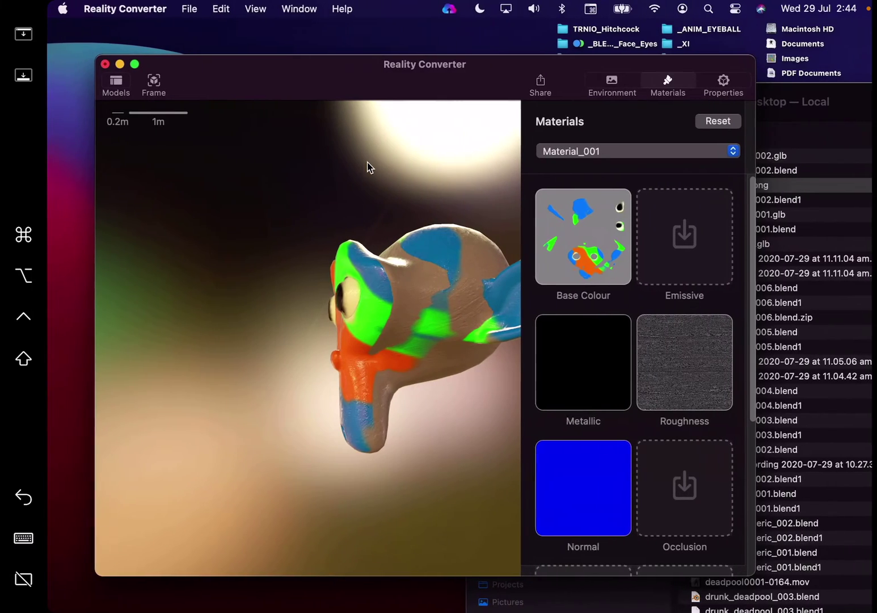
# - Reposition and enlarge the Reality Converter window so the whole textured monkey fits in the preview
pyautogui.moveTo(366, 122); pyautogui.dragTo(483, 205)
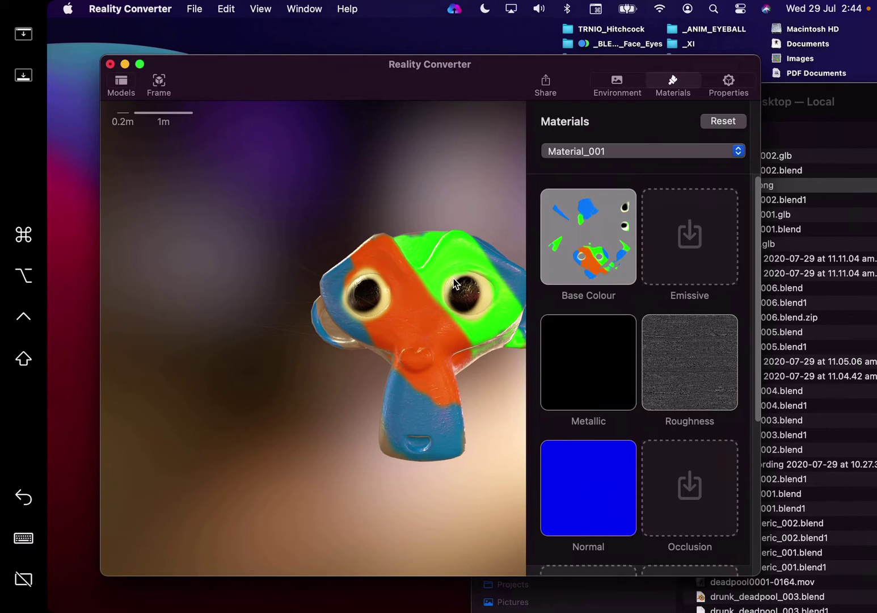
pyautogui.hotkey('ctrl', 'Right')
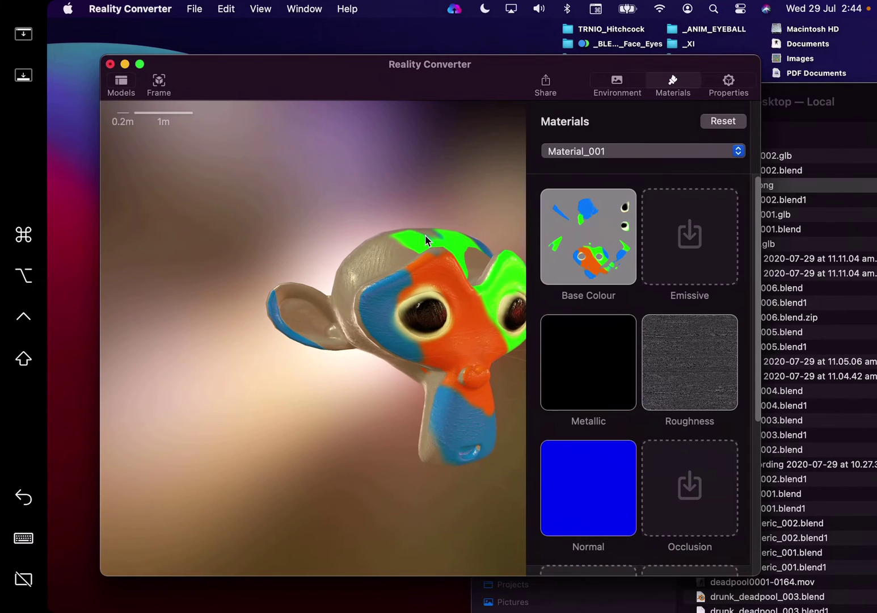
pyautogui.moveTo(423, 244); pyautogui.dragTo(335, 235)
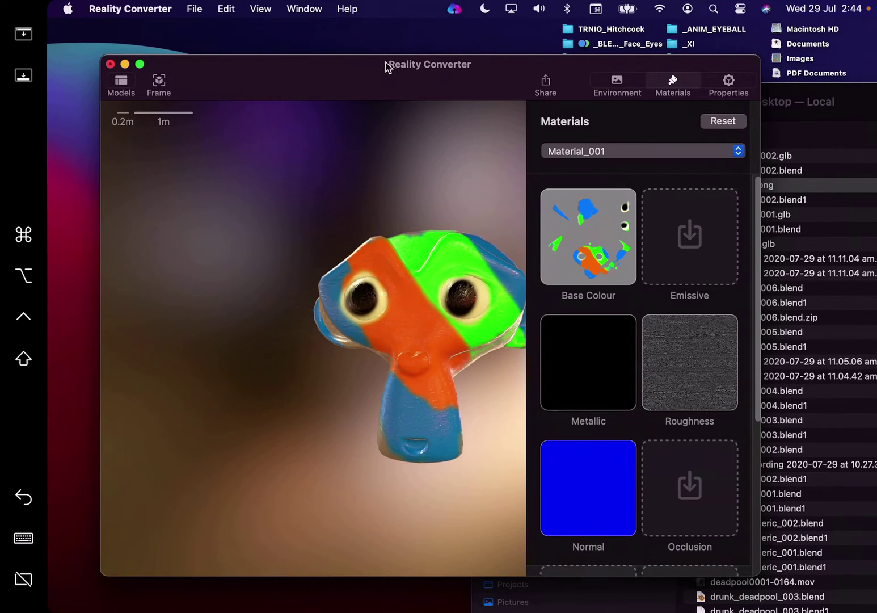
pyautogui.moveTo(387, 62); pyautogui.dragTo(354, 65)
pyautogui.moveTo(724, 562); pyautogui.dragTo(832, 592)
# - Examine the textured monkey in the enlarged preview from several angles
pyautogui.moveTo(361, 311); pyautogui.dragTo(414, 330)
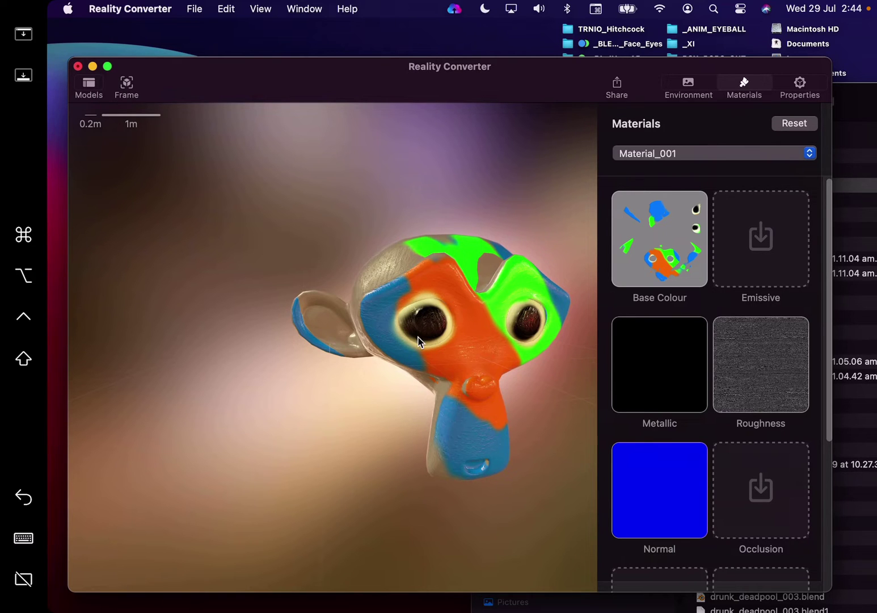
pyautogui.moveTo(423, 309); pyautogui.dragTo(405, 311)
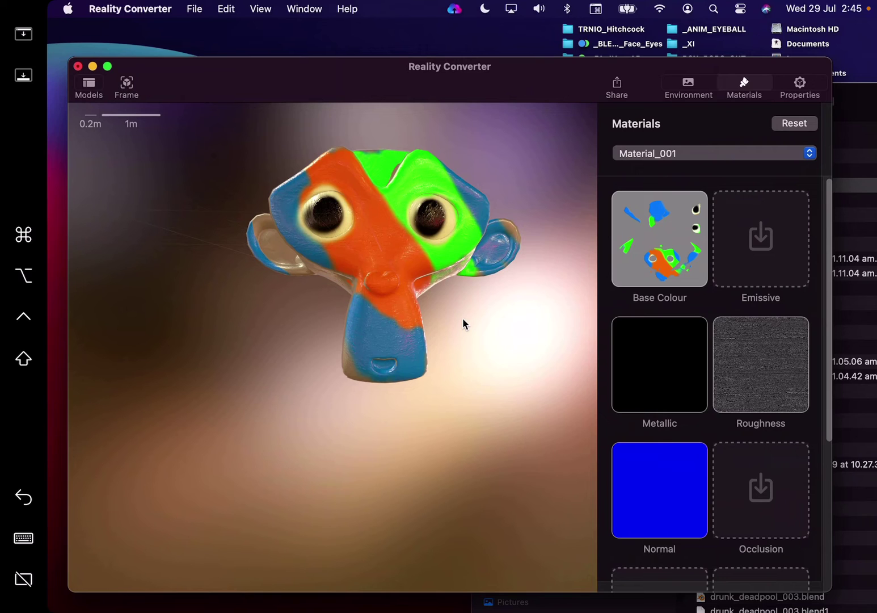
pyautogui.scroll(5, 471, 369)
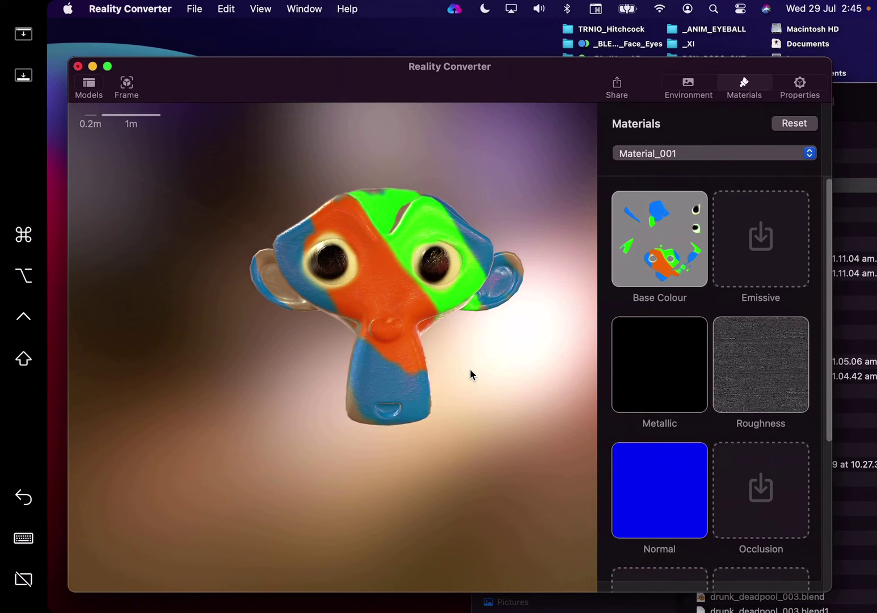
pyautogui.hscroll(4, 470, 368)
pyautogui.hscroll(-2, 456, 341)
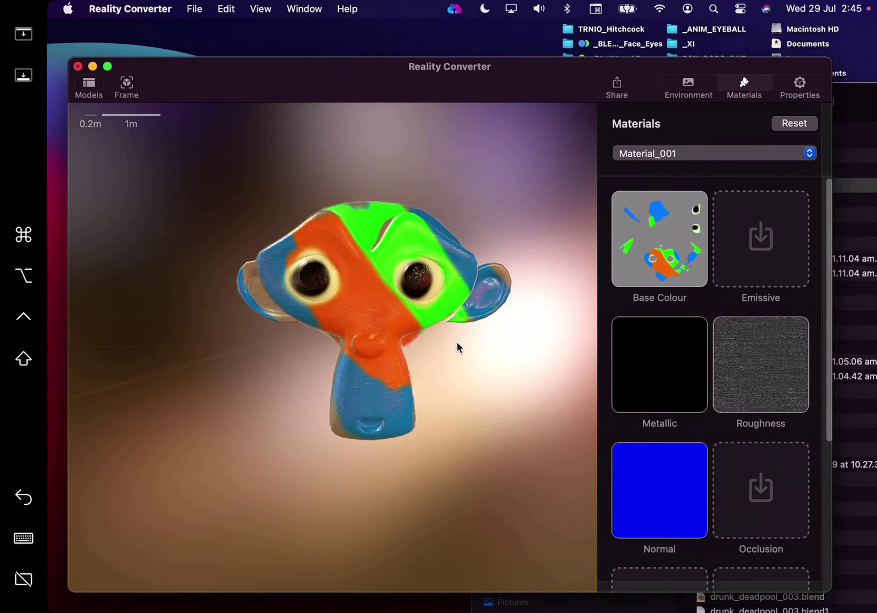
pyautogui.moveTo(571, 264); pyautogui.dragTo(471, 243)
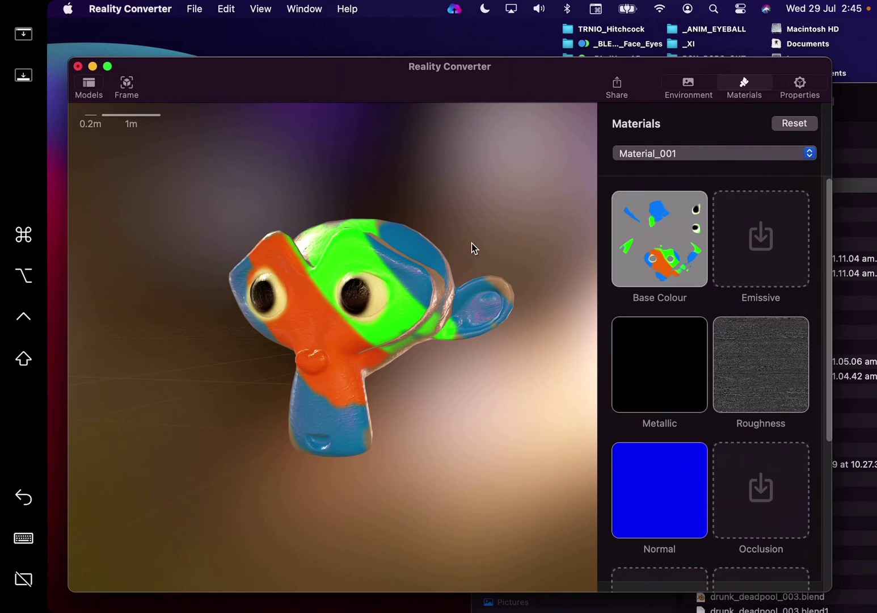
# - Switch back to Blender and scrub through the Deadpool animation, stopping at frame 113
pyautogui.hotkey('ctrl', 'Right')
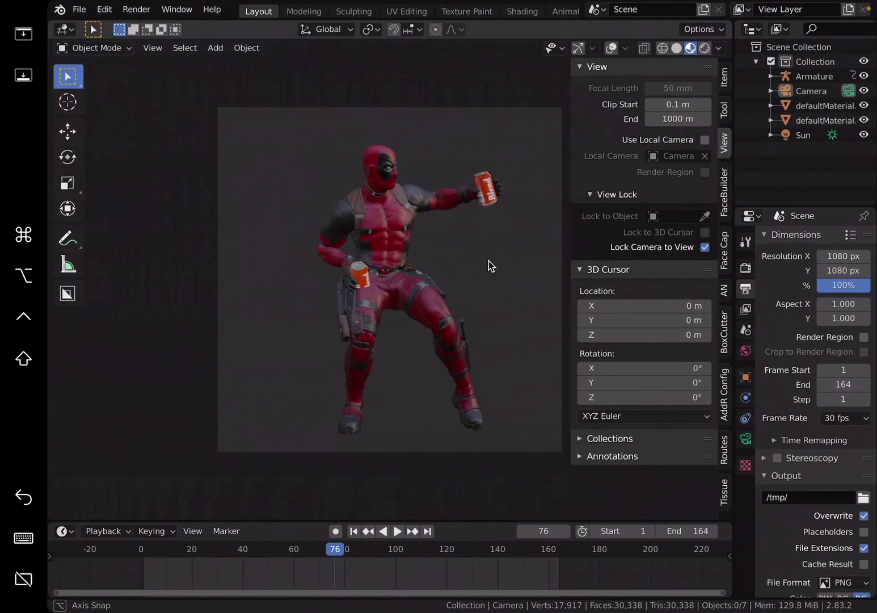
pyautogui.moveTo(398, 554); pyautogui.dragTo(475, 549)
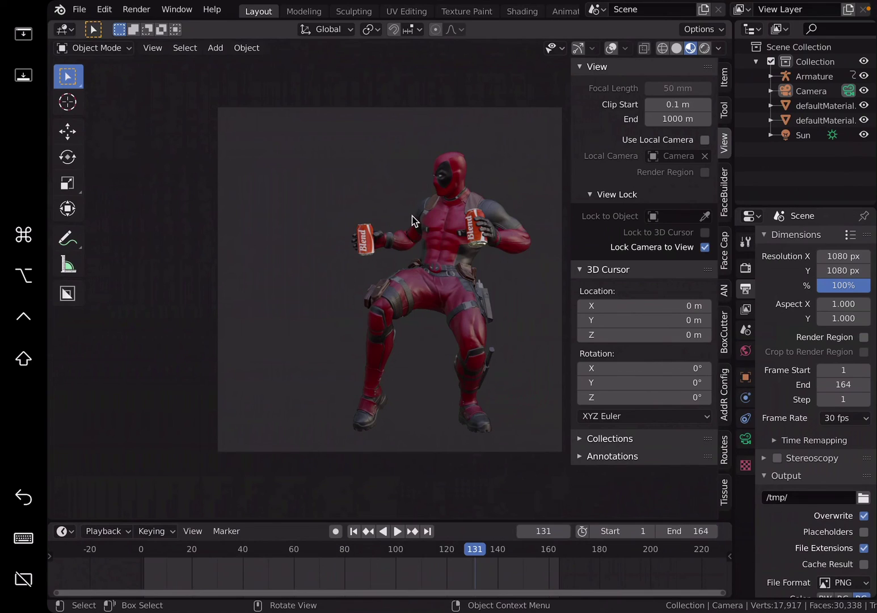
pyautogui.moveTo(389, 238); pyautogui.dragTo(530, 257, button='middle')
pyautogui.moveTo(406, 546); pyautogui.dragTo(429, 536)
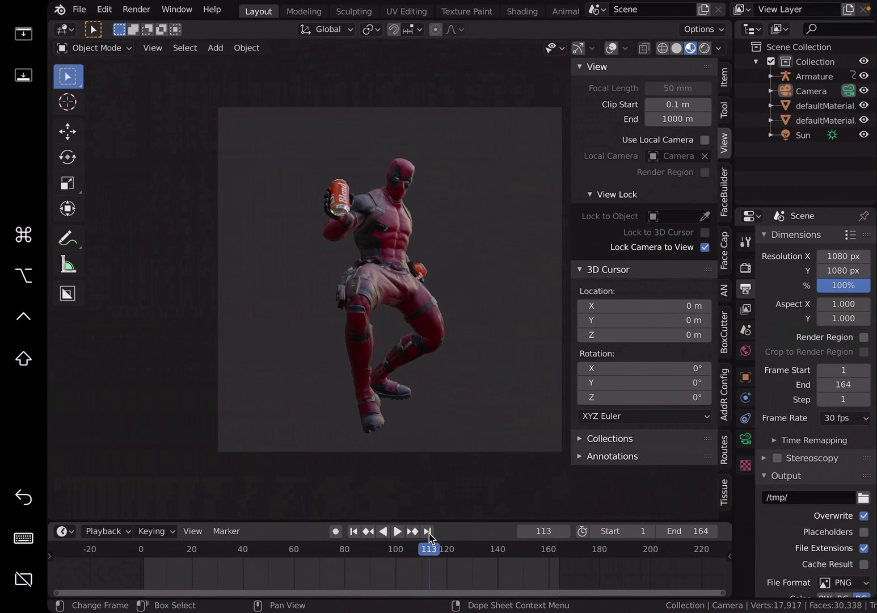